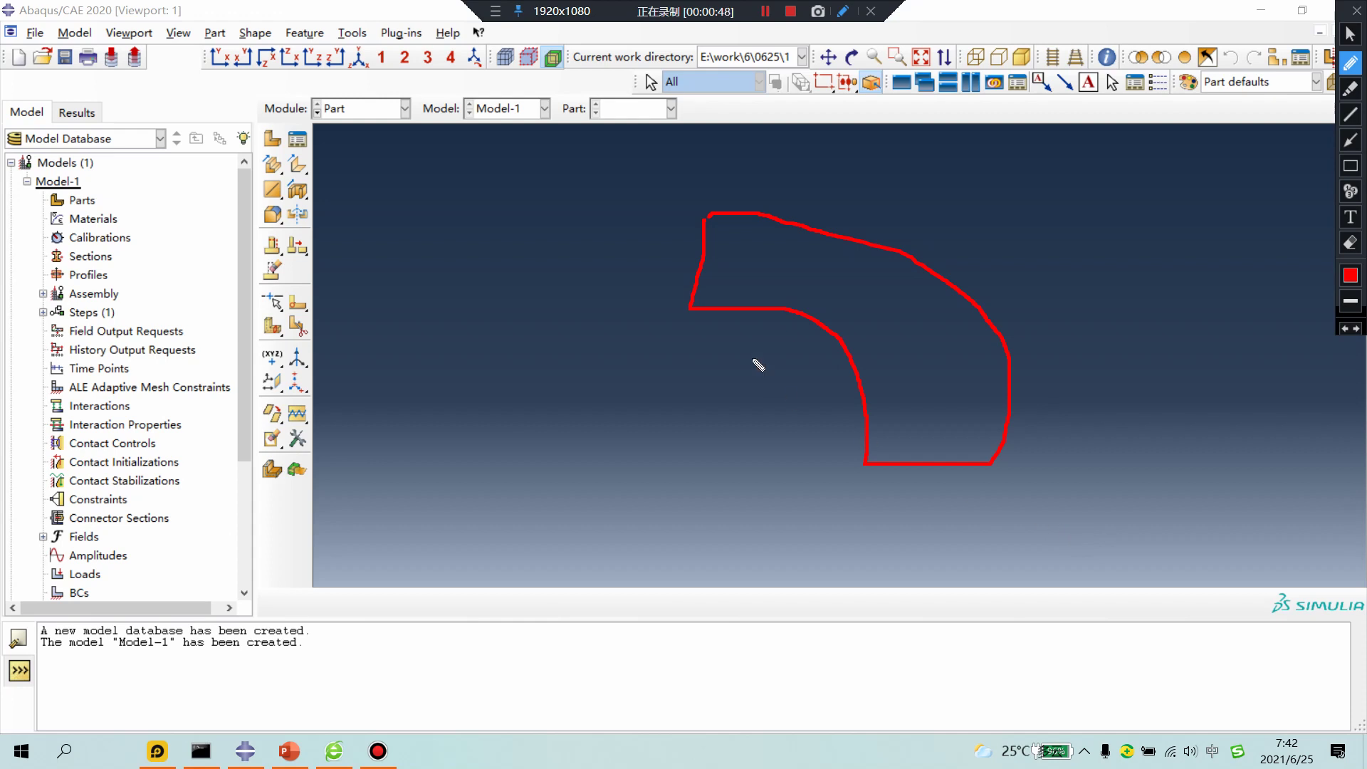
# Create a 3D deformable solid extrusion part named Part-1 with an approximate size of 200
pyautogui.press('Escape')
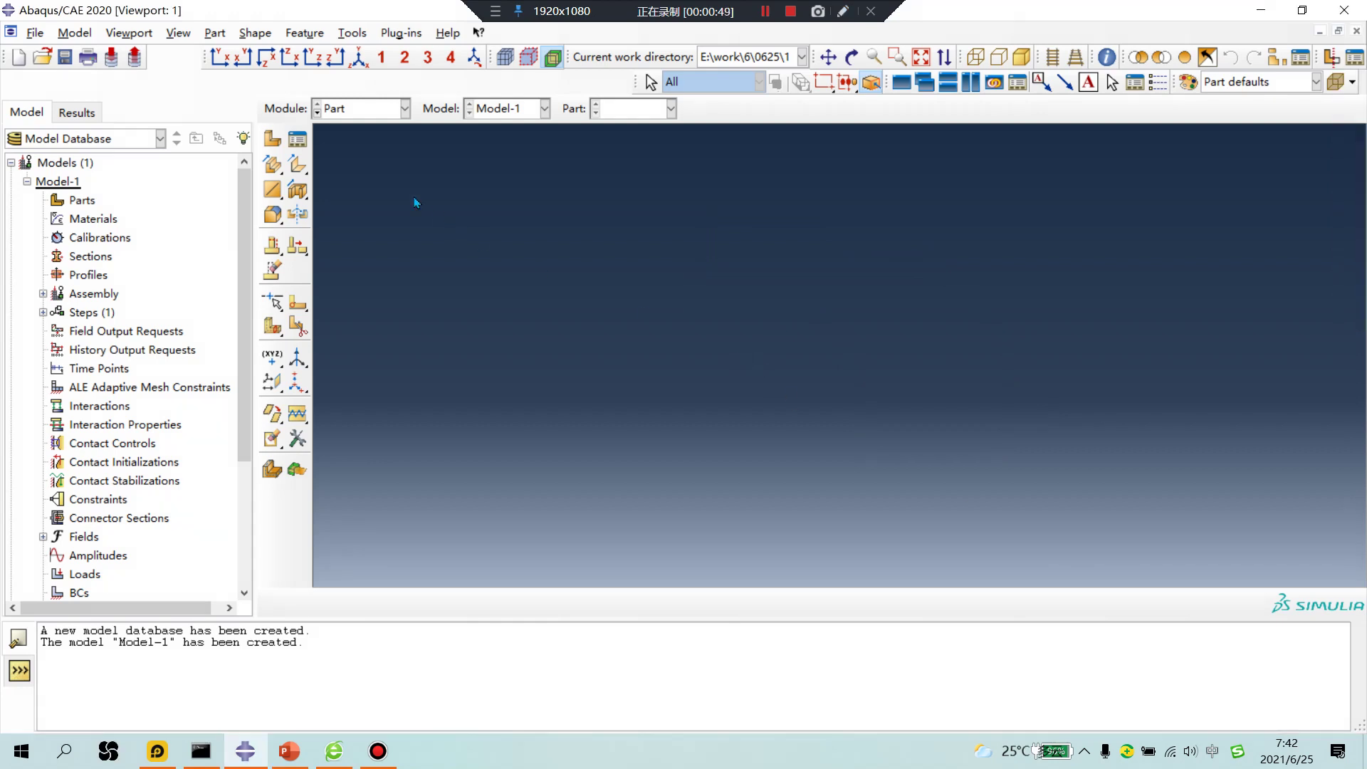
pyautogui.click(273, 160)
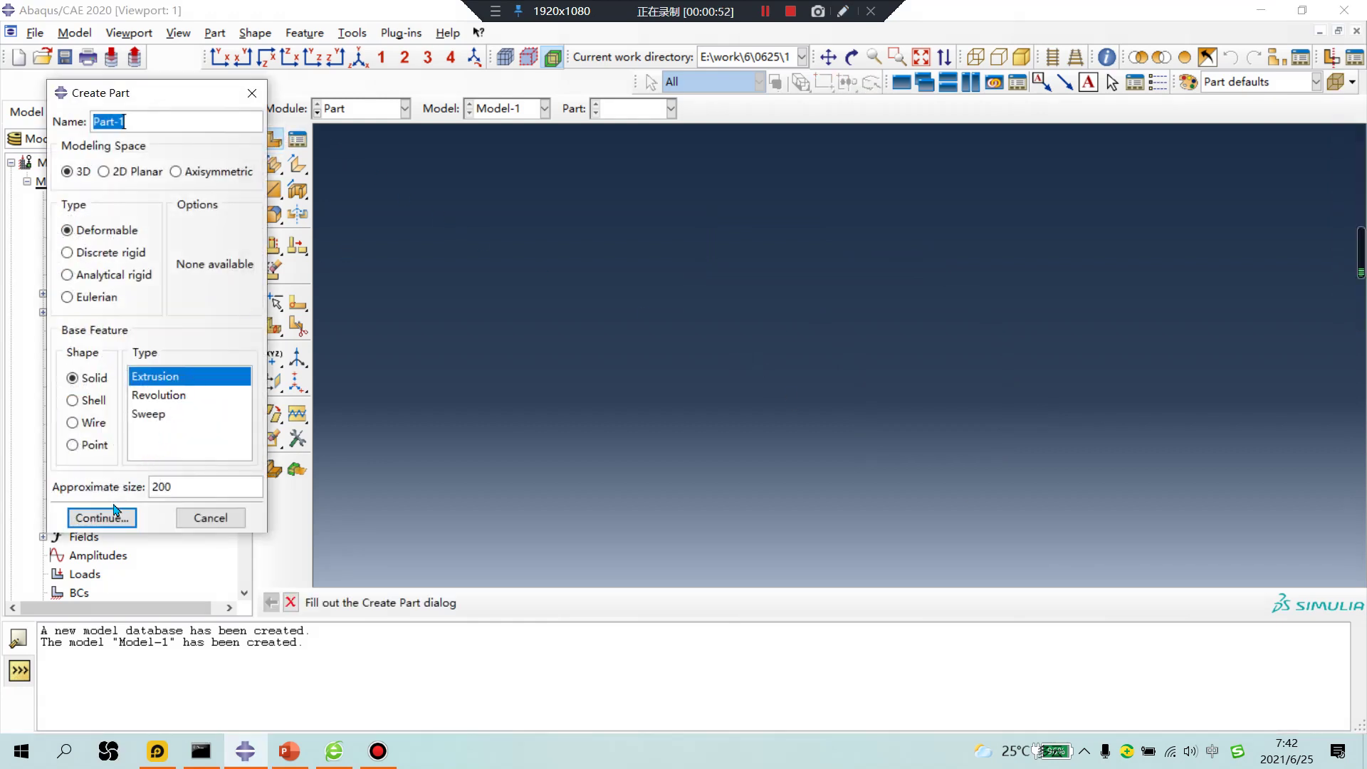
pyautogui.click(102, 517)
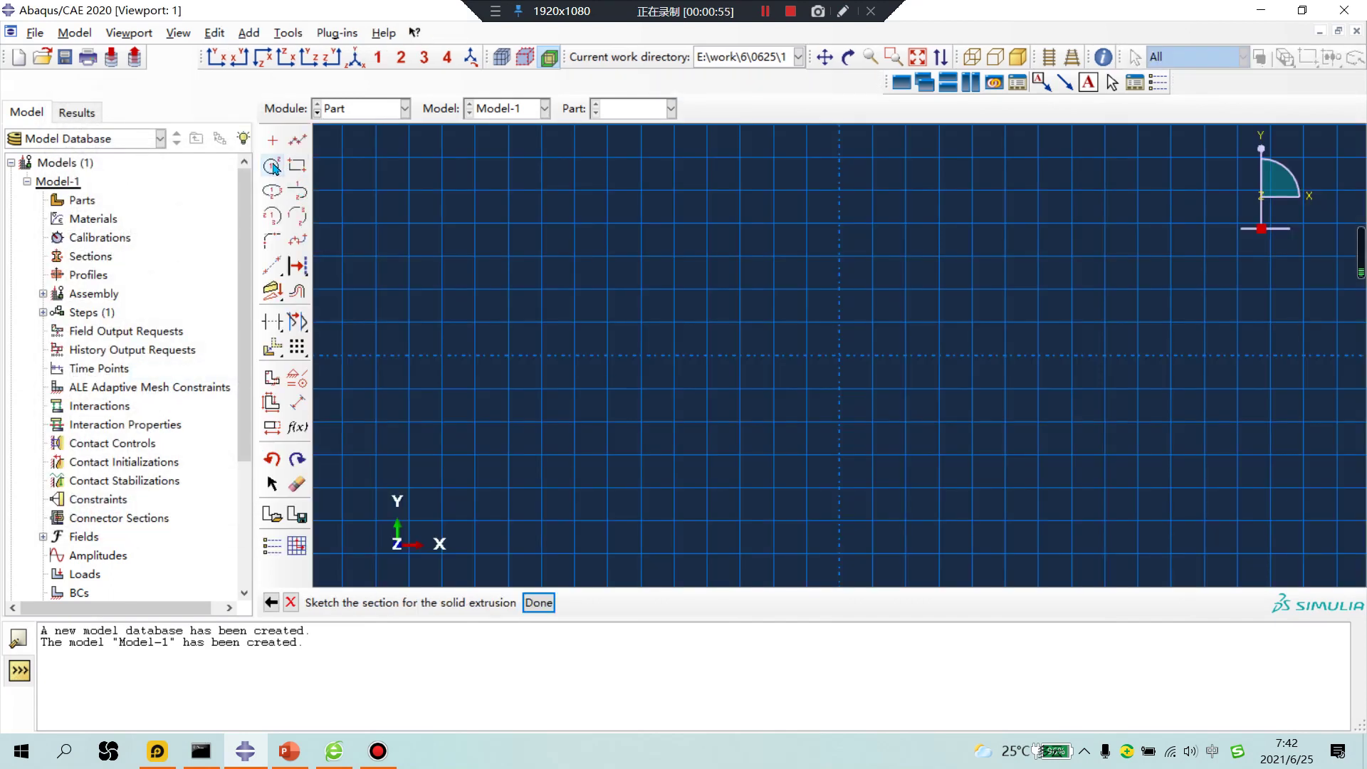
# Sketch two concentric circles centred on the origin with radii of 30 and 20
pyautogui.click(272, 167)
pyautogui.click(840, 355)
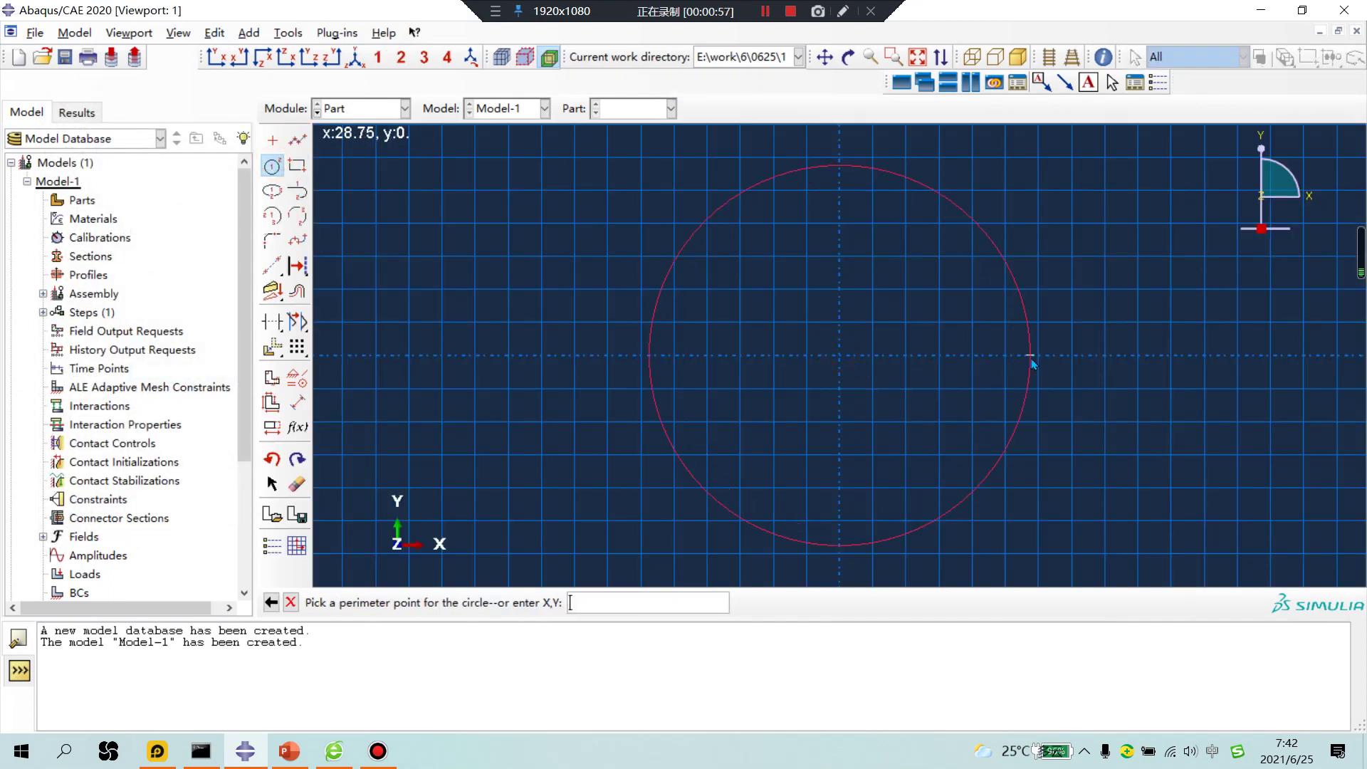
pyautogui.click(1038, 355)
pyautogui.click(839, 355)
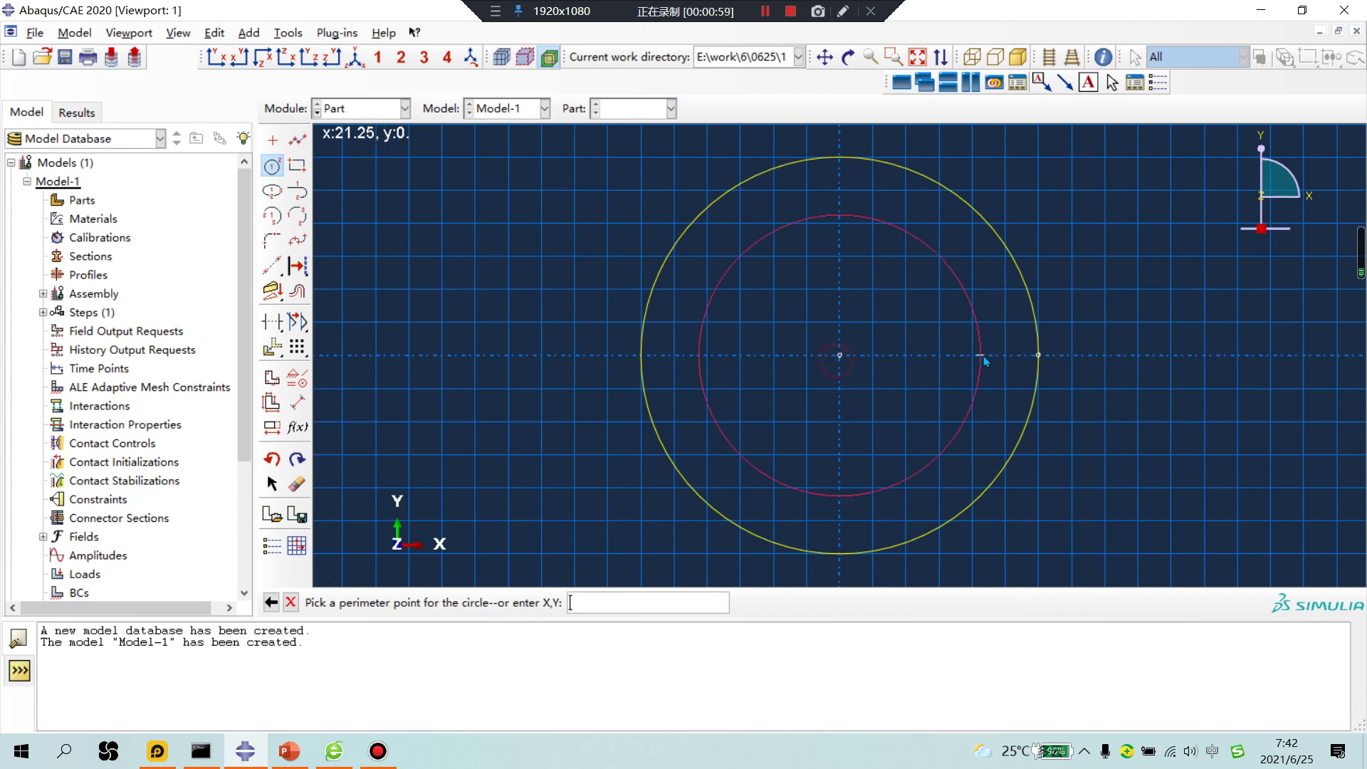
pyautogui.click(973, 355)
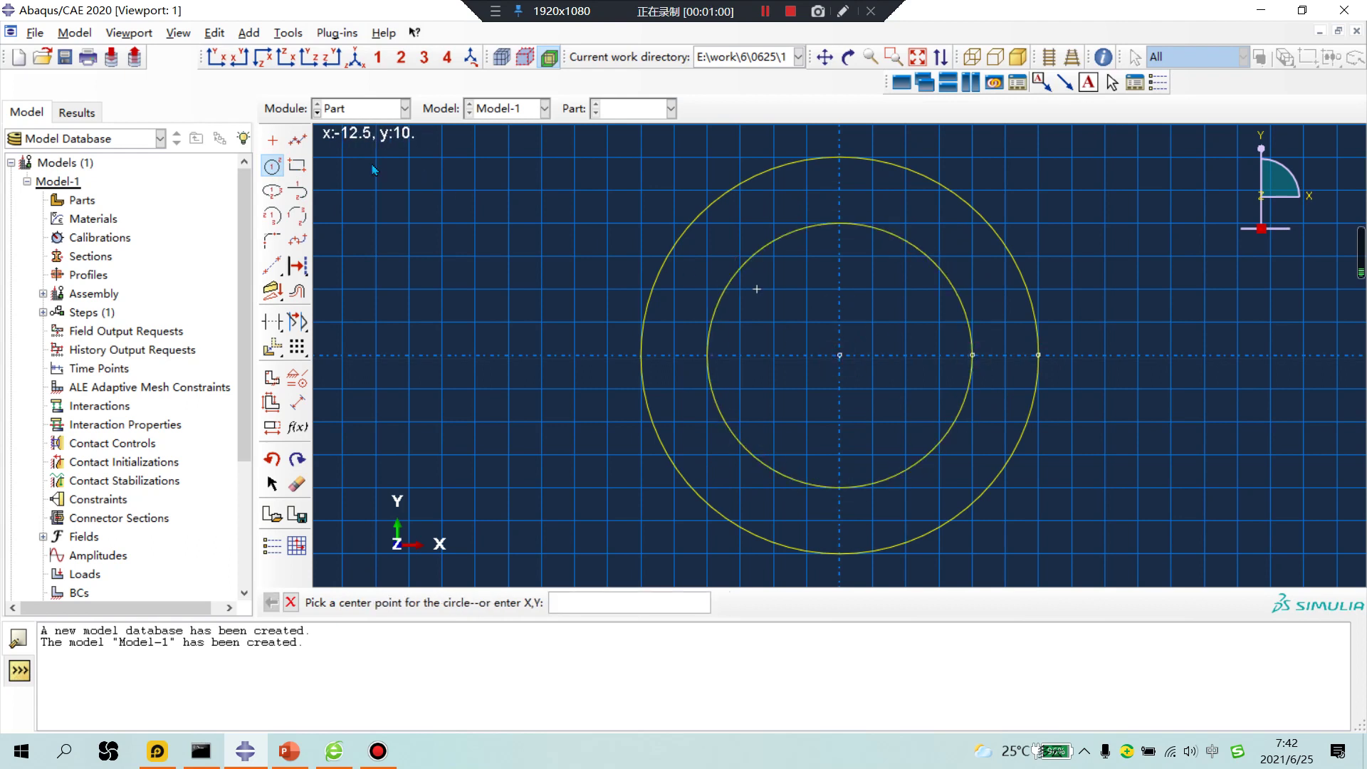
# Connect the two circles with a horizontal line from (20, 0) to (30, 0) and a vertical line from (0, 20) to (0, 30)
pyautogui.click(298, 140)
pyautogui.click(972, 355)
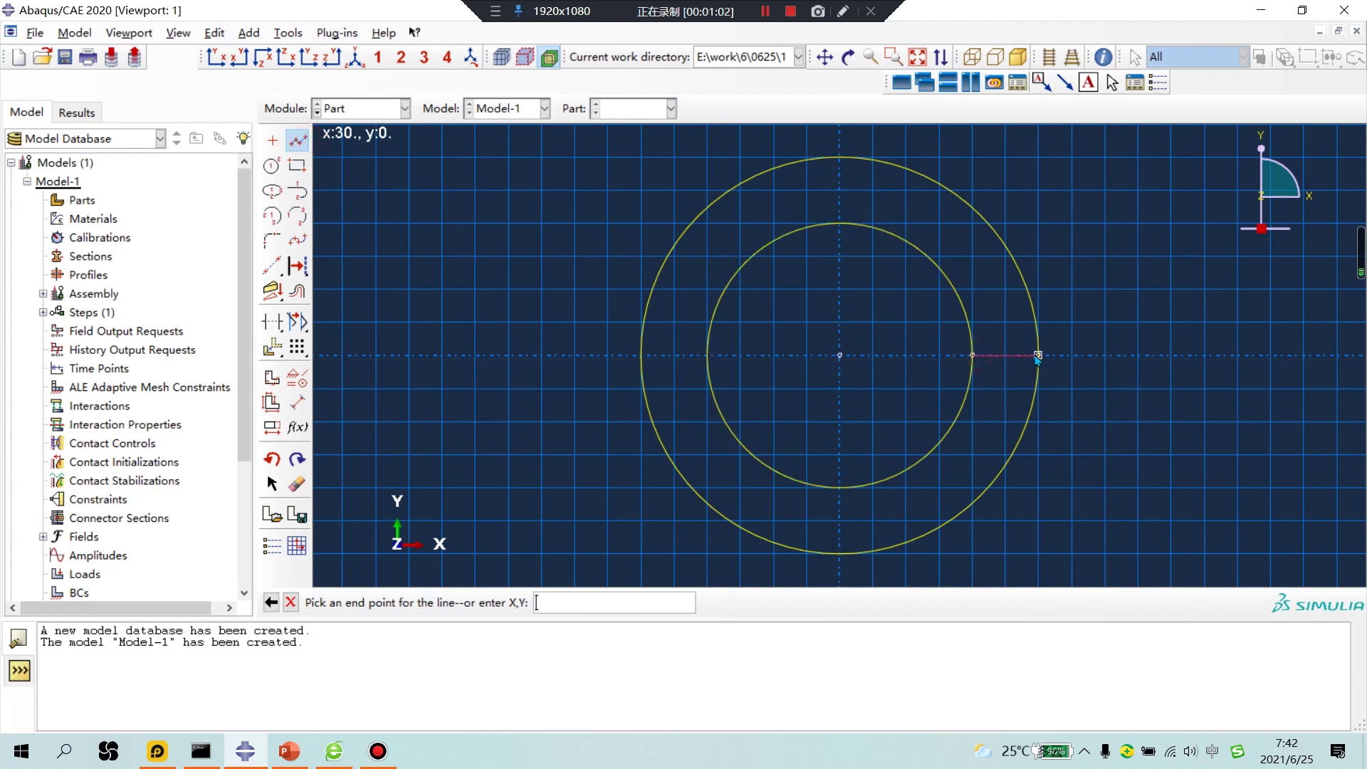
pyautogui.click(1038, 355)
pyautogui.click(297, 140)
pyautogui.click(297, 140)
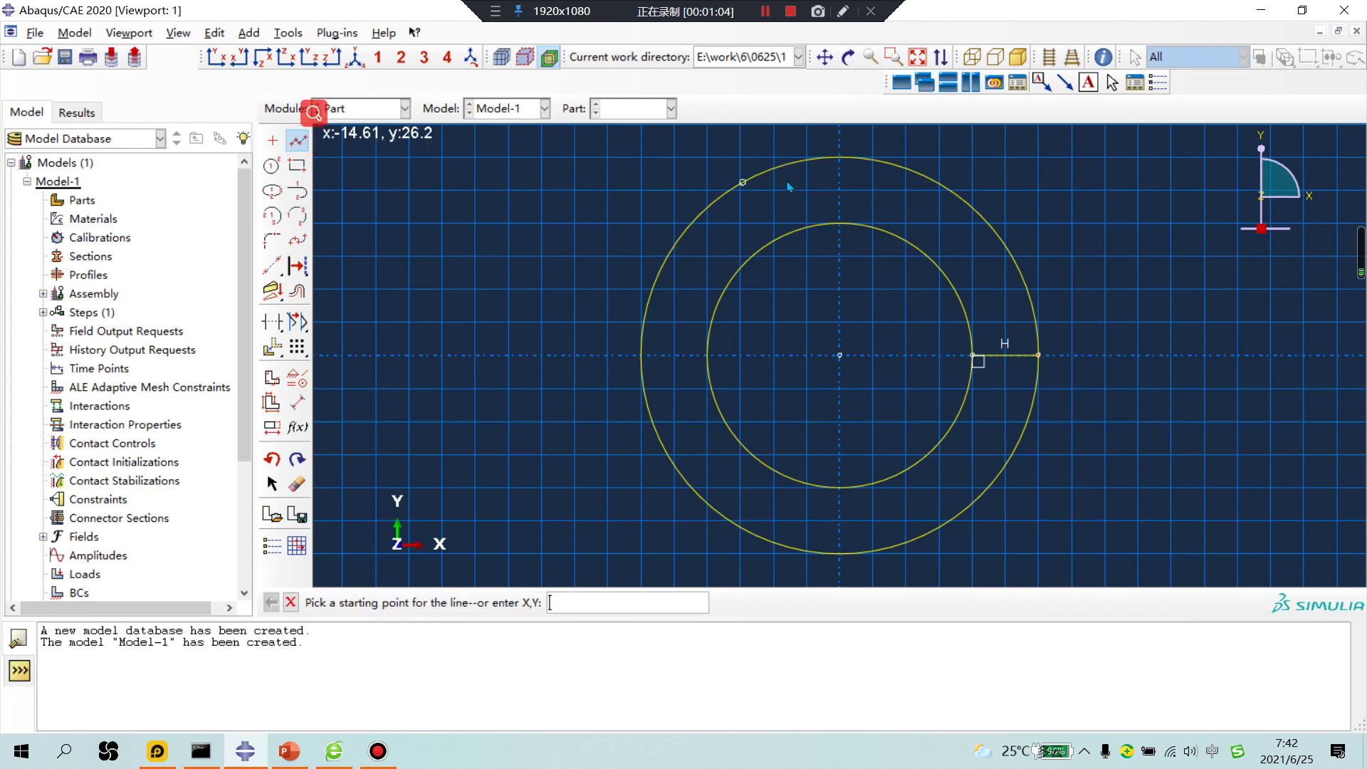
pyautogui.click(840, 223)
pyautogui.click(840, 156)
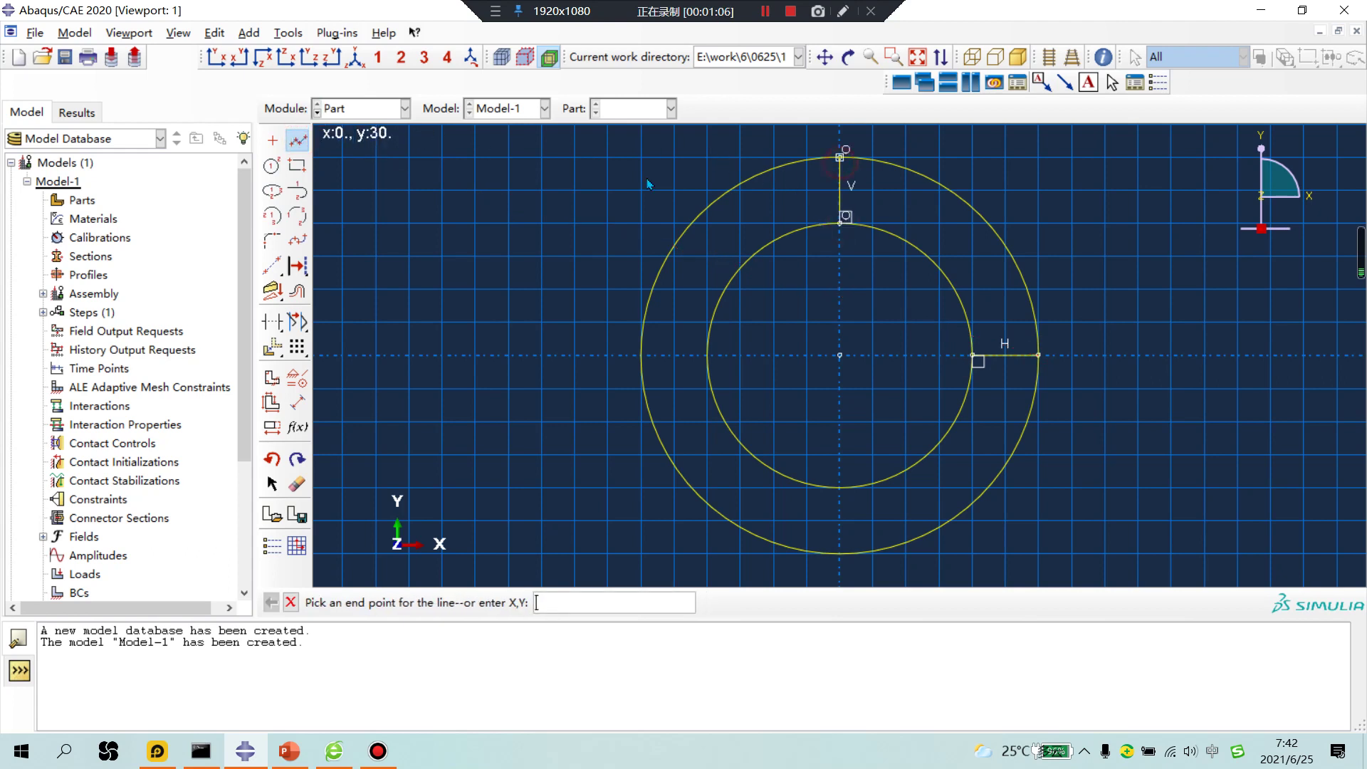
# Trim both circles outside the upper-right quadrant to leave a closed quarter-ring profile
pyautogui.click(272, 322)
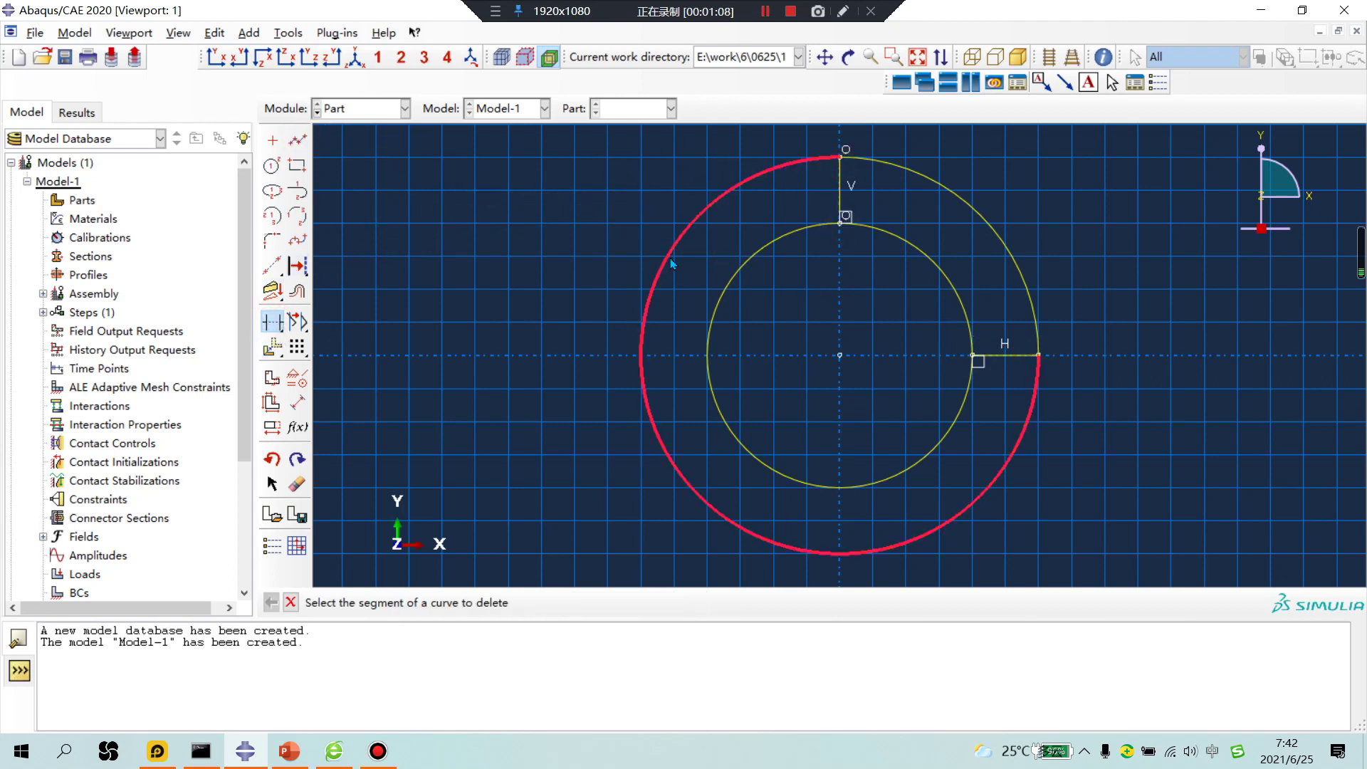
pyautogui.click(672, 264)
pyautogui.click(723, 296)
# Finish the sketch and extrude the quarter-ring profile to a depth of 5
pyautogui.middleClick(564, 445)
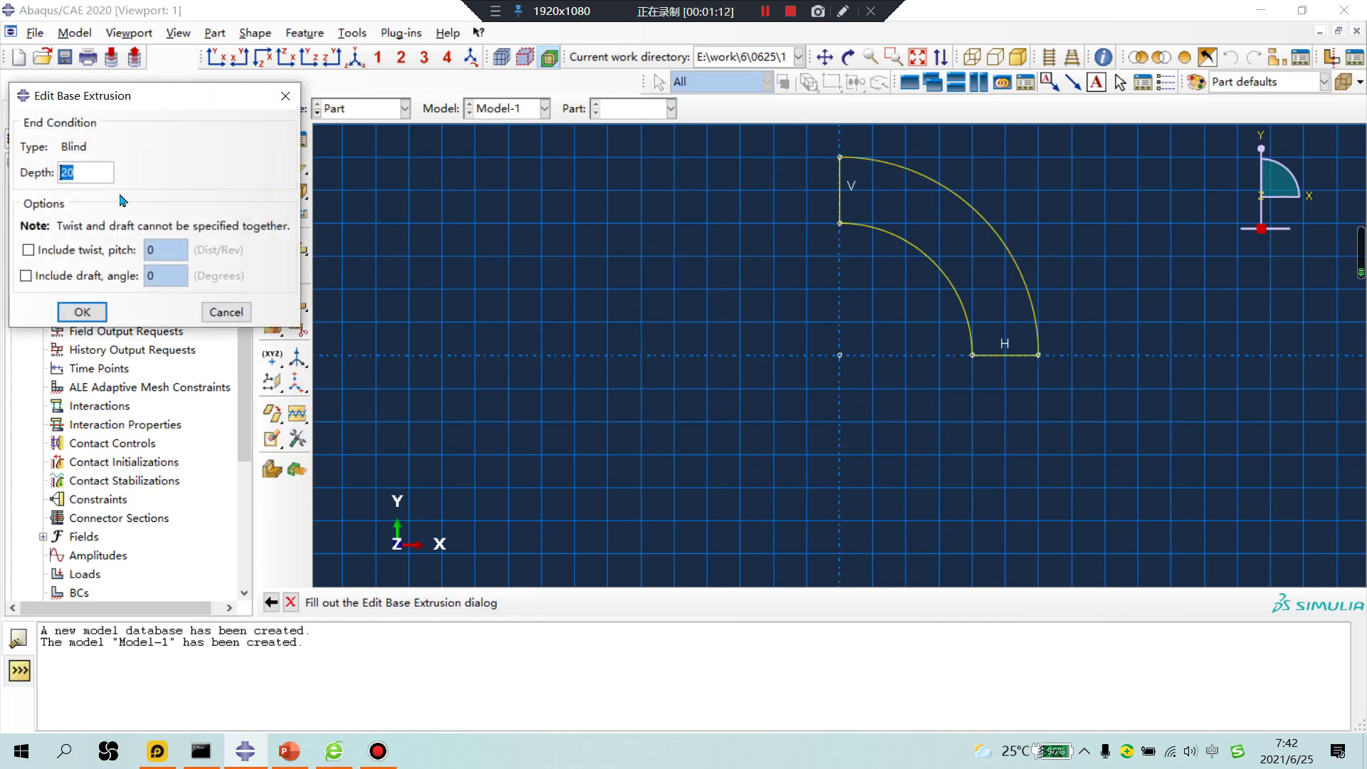
pyautogui.write('5')
pyautogui.press('Return')
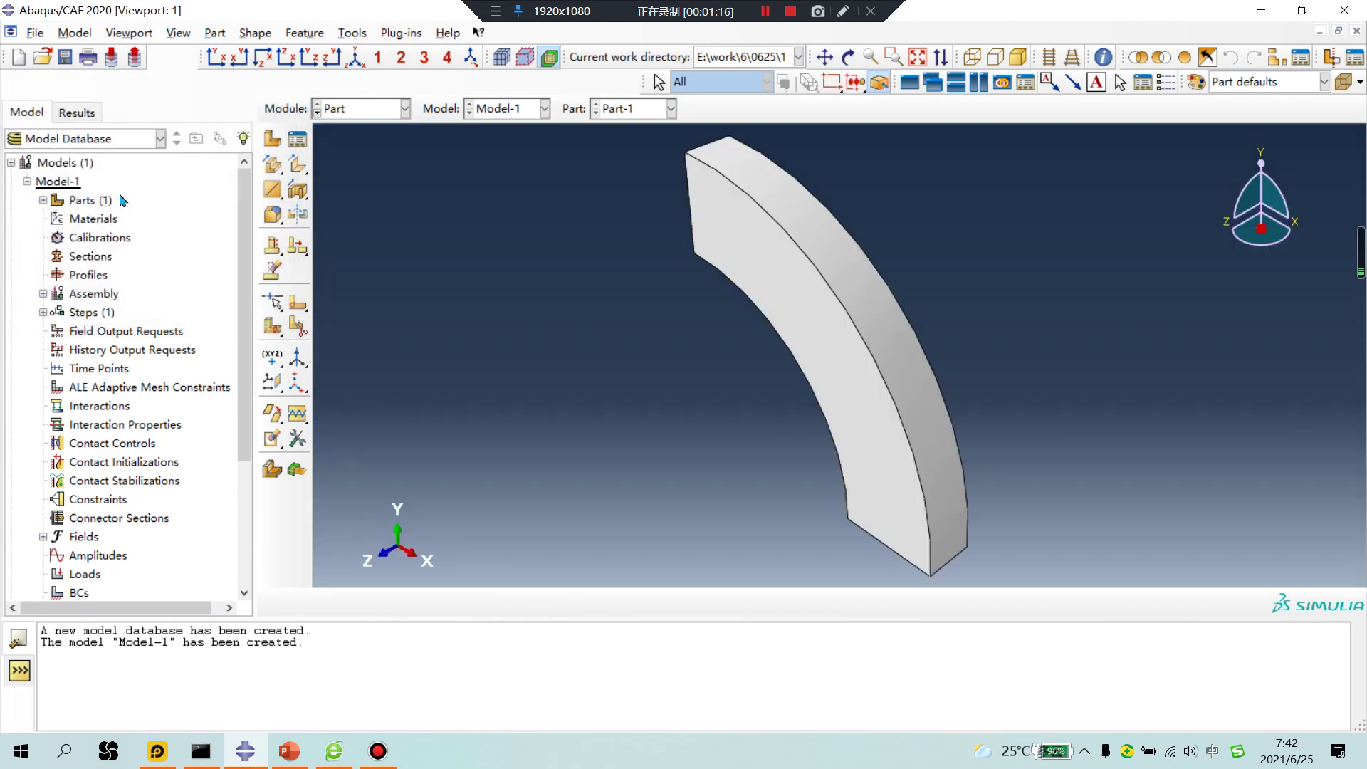
# In the Property module, create Material-1 with isotropic elasticity, Young's modulus 2e5 and Poisson's ratio 0.3
pyautogui.click(361, 108)
pyautogui.click(367, 145)
pyautogui.click(272, 139)
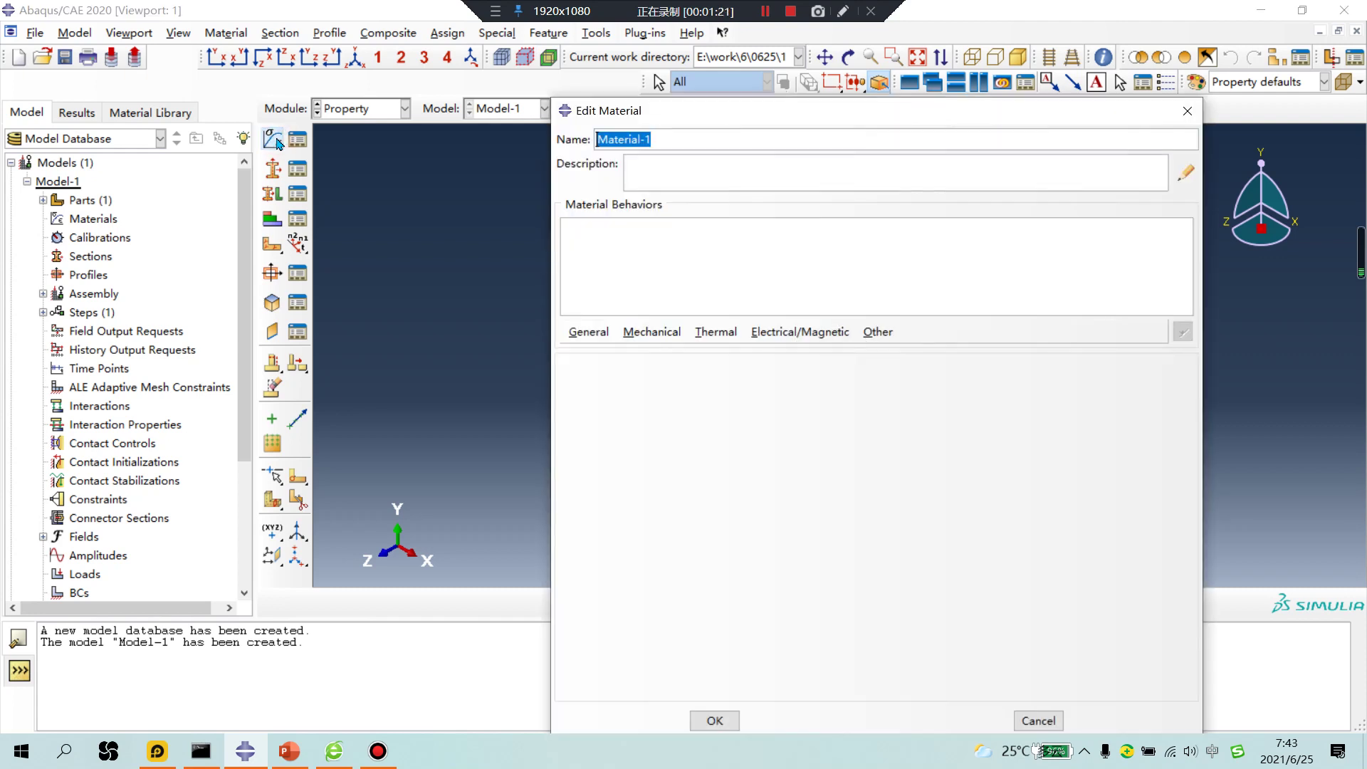
pyautogui.click(641, 332)
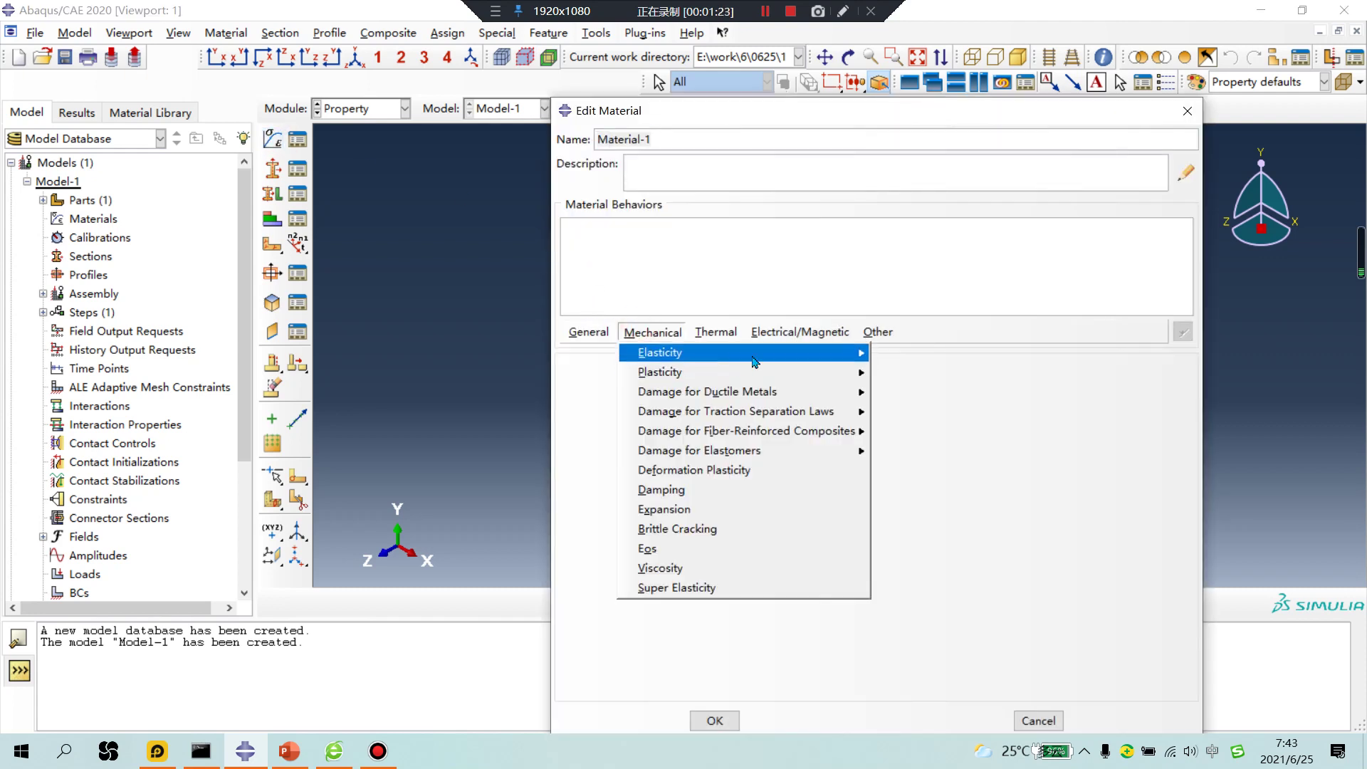
pyautogui.moveTo(843, 355)
pyautogui.click(907, 353)
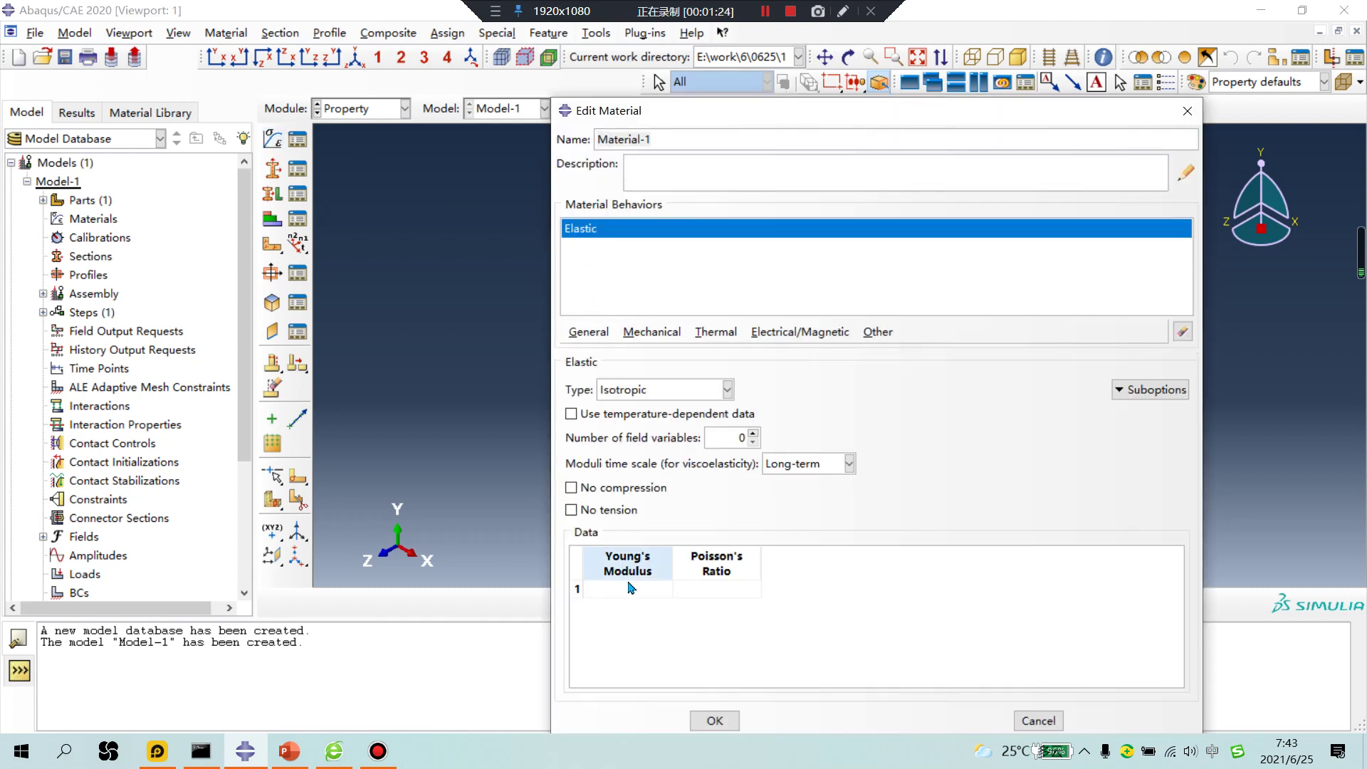
pyautogui.click(628, 588)
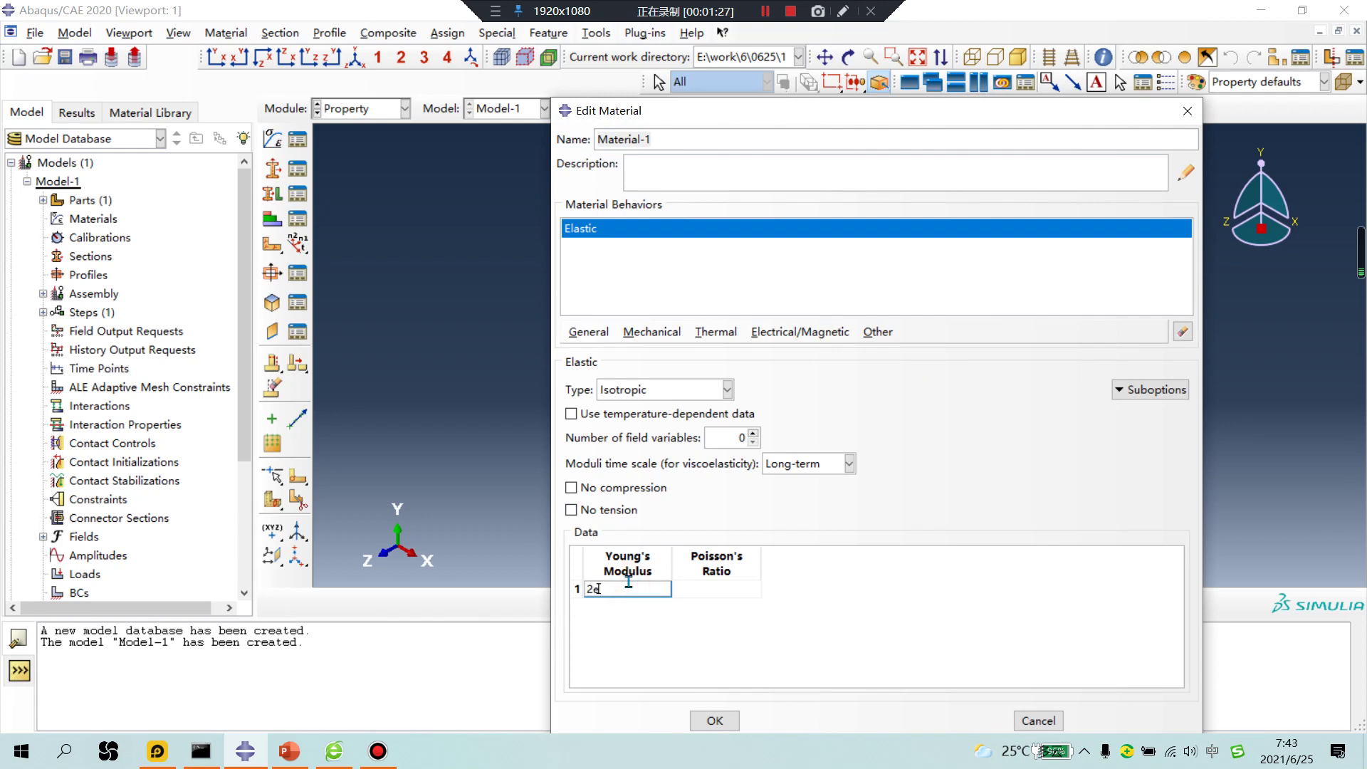
pyautogui.click(722, 591)
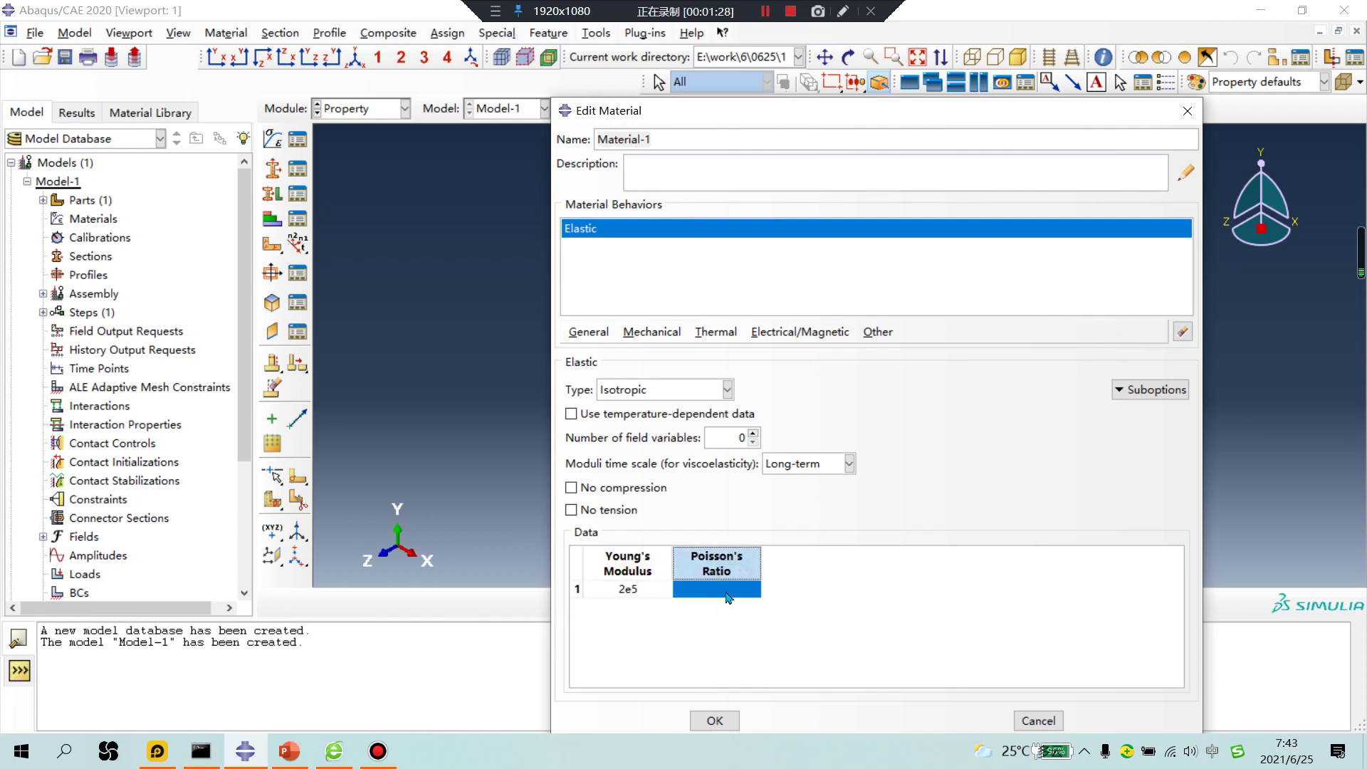
pyautogui.click(725, 591)
pyautogui.write('0.3')
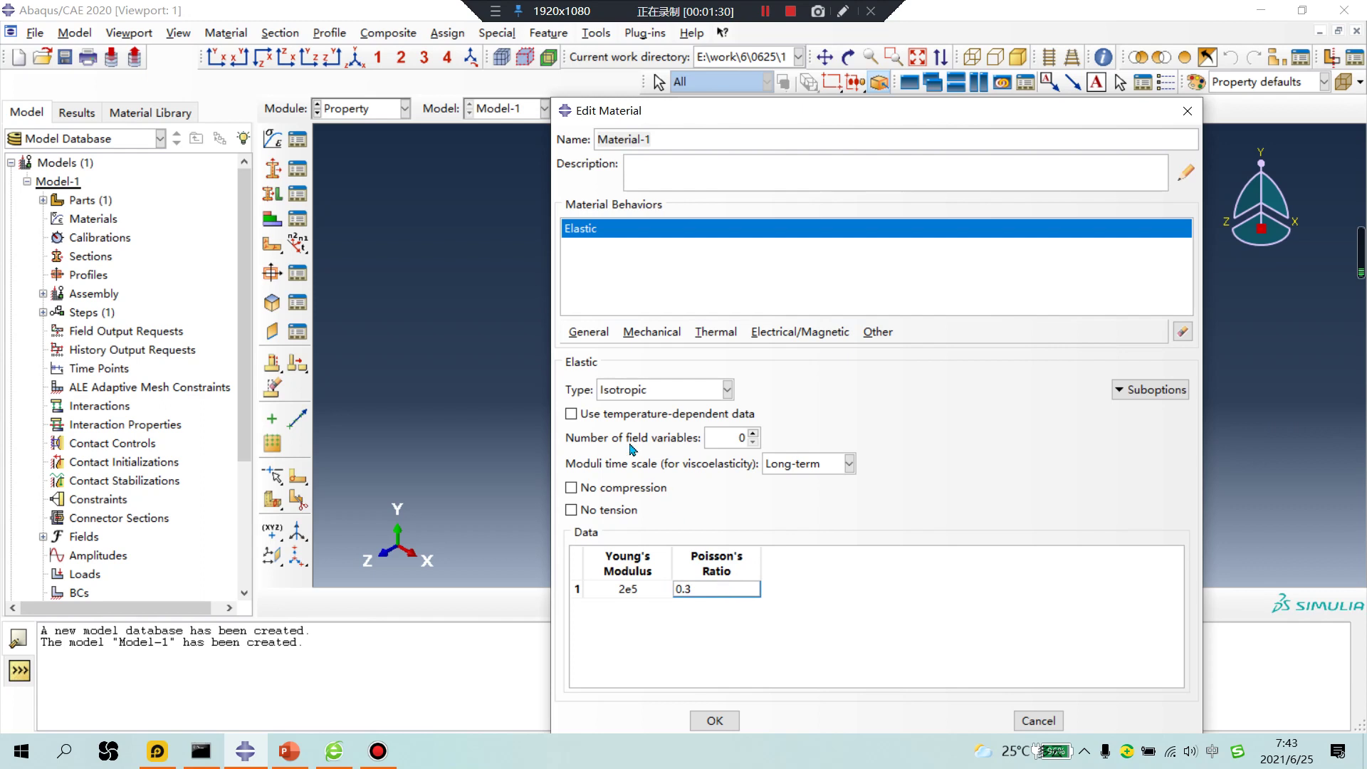
# Add a uniform mass density of 7.89e-9 to Material-1 and save the material
pyautogui.click(589, 332)
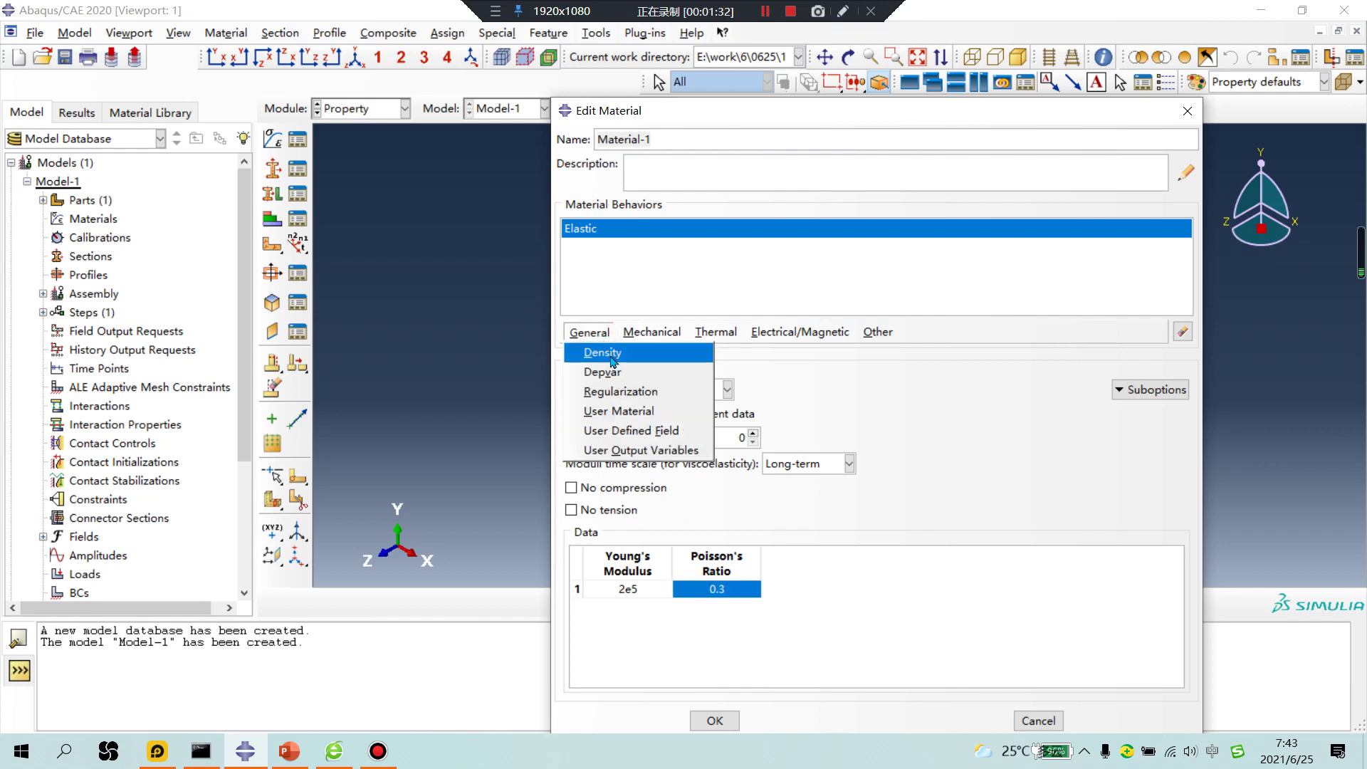
pyautogui.click(610, 360)
pyautogui.doubleClick(635, 518)
pyautogui.write('7.89e-9')
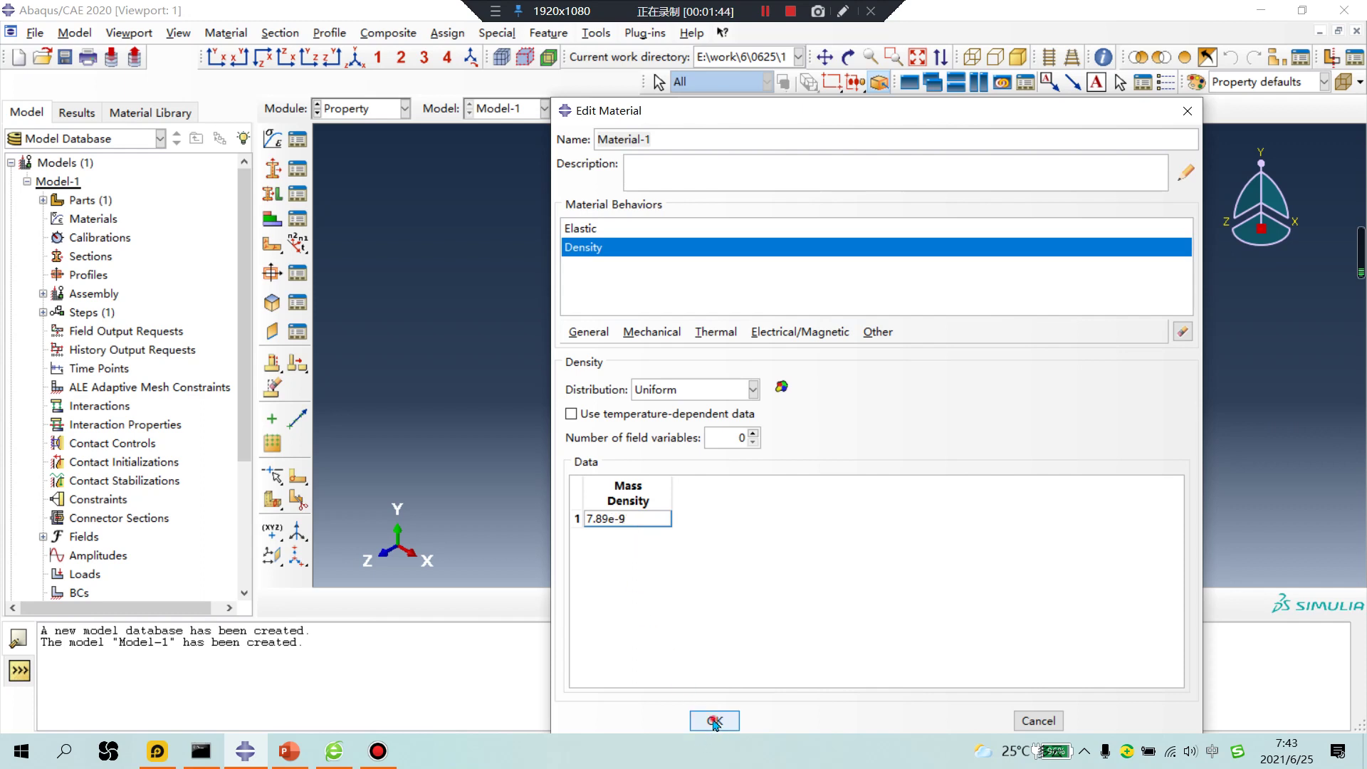
pyautogui.click(713, 720)
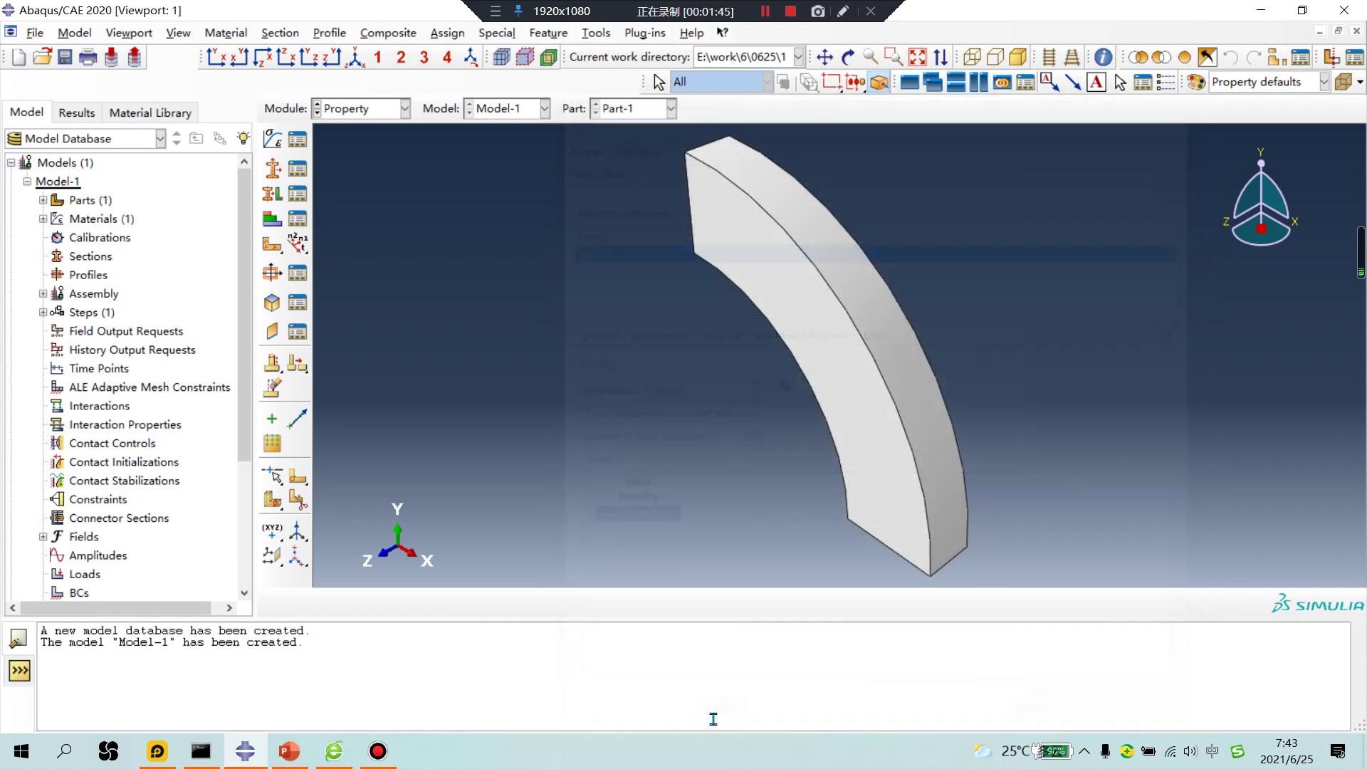
# Create a solid homogeneous section named Section-1 that uses Material-1
pyautogui.click(273, 169)
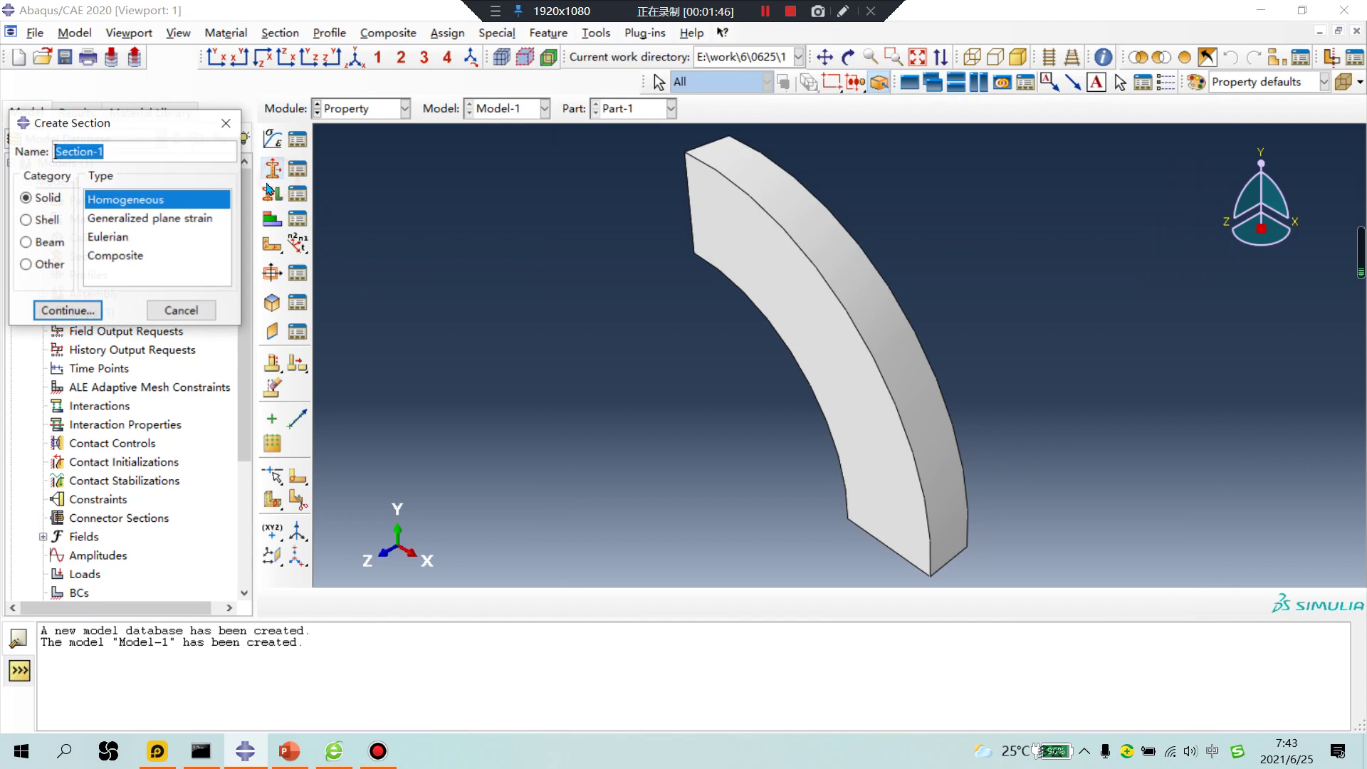
pyautogui.click(64, 311)
pyautogui.click(64, 284)
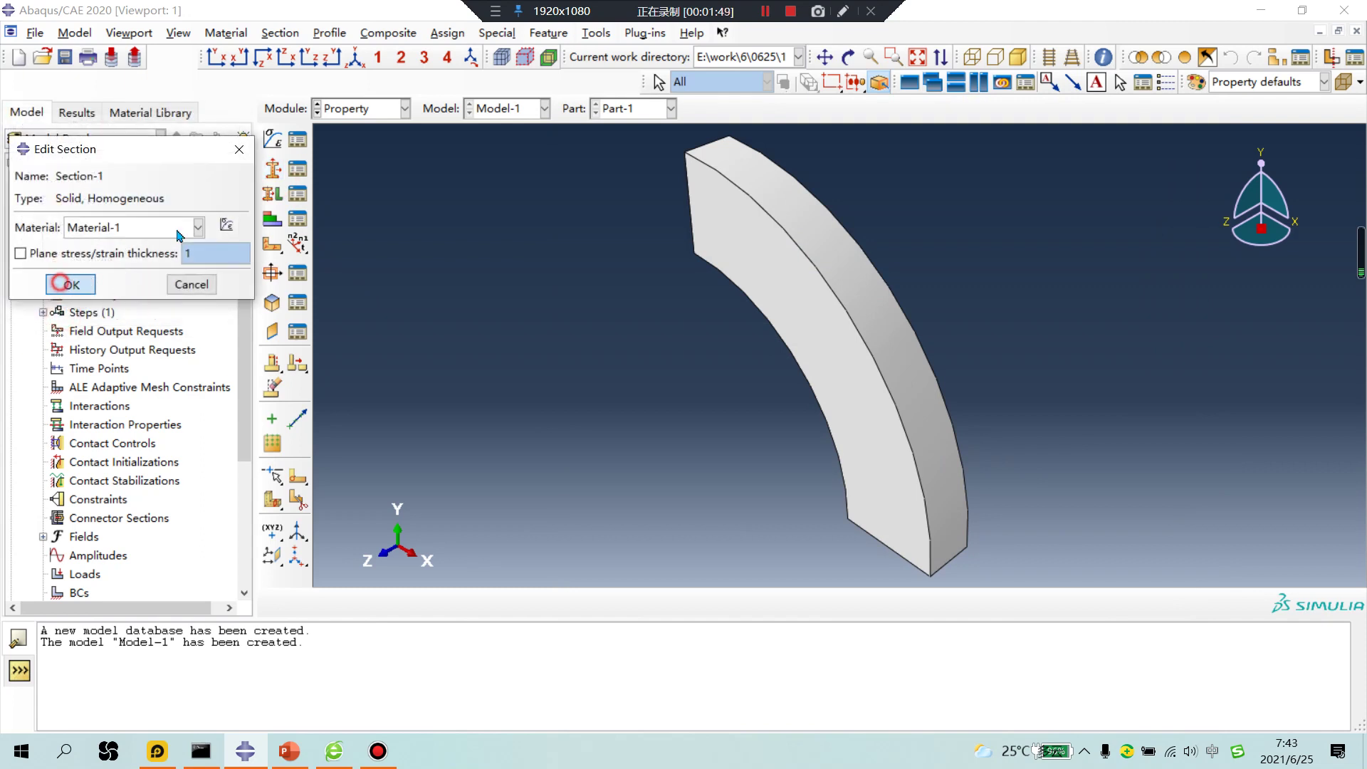
# Assign Section-1 to the whole quarter-ring part, creating the region set Set-1
pyautogui.click(269, 193)
pyautogui.click(818, 333)
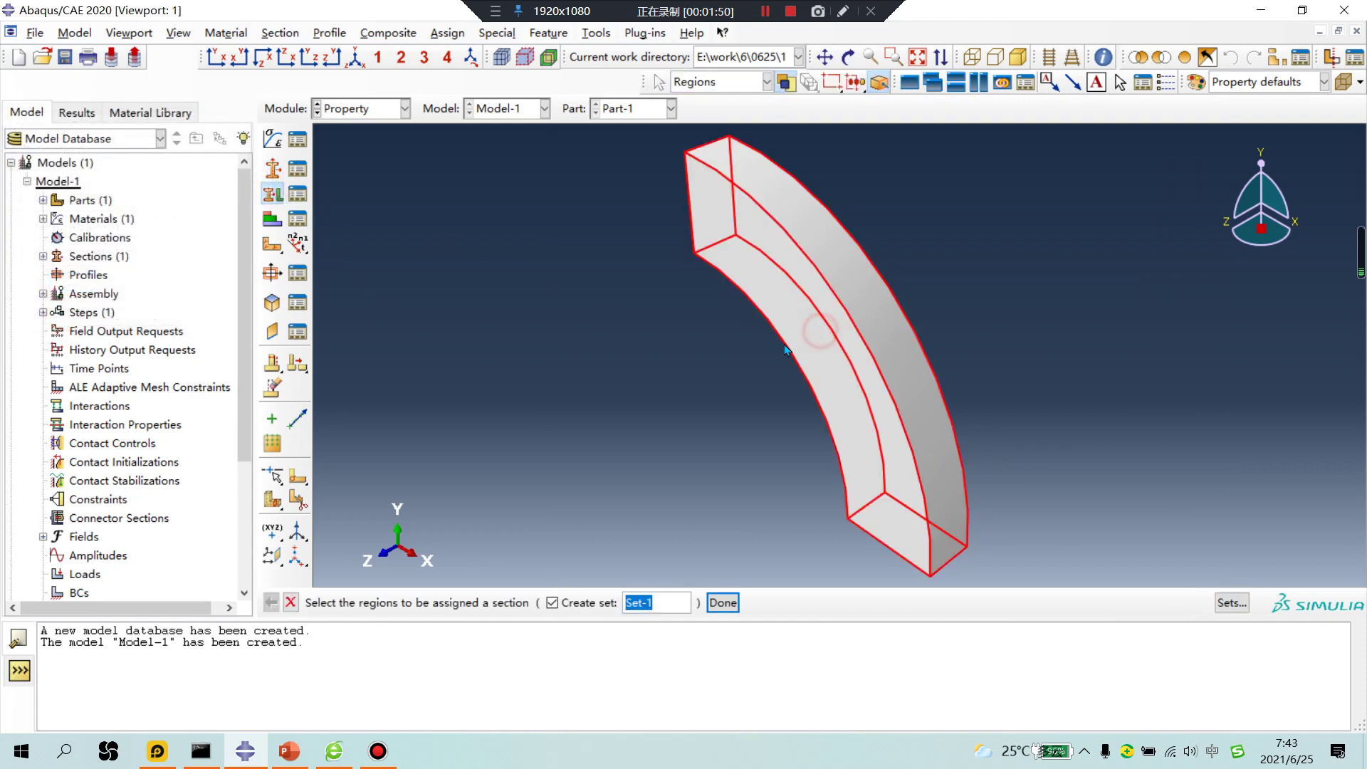
pyautogui.middleClick(656, 463)
pyautogui.click(67, 396)
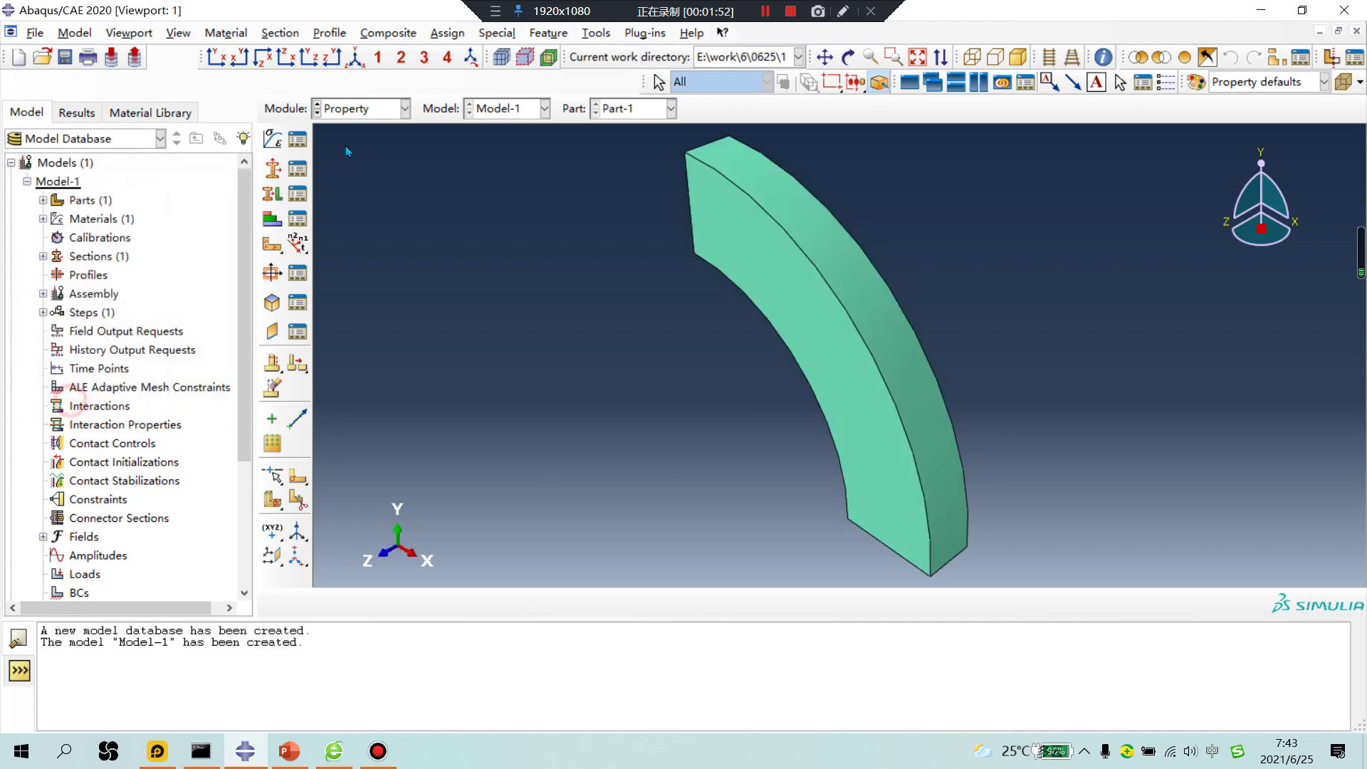
# In the Assembly module, create an instance of the quarter-ring part
pyautogui.click(368, 108)
pyautogui.click(356, 167)
pyautogui.click(272, 138)
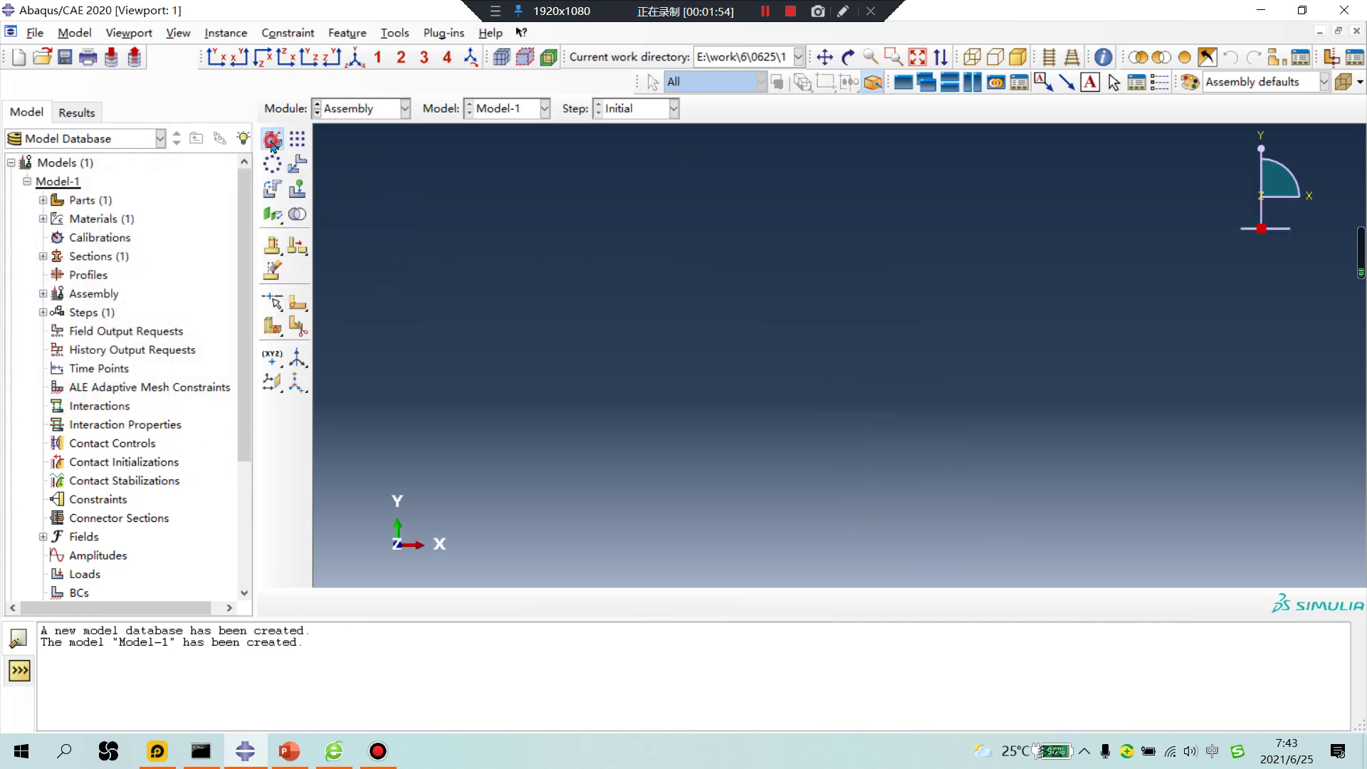
pyautogui.click(385, 566)
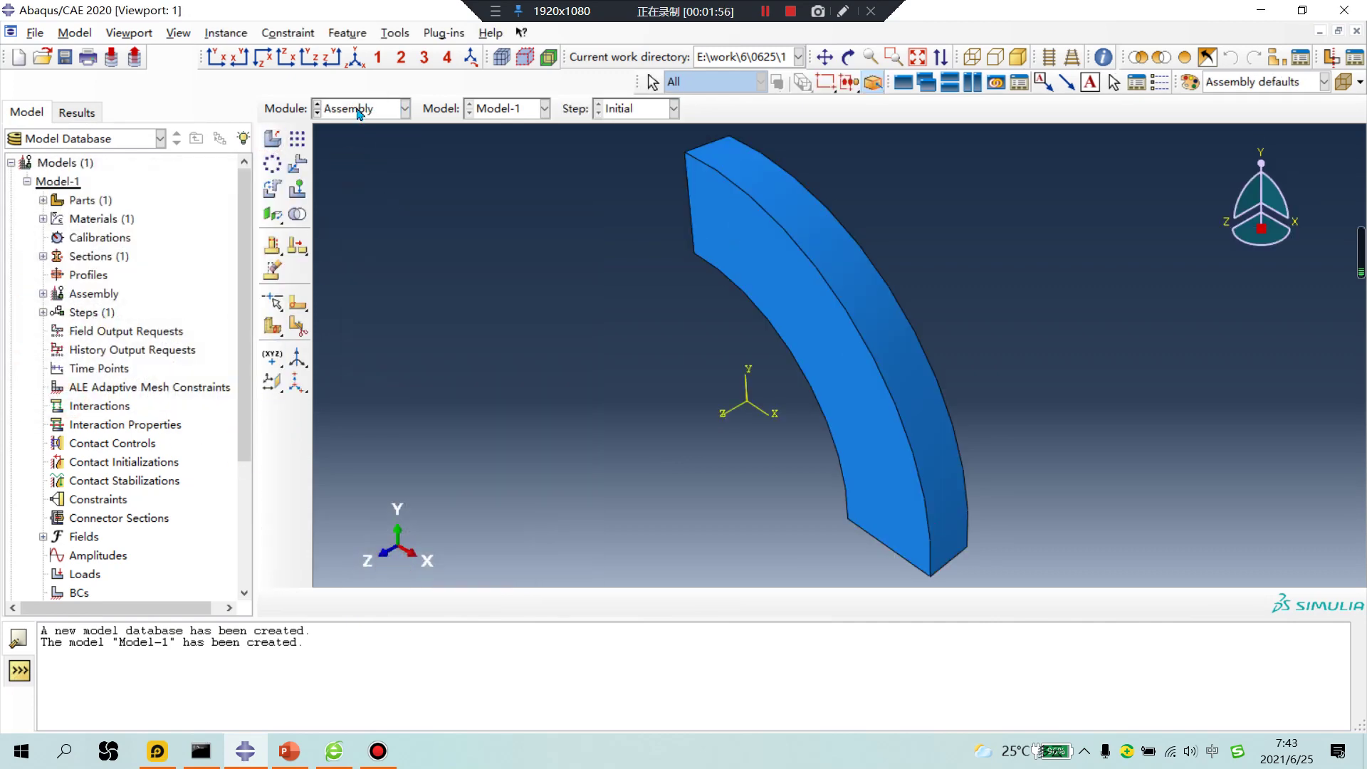
# In the Step module, create a Static, General step named Step-1 after the Initial step
pyautogui.click(360, 109)
pyautogui.click(363, 184)
pyautogui.click(269, 141)
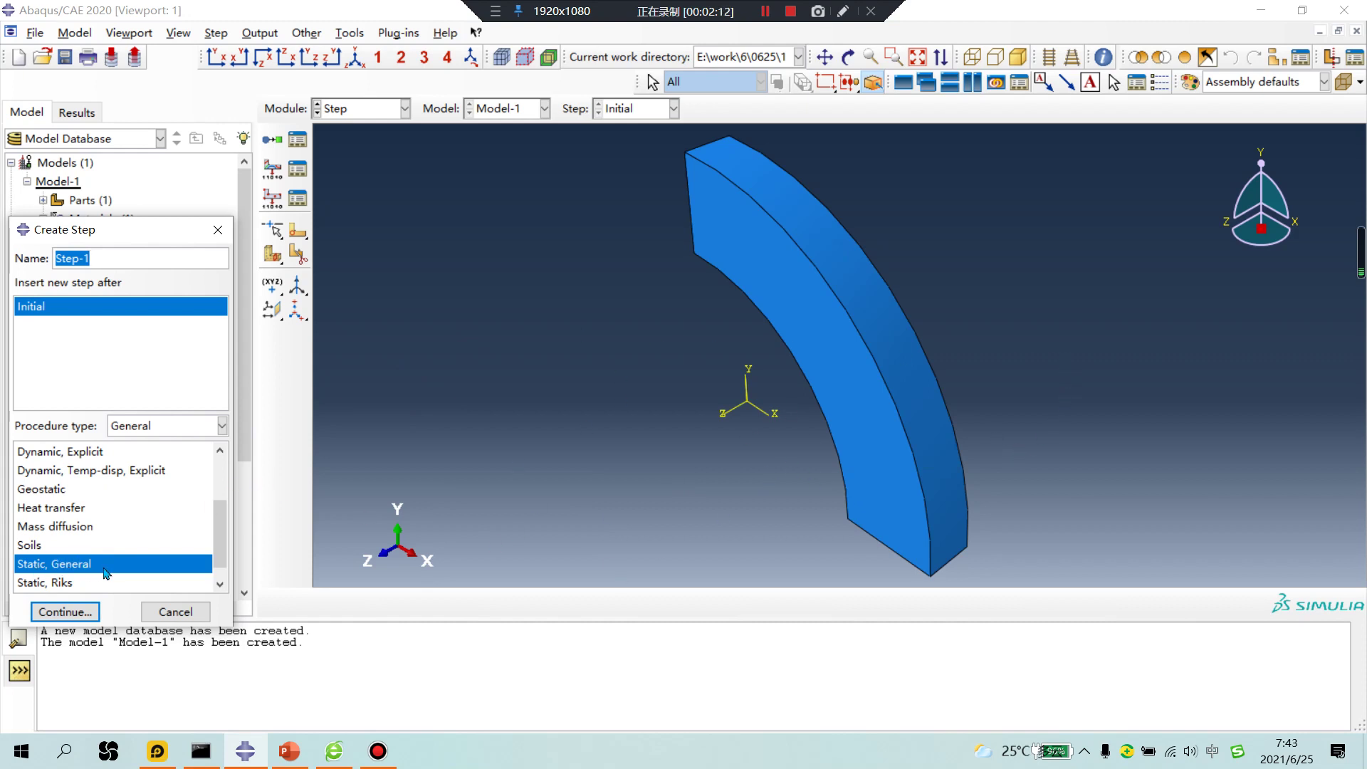
pyautogui.click(44, 457)
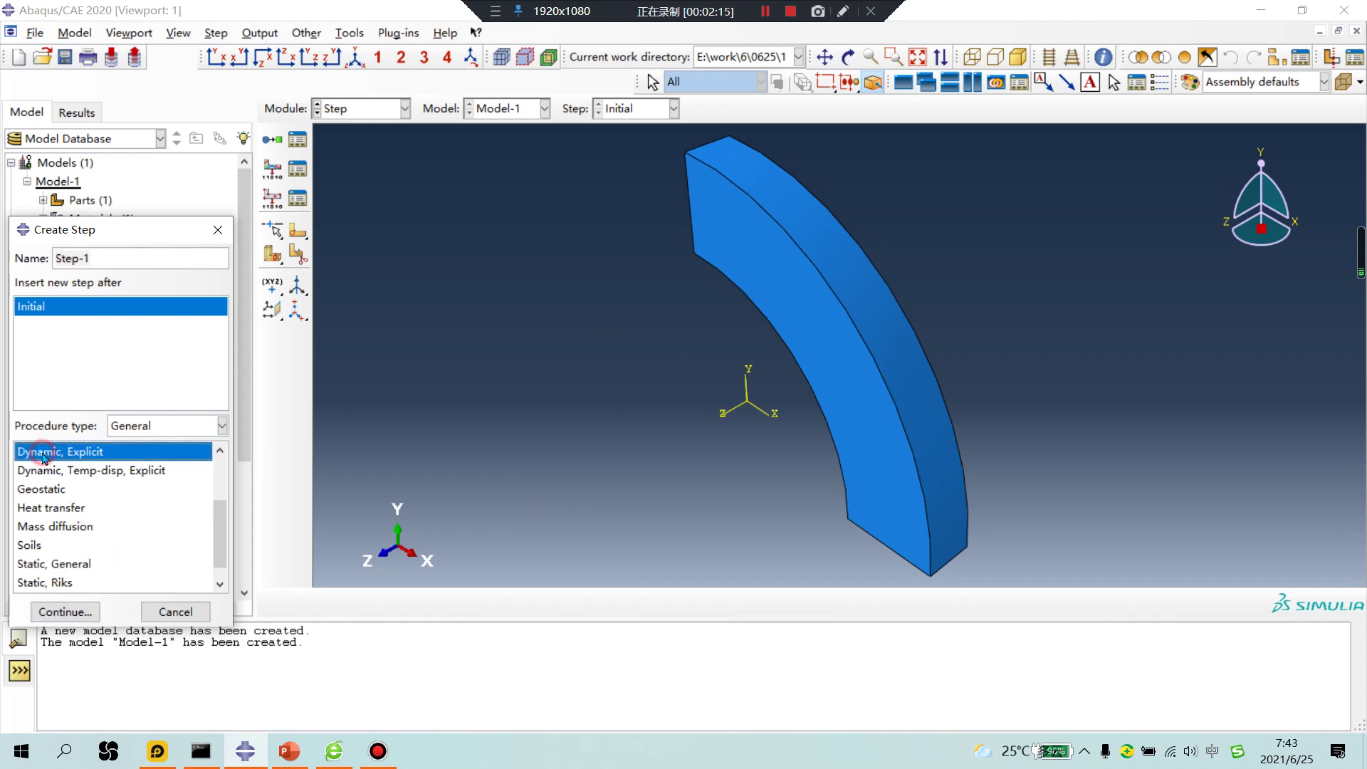
pyautogui.click(89, 566)
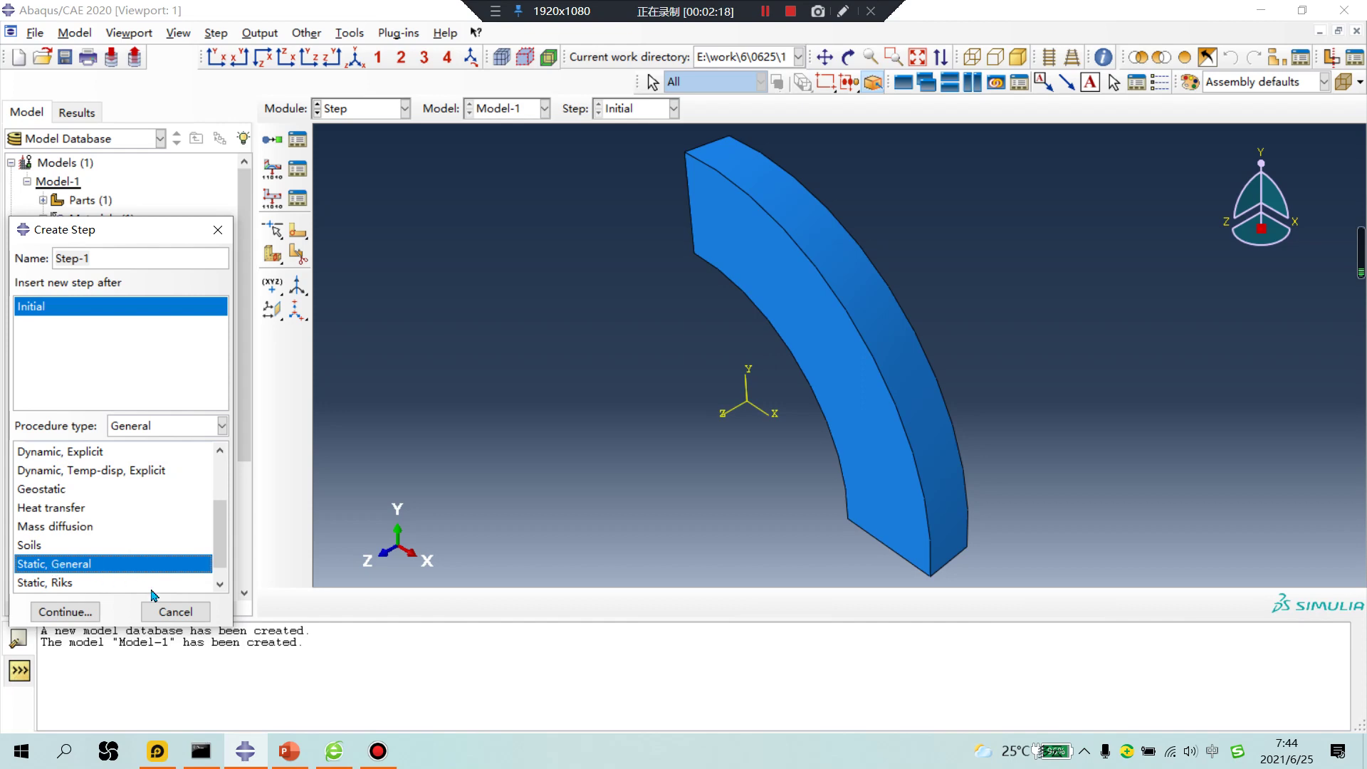
pyautogui.click(64, 612)
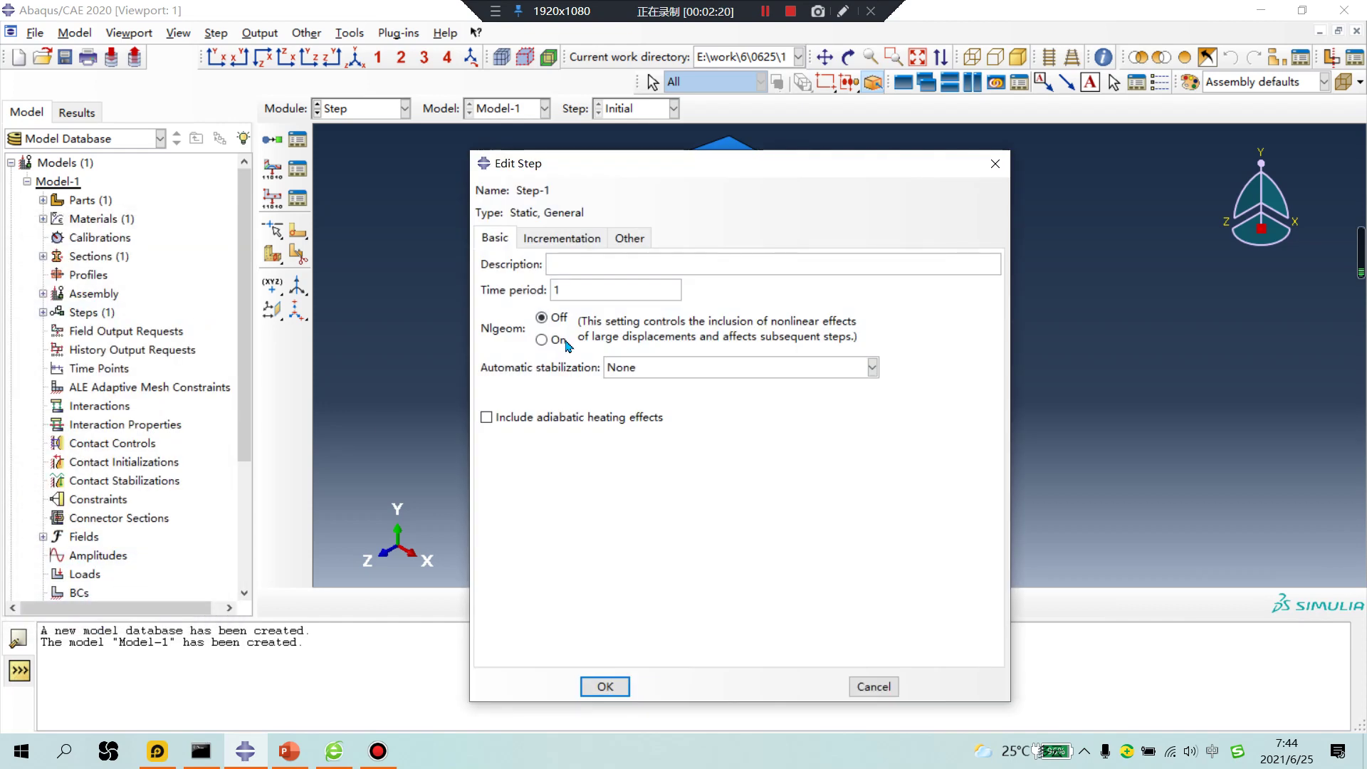
# Turn Nlgeom on for Step-1 and set the initial increment to 0.01, maximum number of increments to 1000 and maximum increment to 0.1
pyautogui.click(566, 343)
pyautogui.click(562, 238)
pyautogui.doubleClick(571, 334)
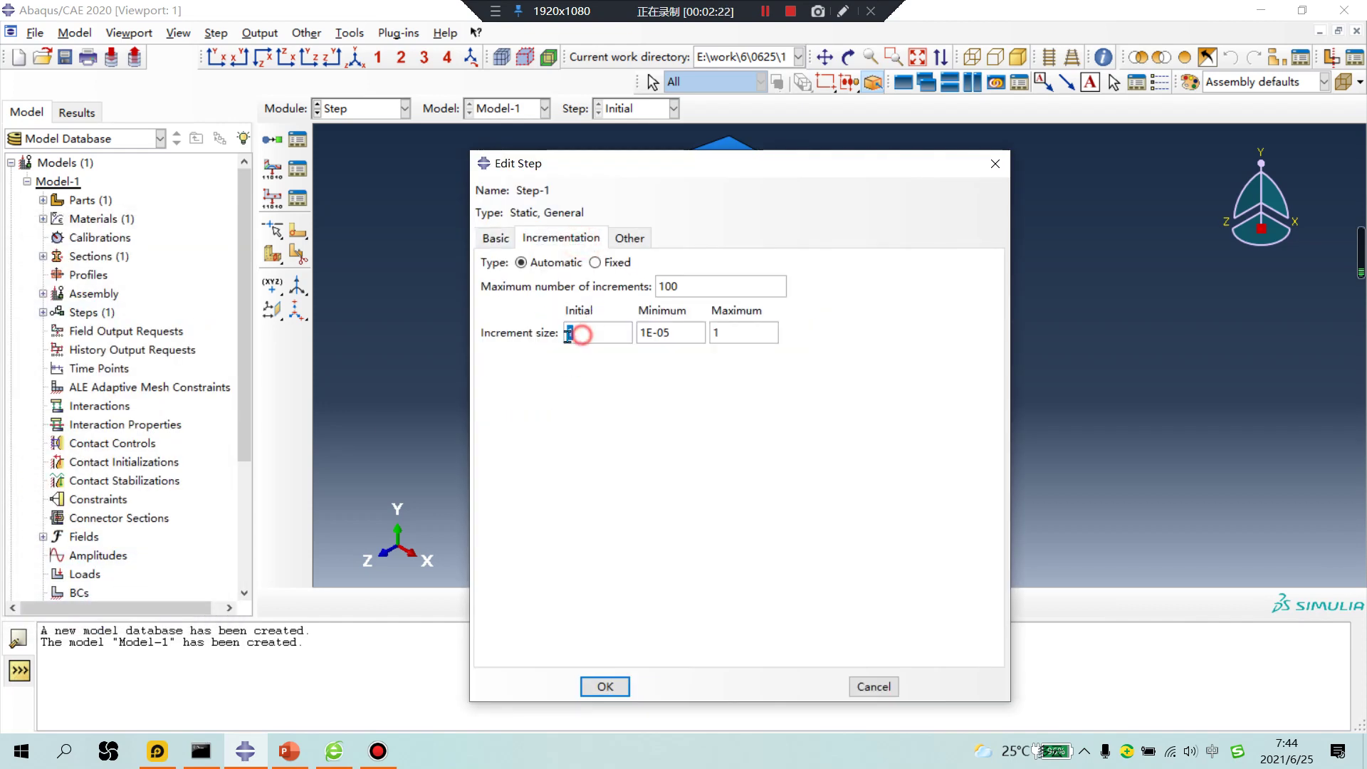
pyautogui.write('0.01')
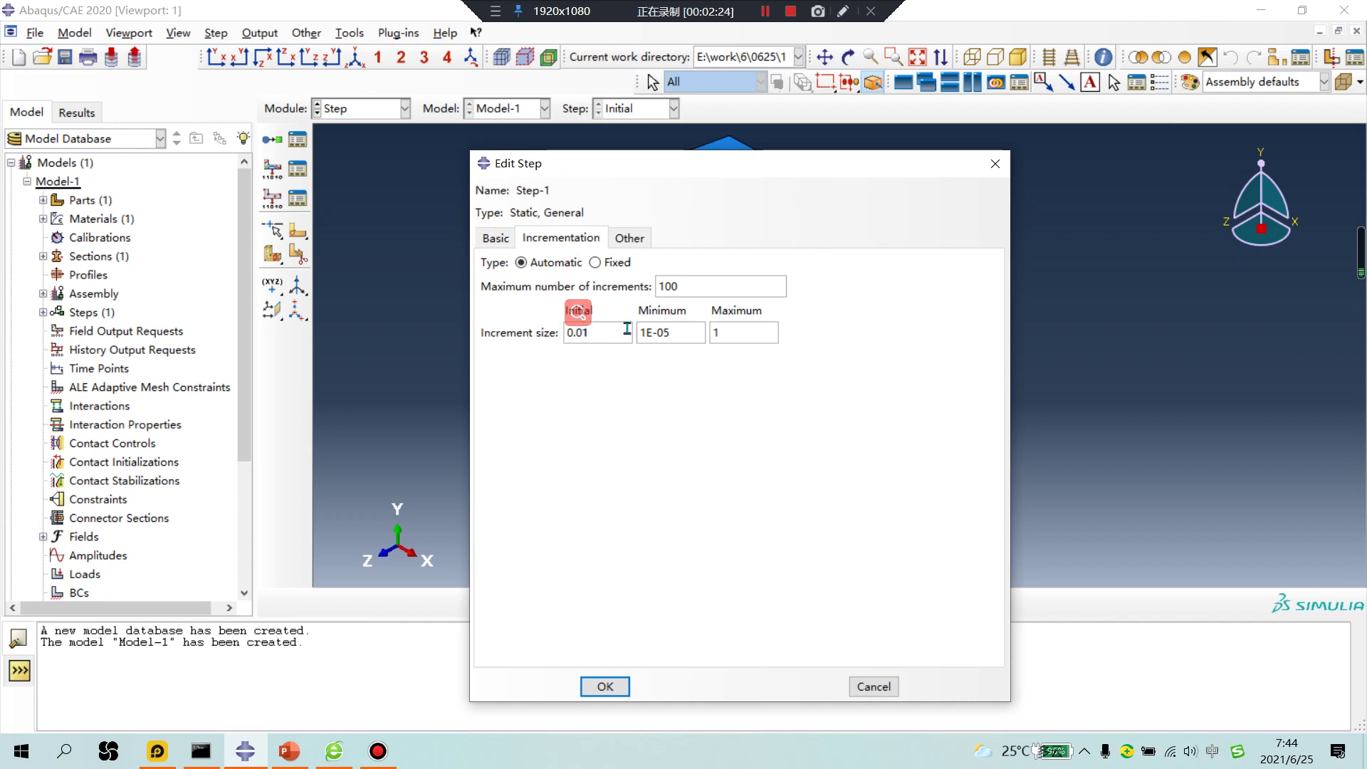
pyautogui.click(698, 286)
pyautogui.write('0')
pyautogui.click(719, 333)
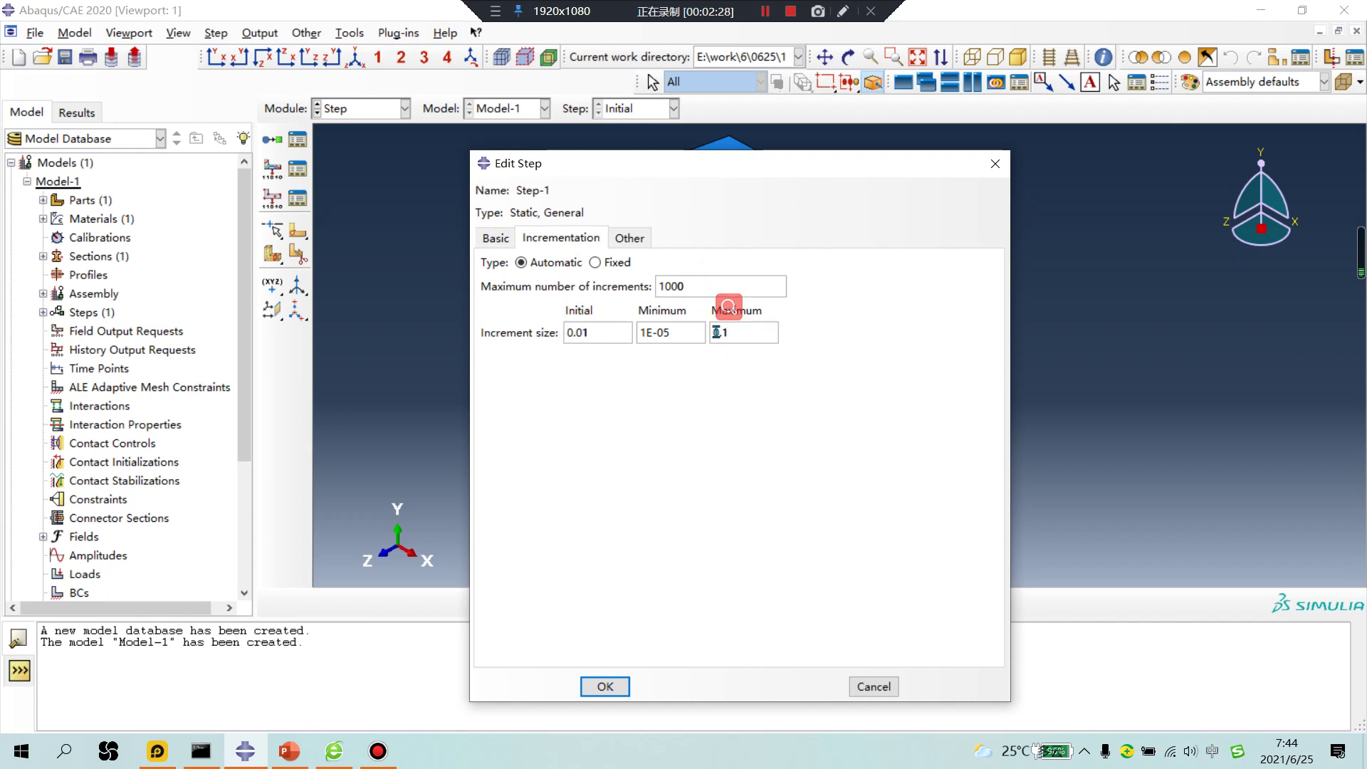
pyautogui.click(606, 686)
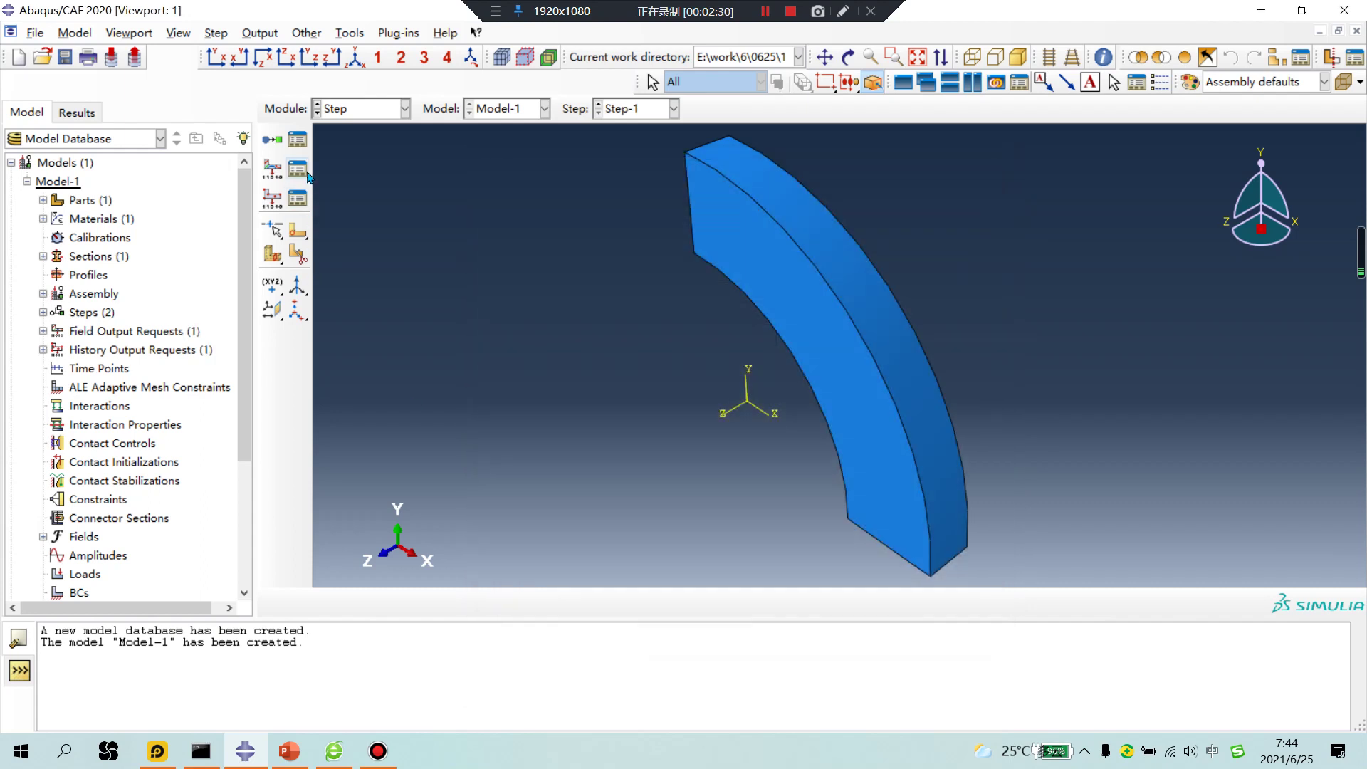
# In the Interaction module, create a reference point at 0,0,0 and a second one offset from it along the positive Z axis
pyautogui.click(352, 108)
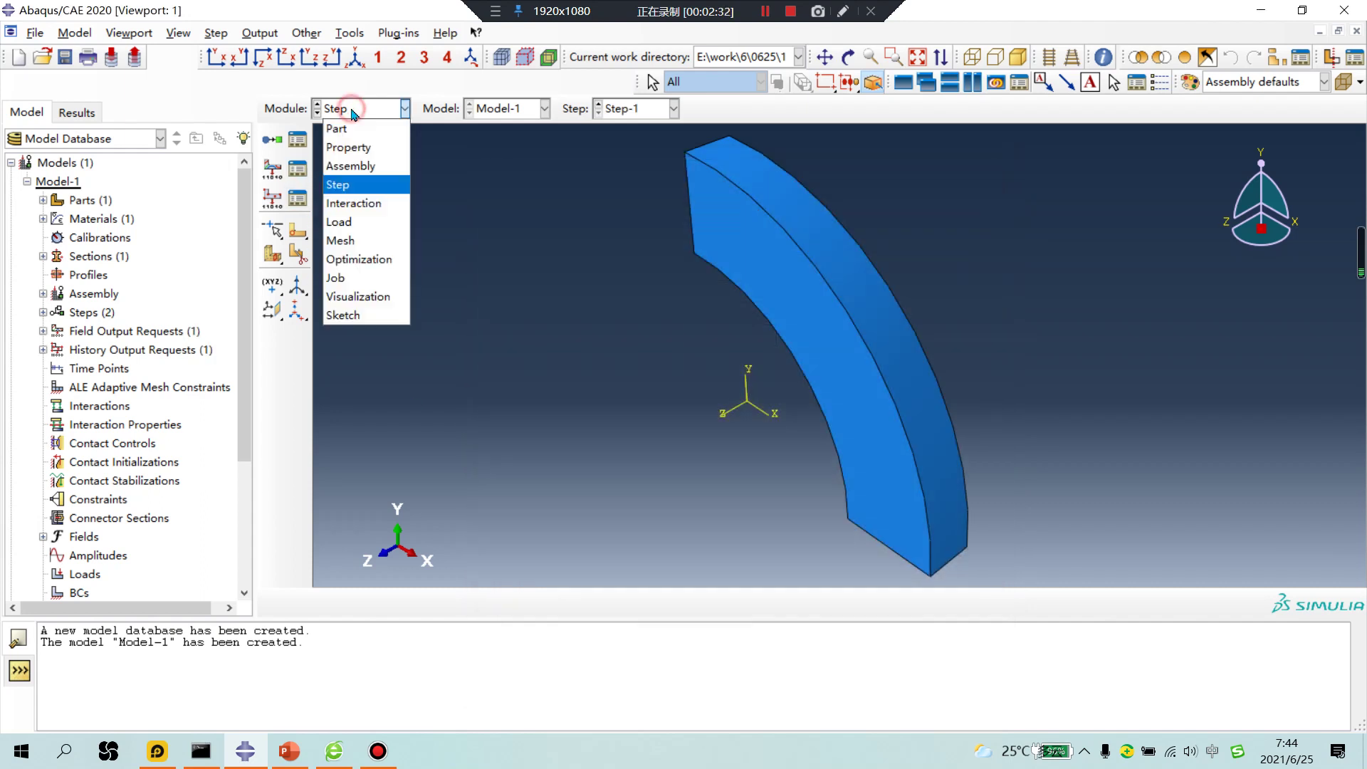
pyautogui.click(376, 205)
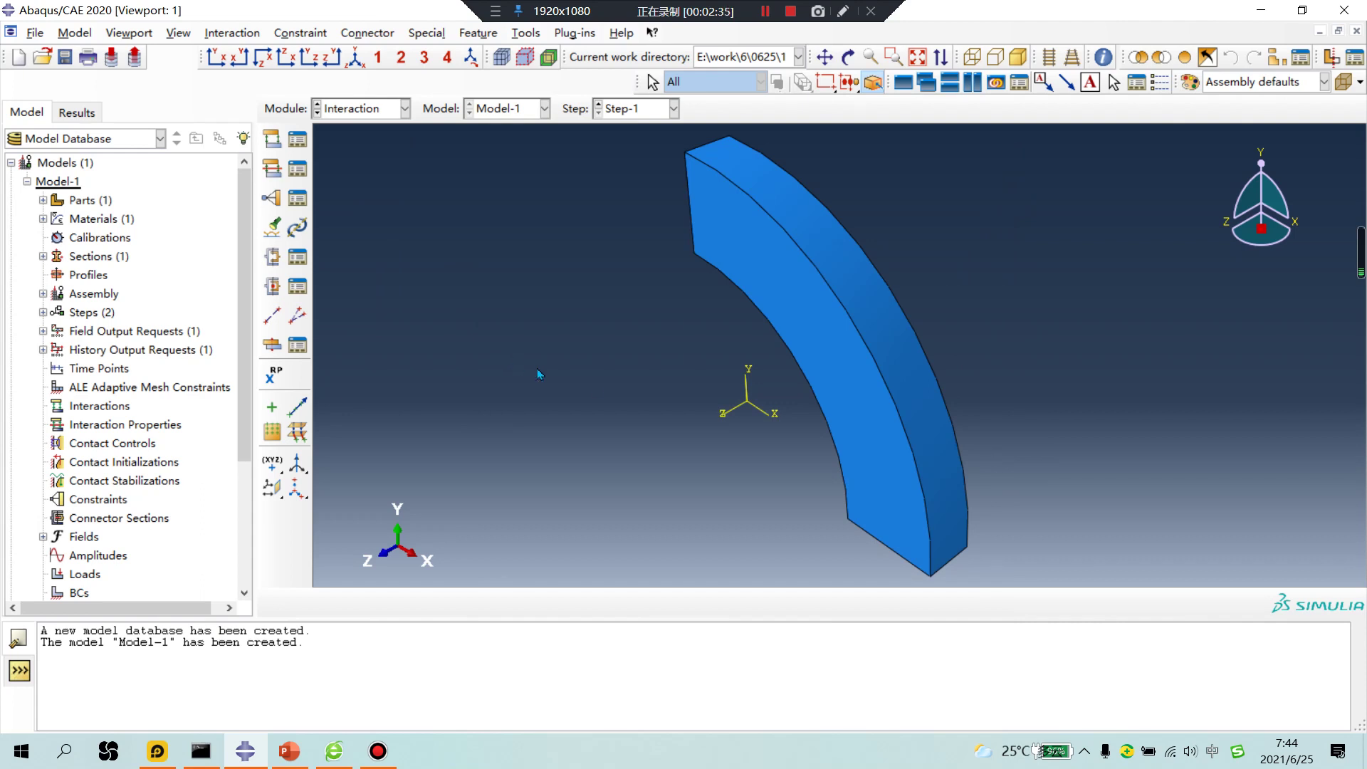
pyautogui.keyDown('ctrl'); pyautogui.keyDown('alt'); pyautogui.moveTo(820, 388); pyautogui.dragTo(822, 363); pyautogui.keyUp('alt'); pyautogui.keyUp('ctrl')
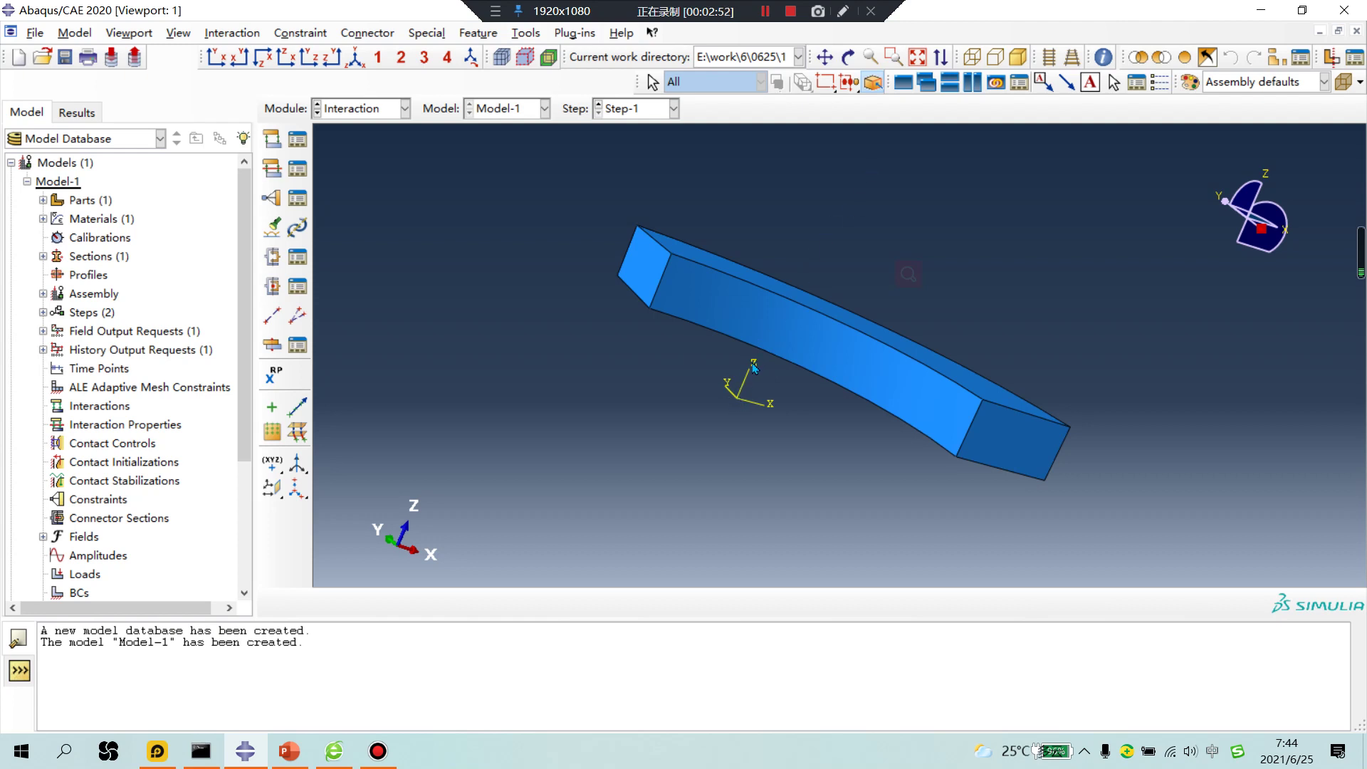
pyautogui.click(273, 375)
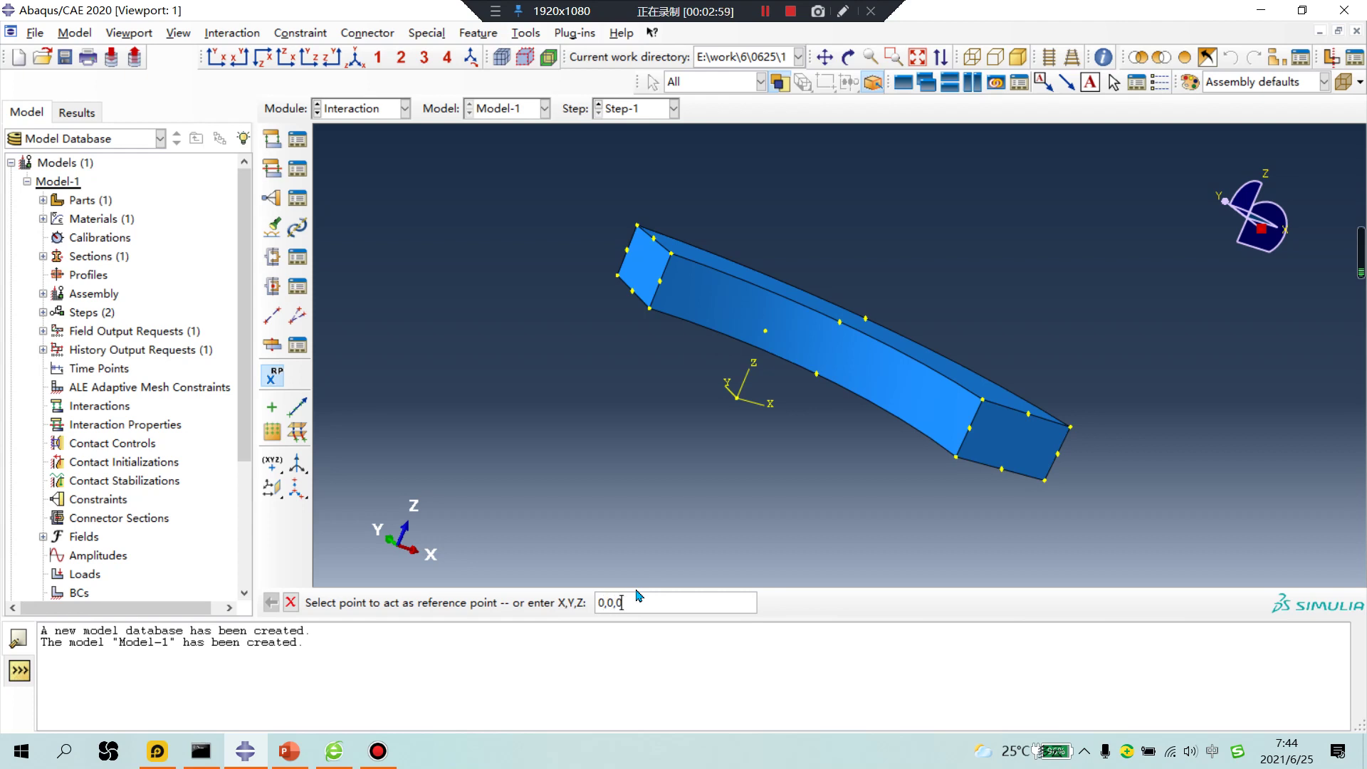
pyautogui.write('0,0,0')
pyautogui.press('Return')
pyautogui.write('0')
pyautogui.press('Return')
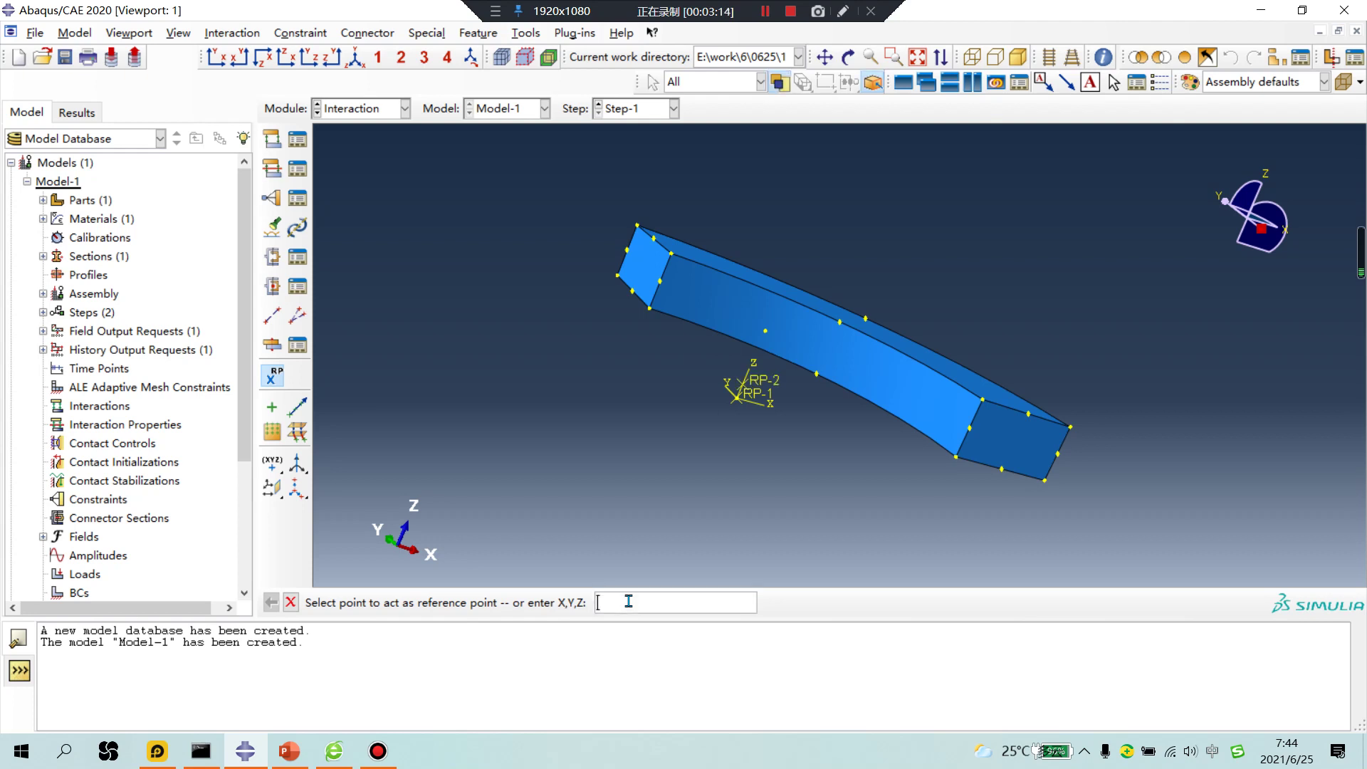
pyautogui.scroll(3, 773, 395)
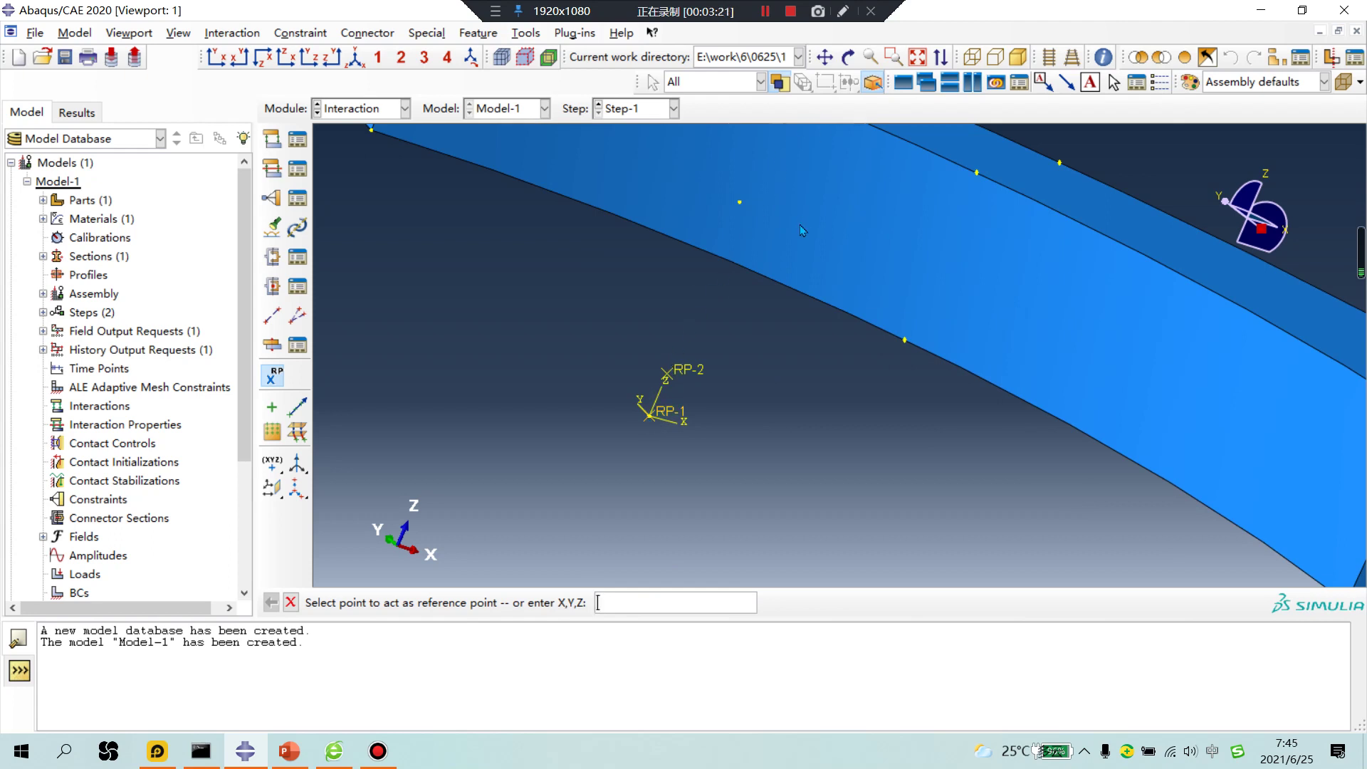
pyautogui.scroll(4, 803, 230)
pyautogui.scroll(-2, 638, 258)
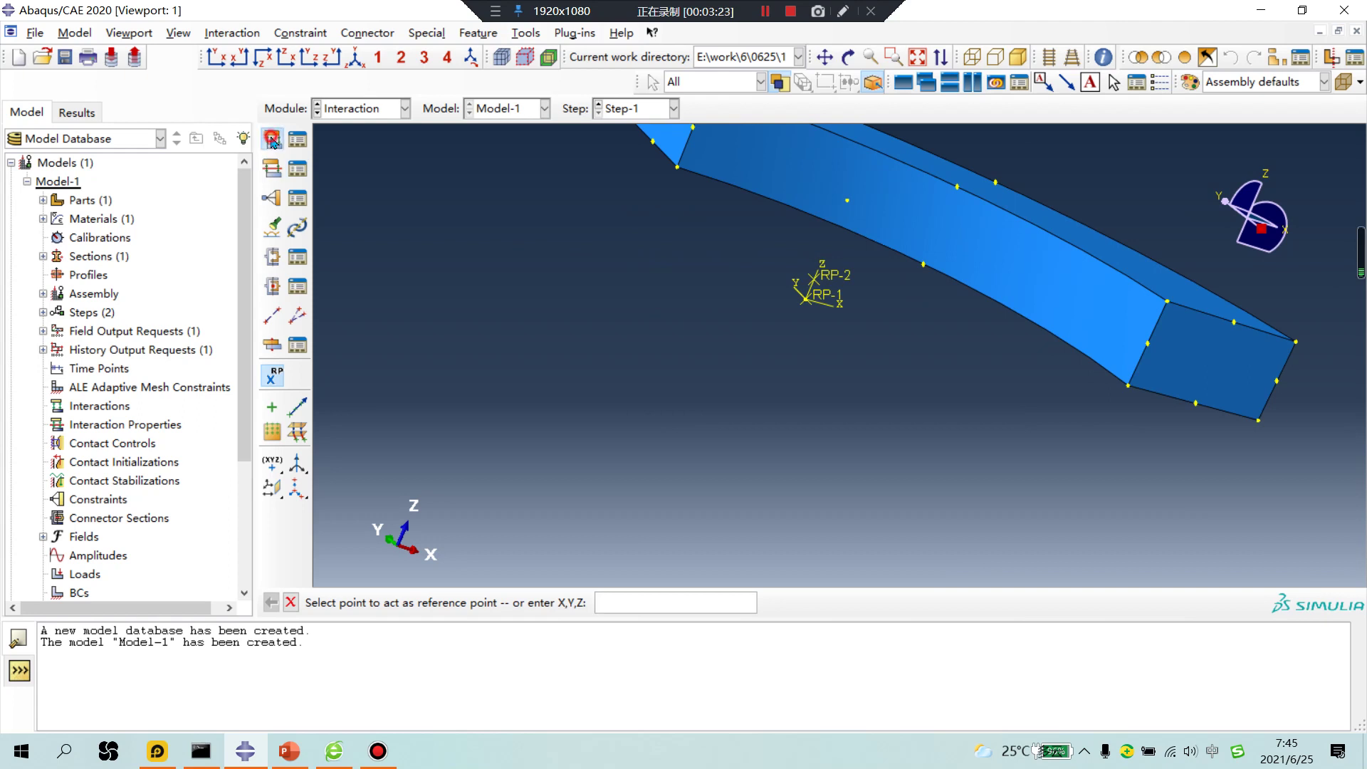
# Start a Cyclic symmetry (Standard) interaction in the Initial step, using the ring's end face on the X-axis side as the master surface
pyautogui.click(272, 138)
pyautogui.click(101, 204)
pyautogui.click(72, 222)
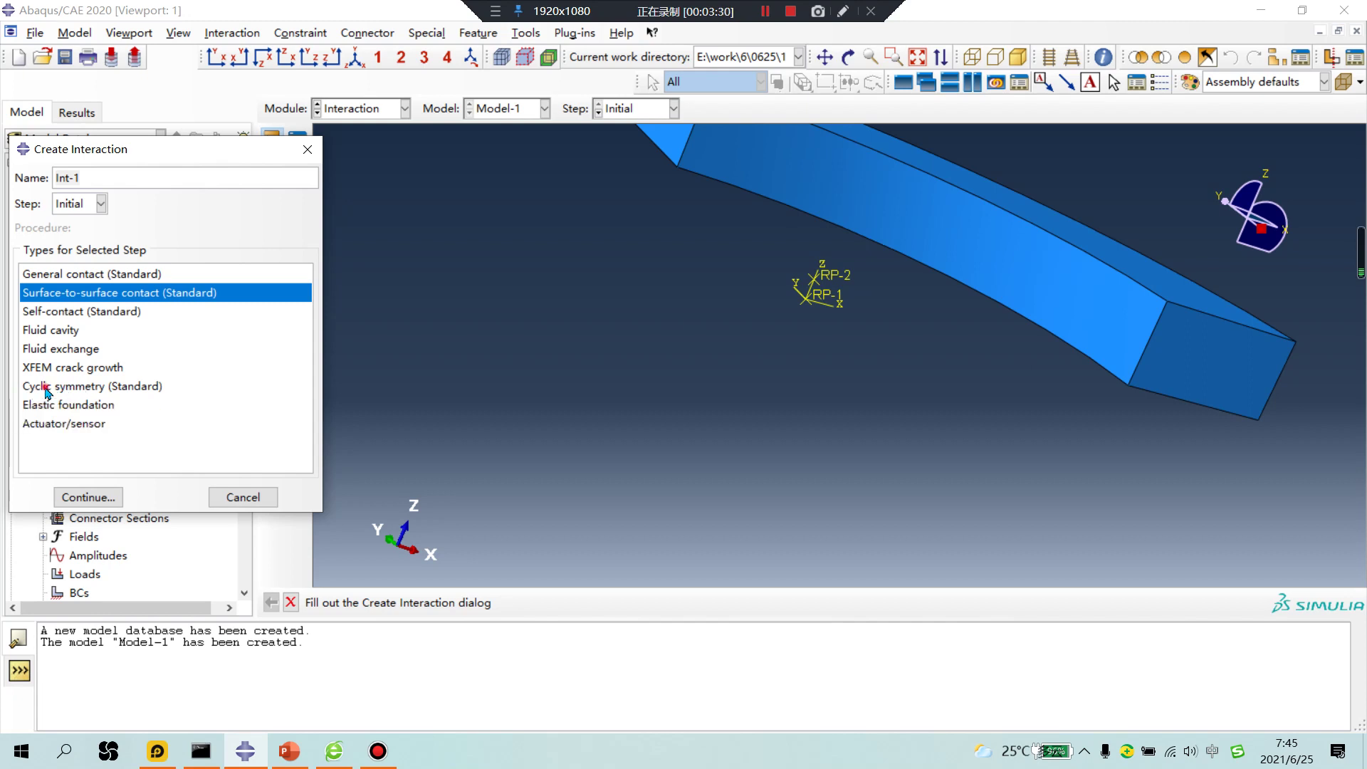
pyautogui.click(46, 388)
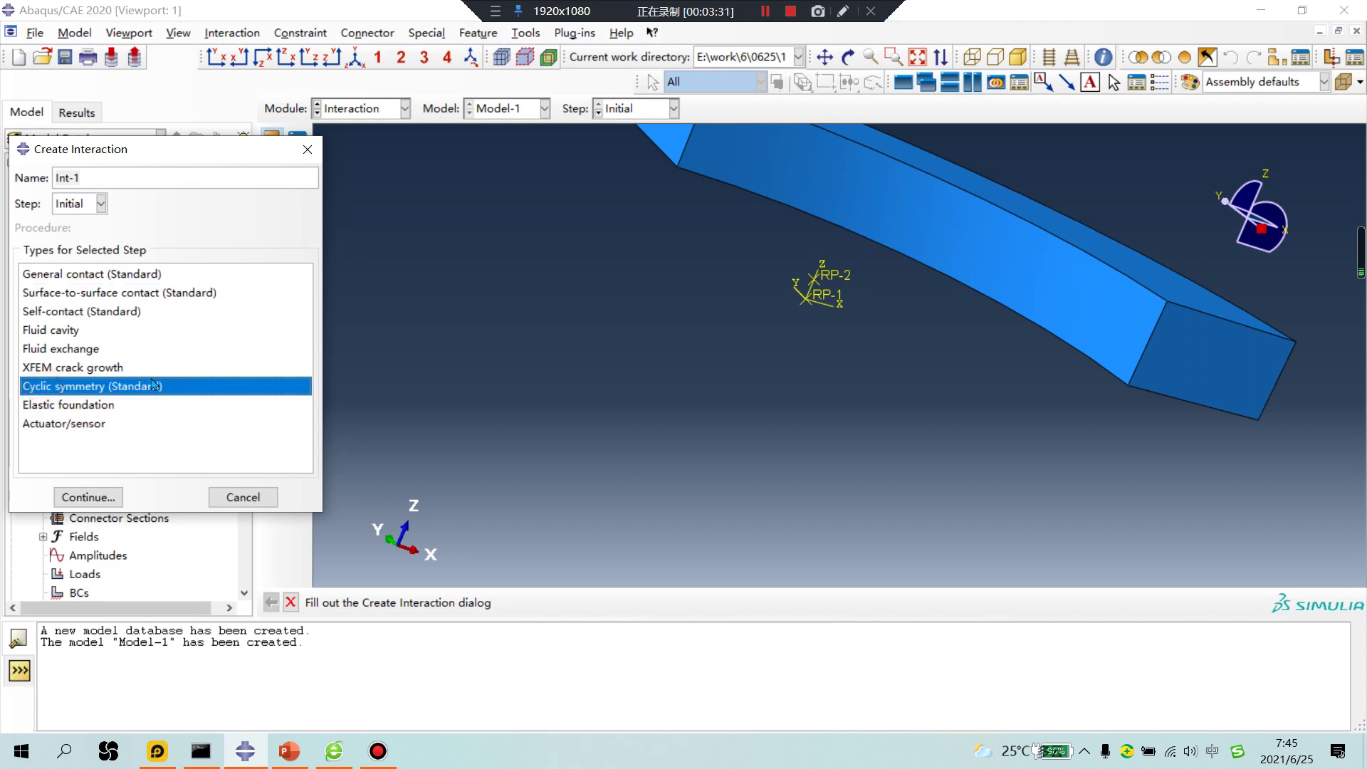
pyautogui.click(101, 501)
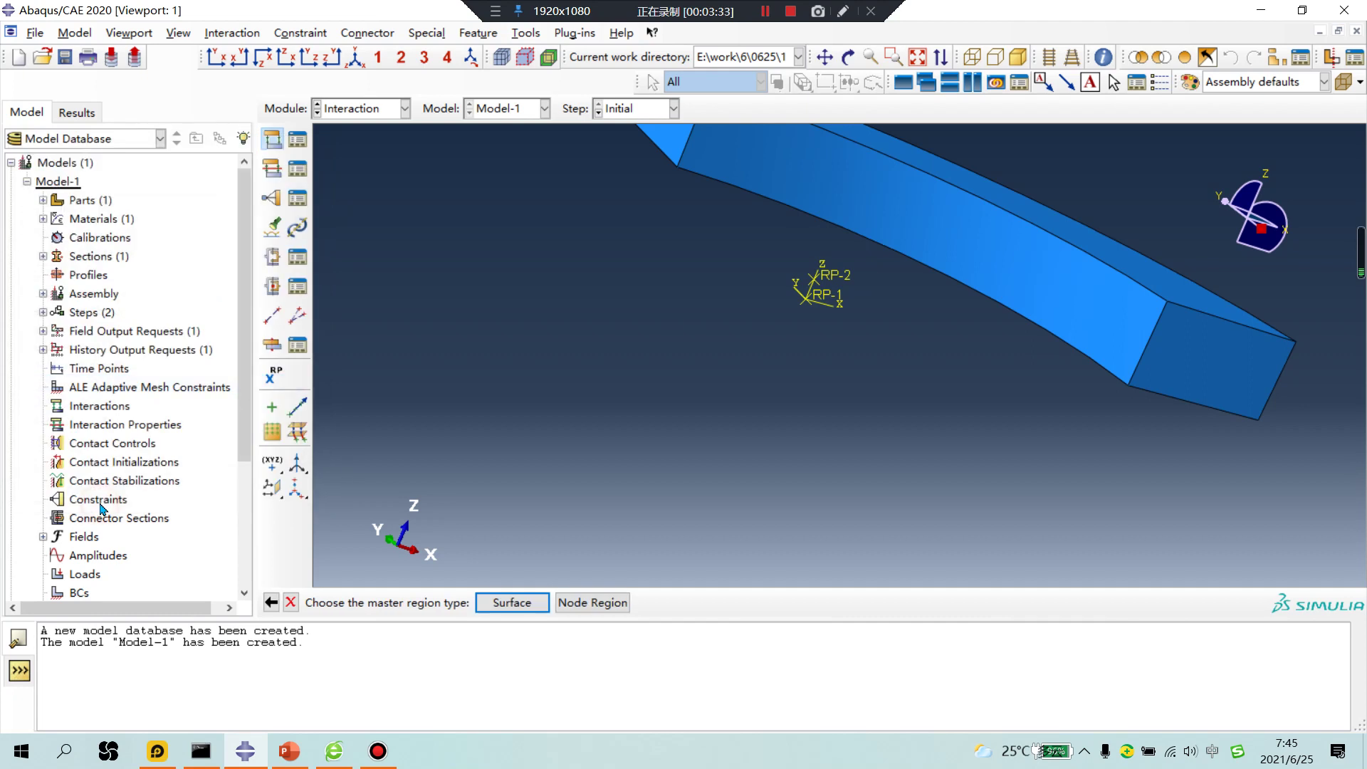
pyautogui.click(502, 603)
pyautogui.click(1204, 367)
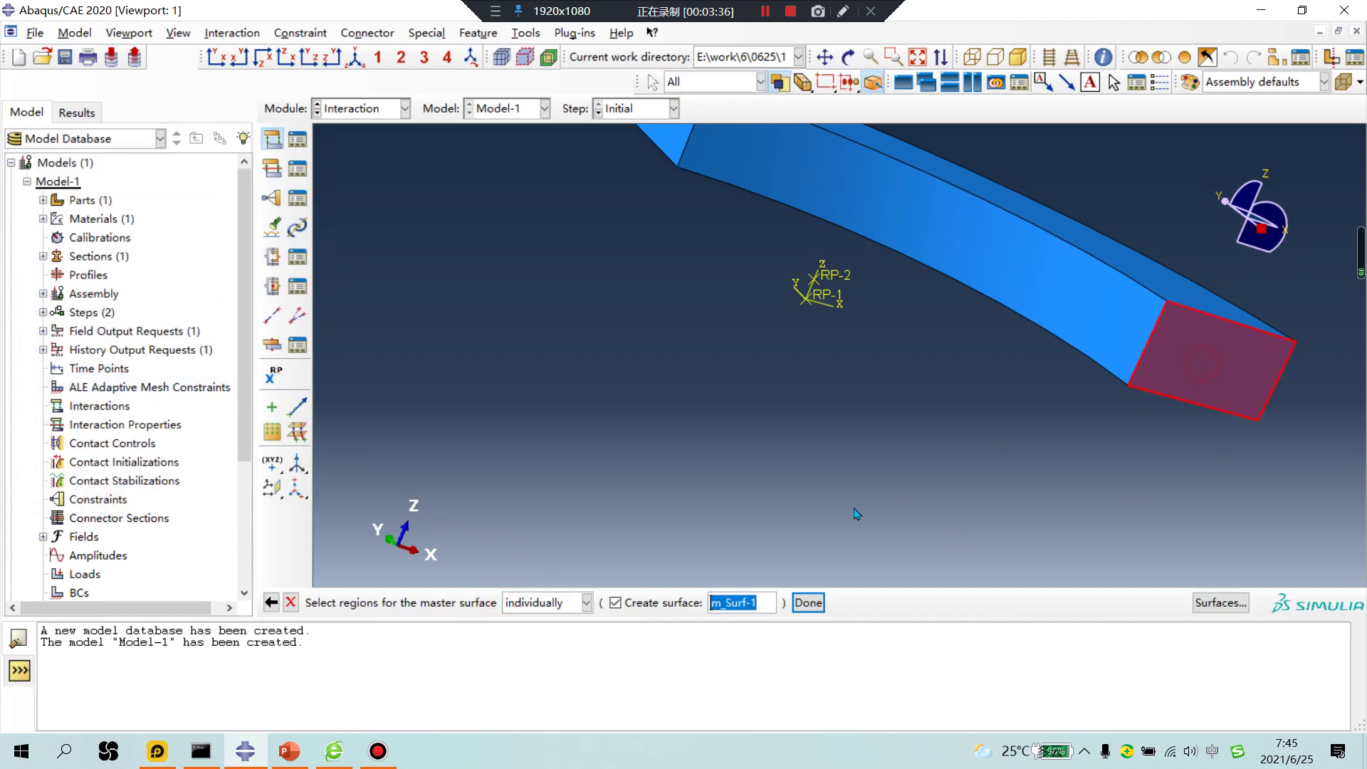
pyautogui.click(809, 602)
# Assign the ring's opposite end face as the slave surface and define the symmetry axis from RP-1 to RP-2
pyautogui.scroll(3, 799, 565)
pyautogui.click(485, 604)
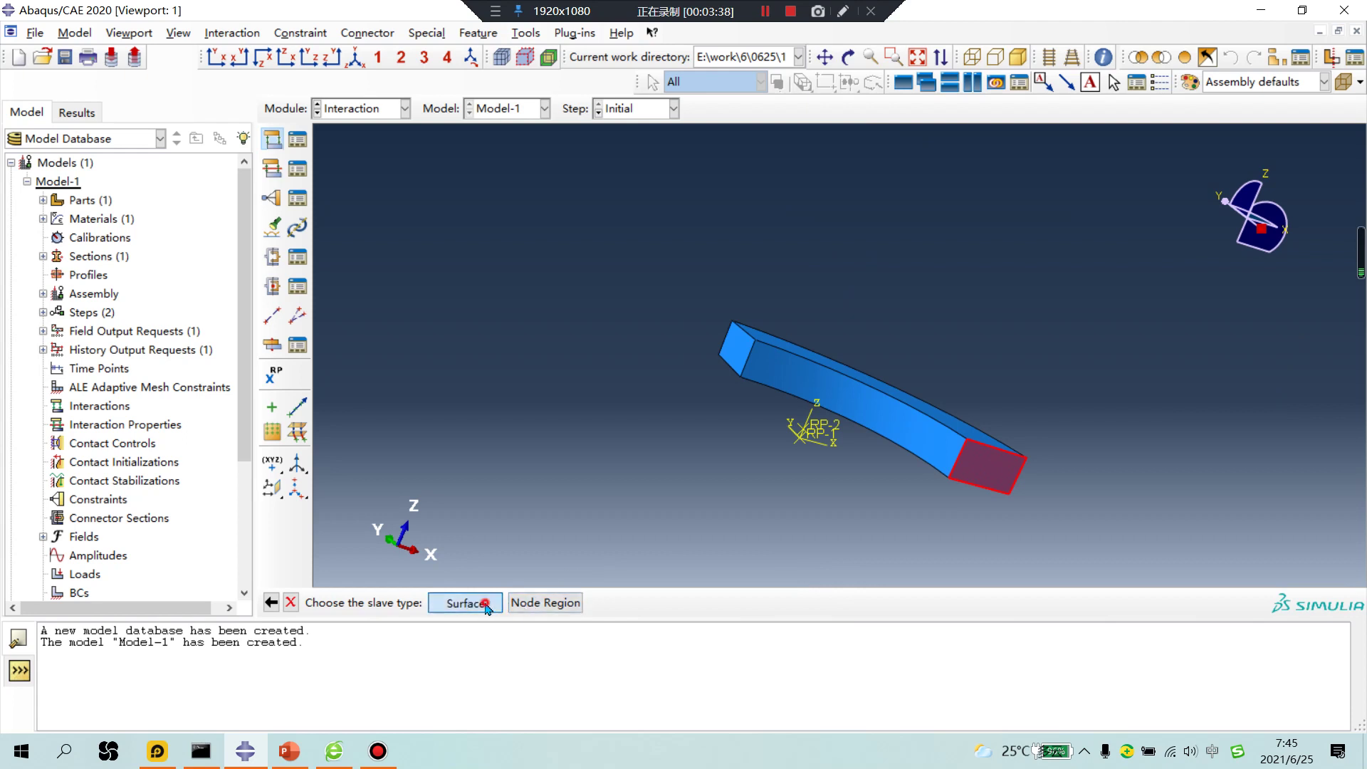
pyautogui.click(728, 349)
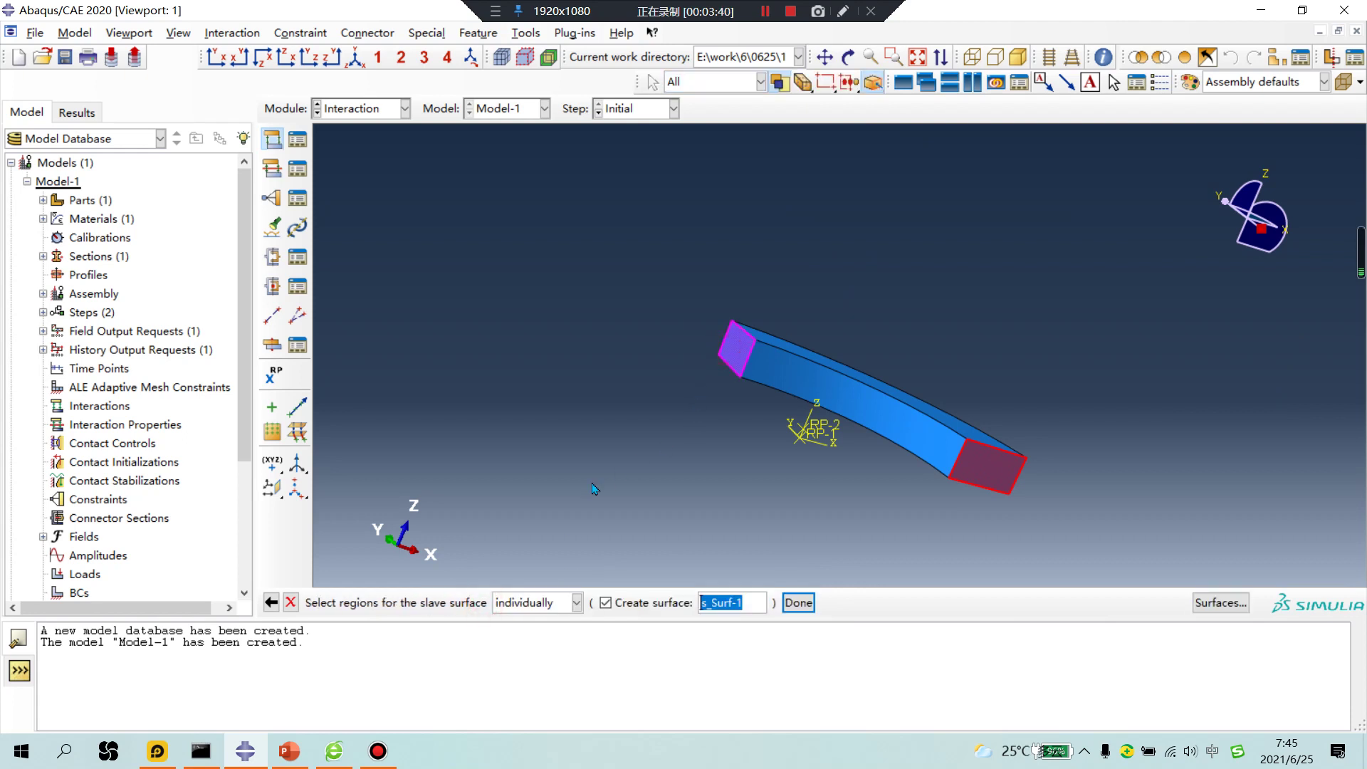
pyautogui.click(794, 602)
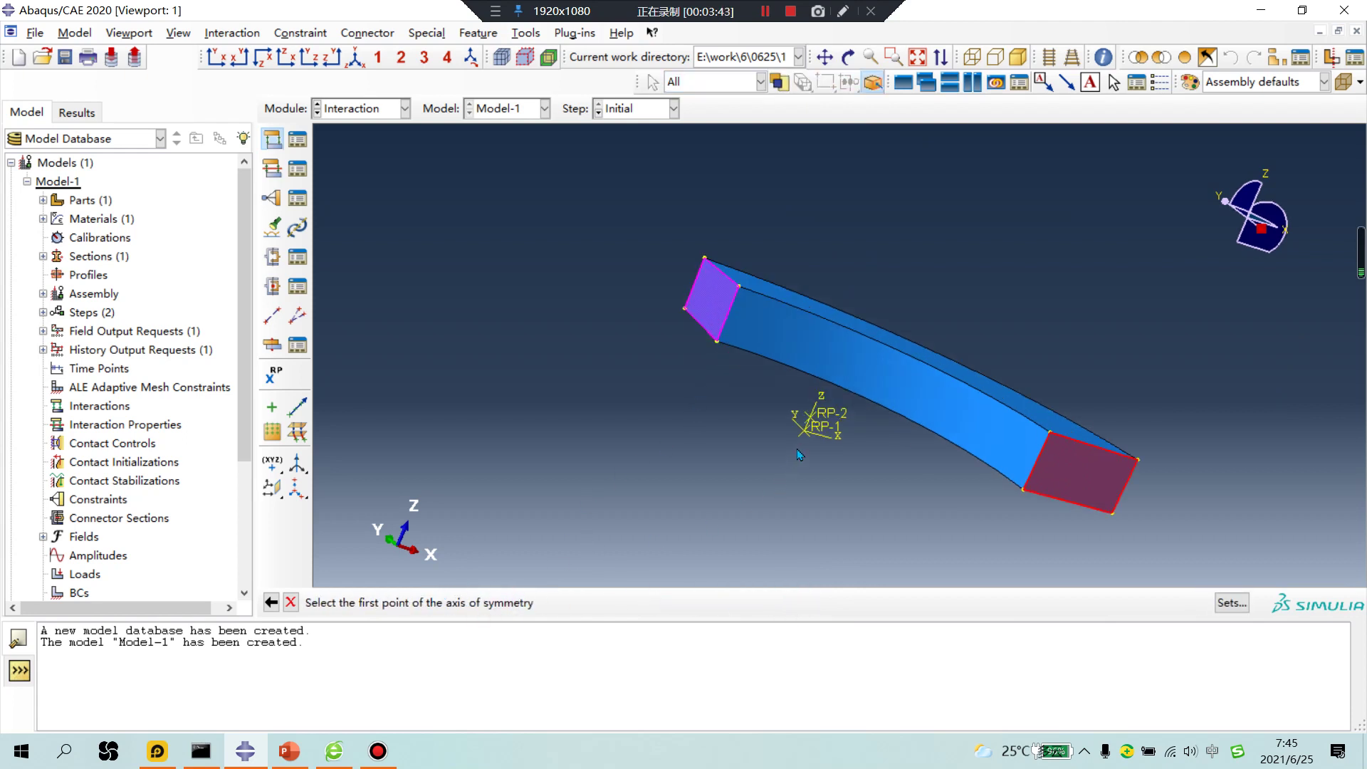
pyautogui.scroll(-3, 797, 440)
pyautogui.click(820, 407)
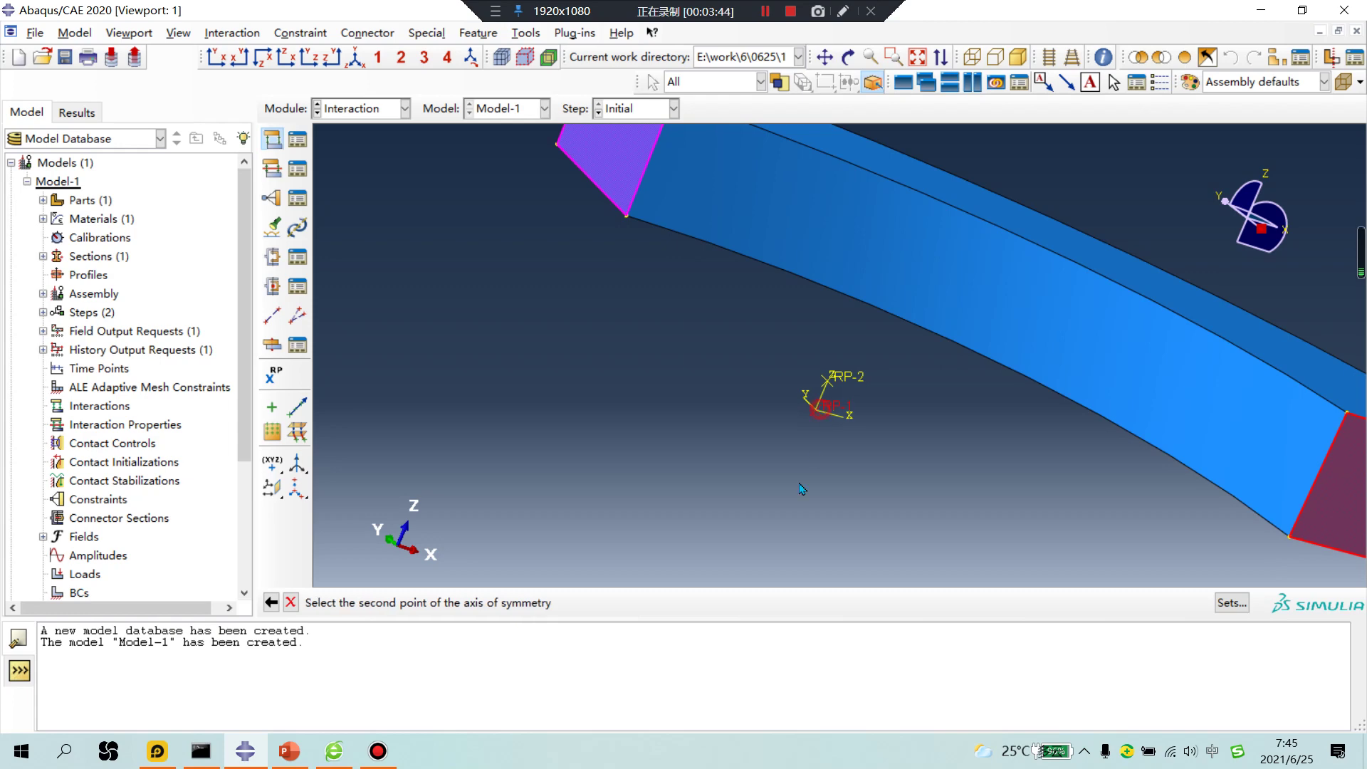
pyautogui.click(842, 381)
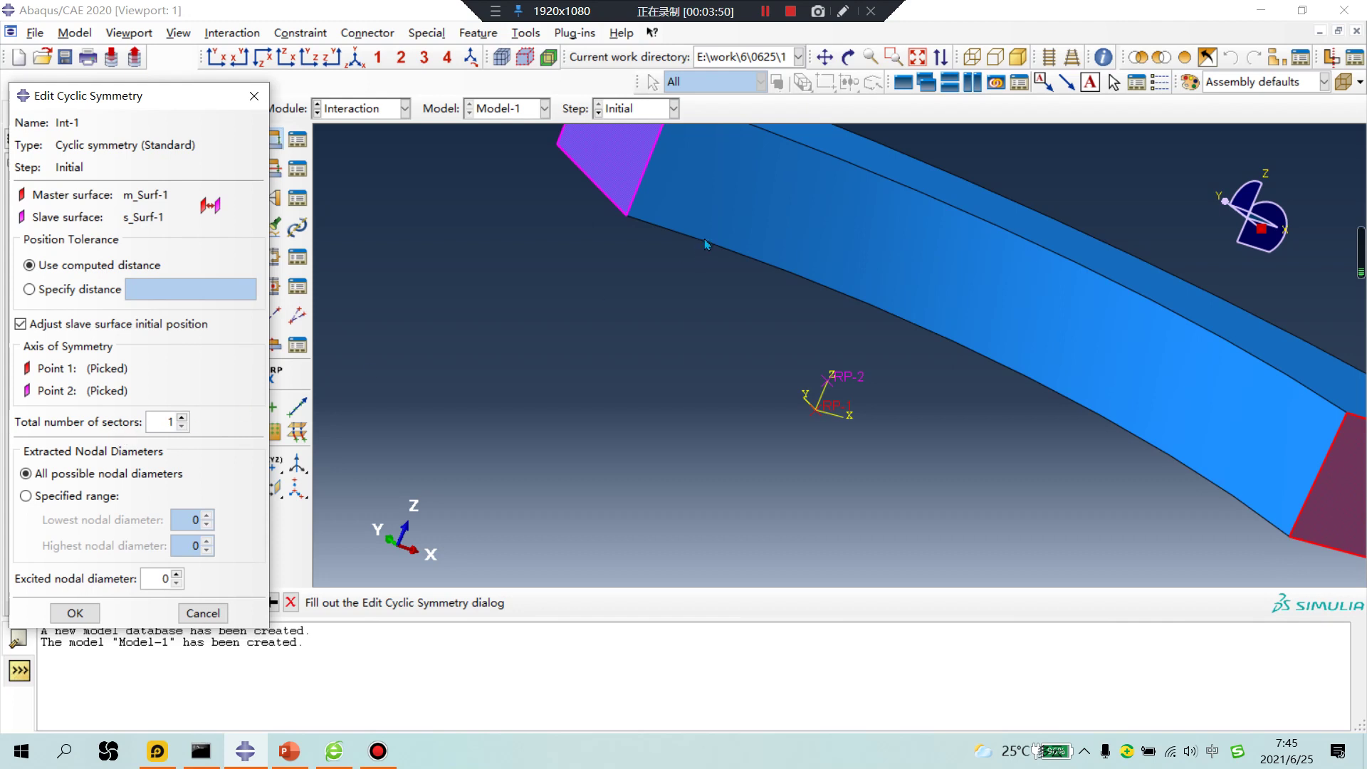
# Set the cyclic symmetry's total number of sectors to 4 and create the interaction
pyautogui.scroll(-3, 704, 245)
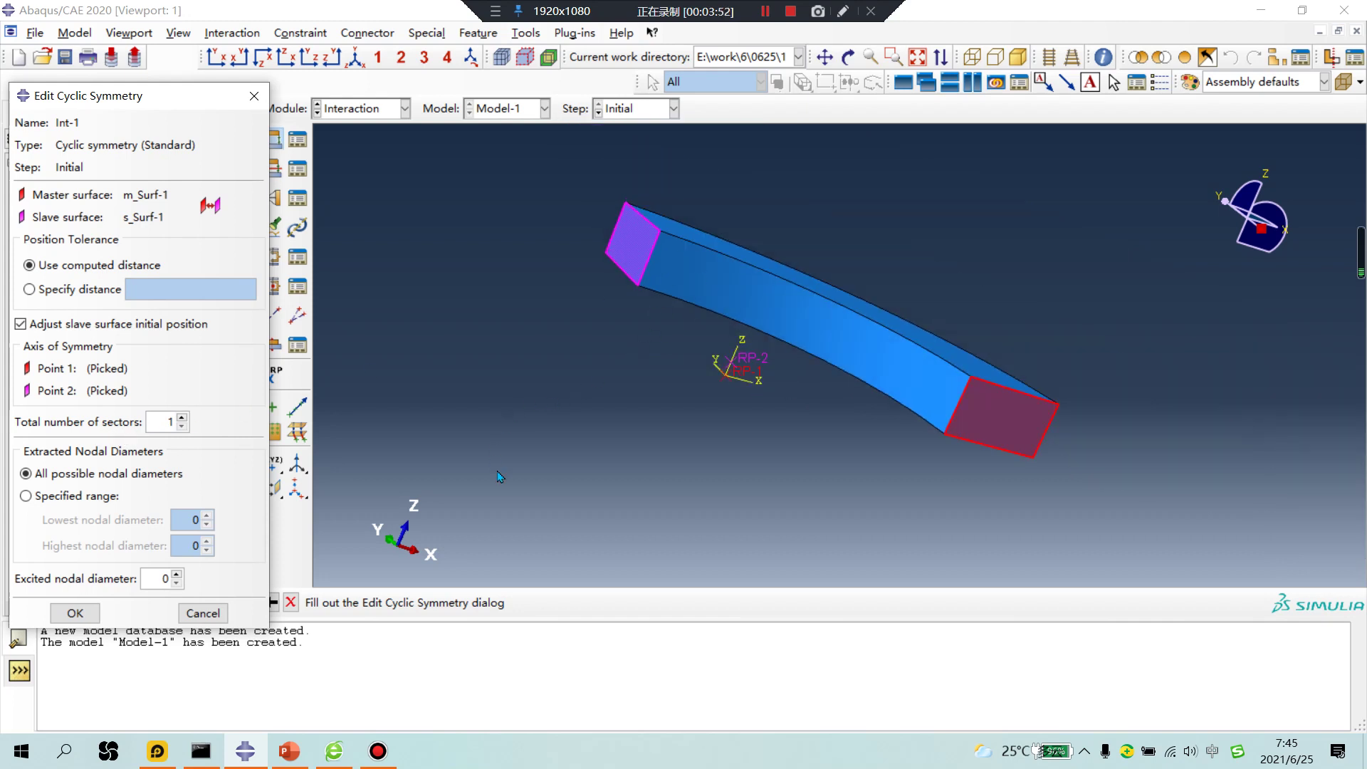
pyautogui.click(182, 418)
pyautogui.click(182, 418)
pyautogui.click(182, 418)
pyautogui.click(82, 612)
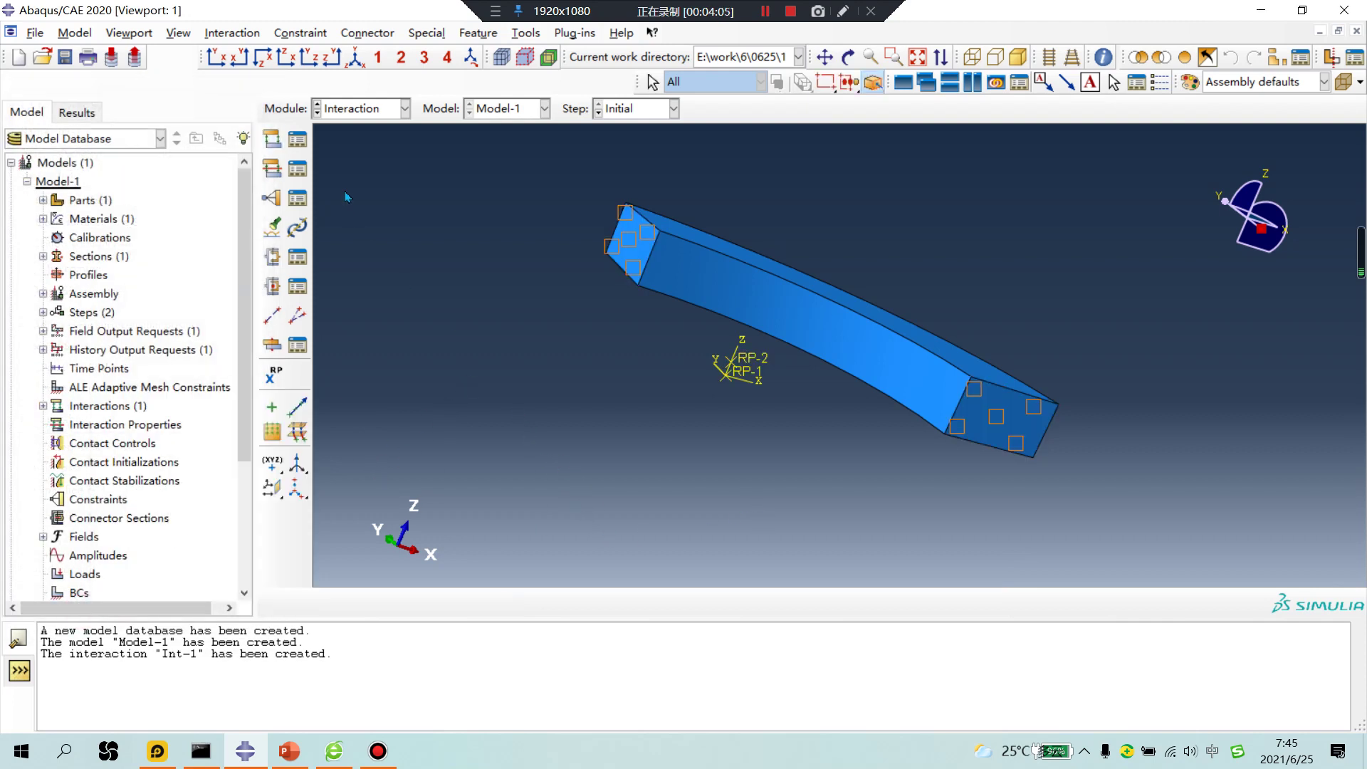
# In the Mesh module, set the part's mesh controls to Hex elements with the Sweep technique and the Medial axis algorithm
pyautogui.click(354, 115)
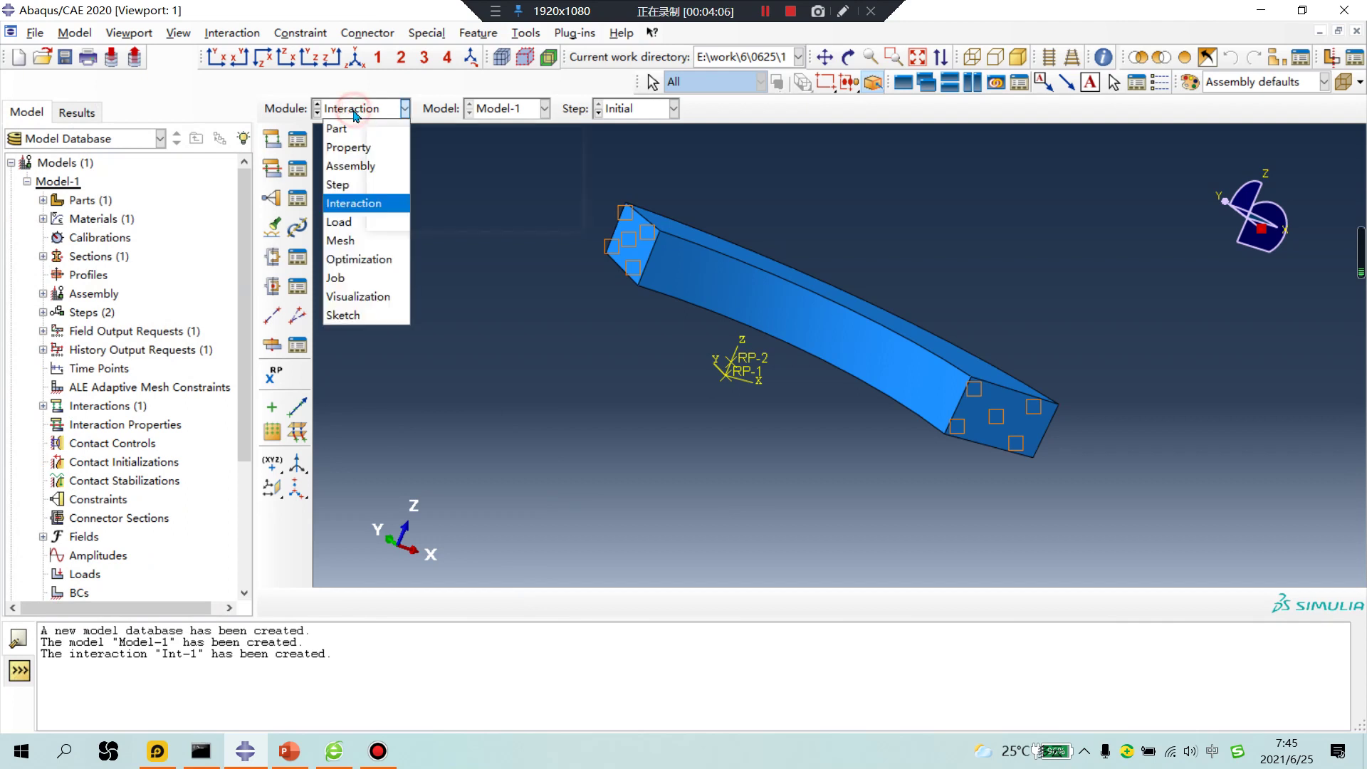
pyautogui.click(342, 237)
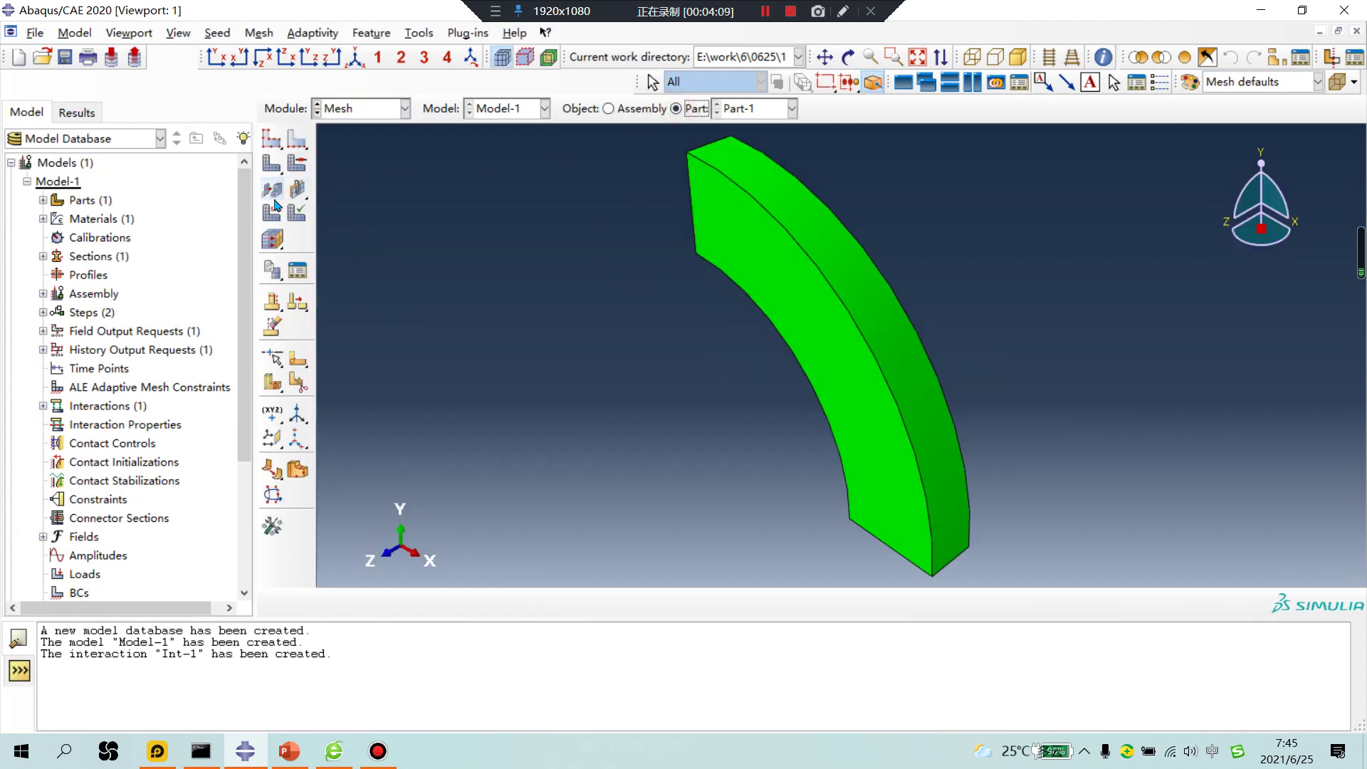
pyautogui.click(297, 163)
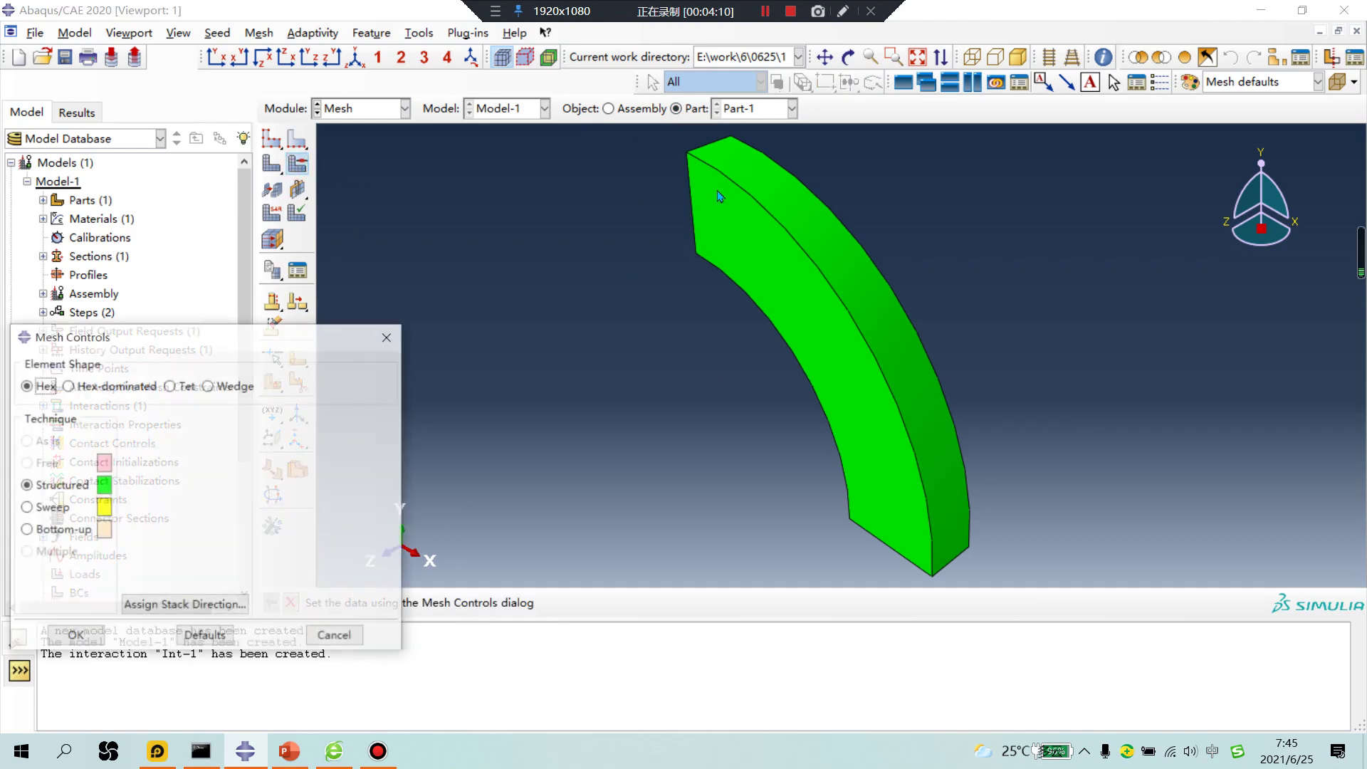
pyautogui.click(26, 508)
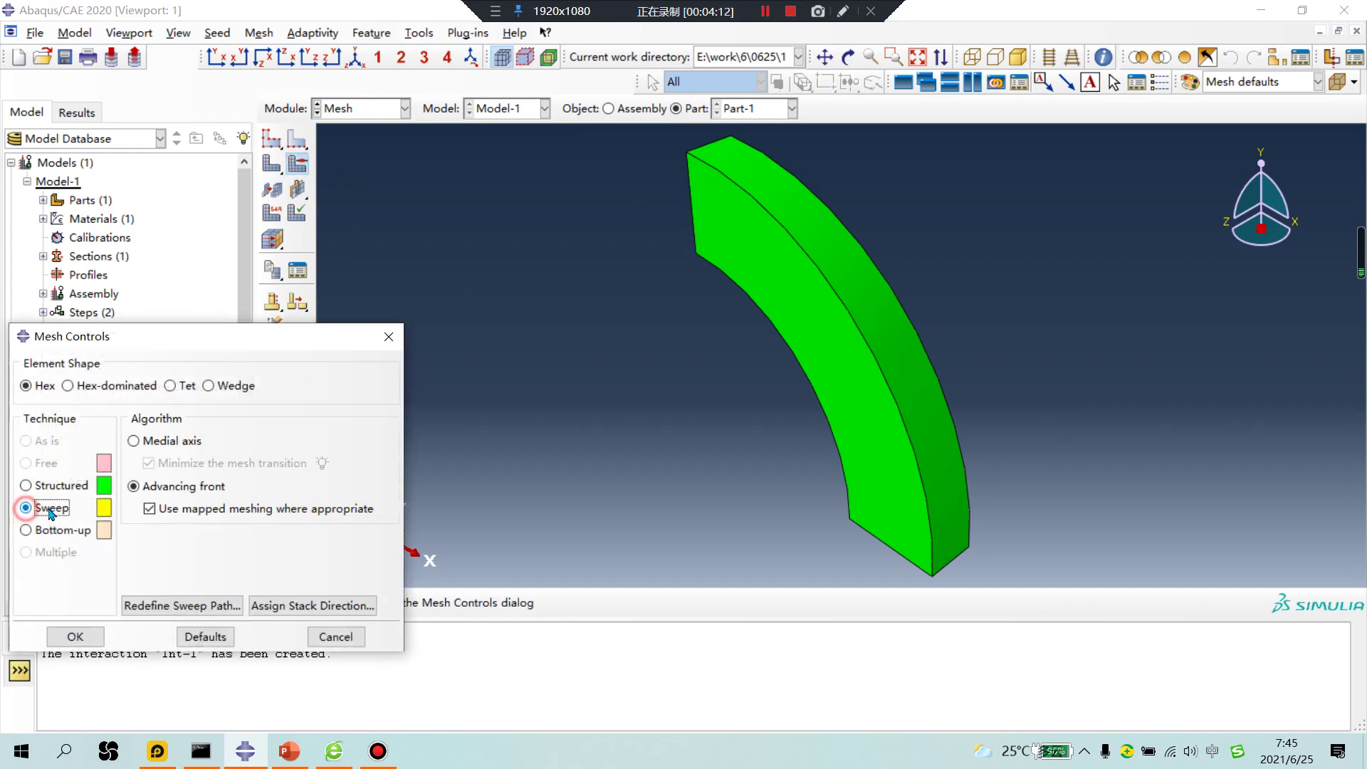
pyautogui.click(134, 441)
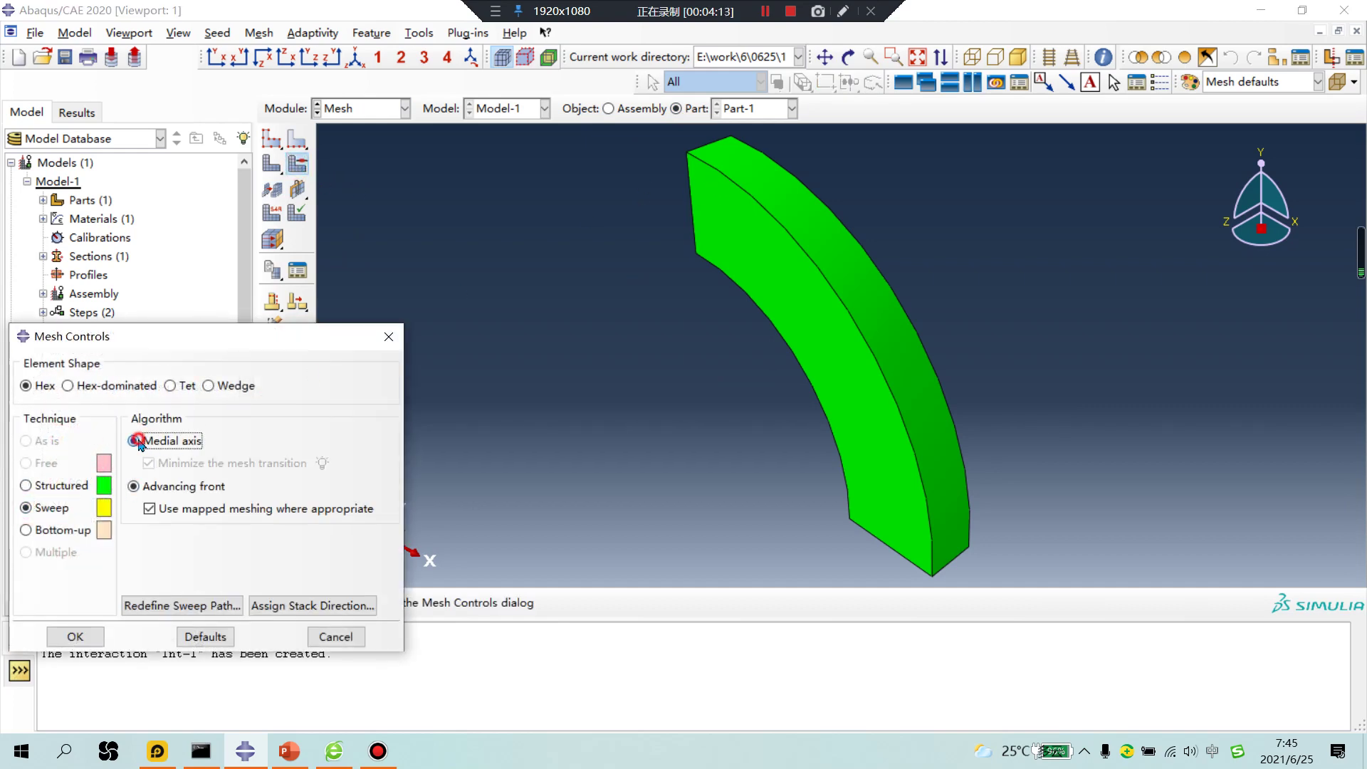
pyautogui.click(71, 637)
# Seed the part with an approximate global size of 2 and generate its mesh
pyautogui.click(273, 152)
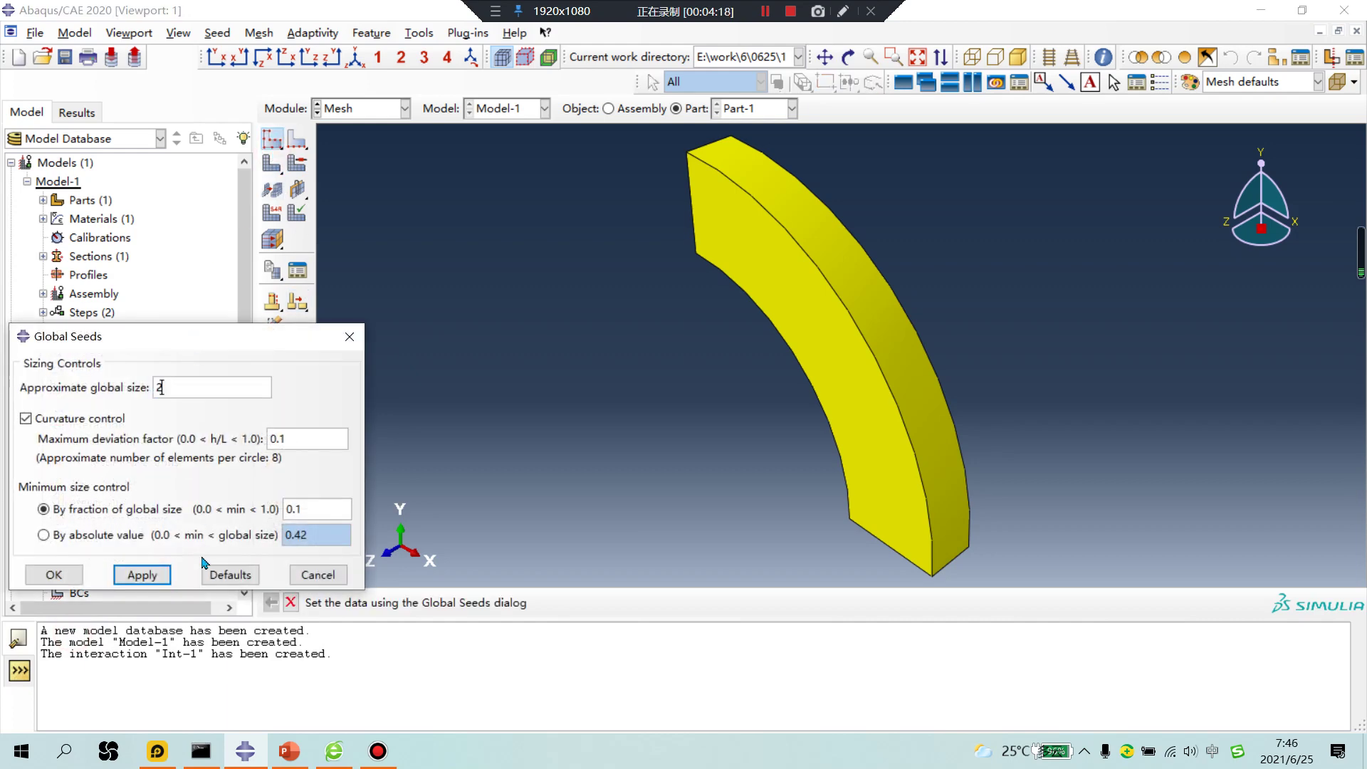
pyautogui.click(142, 575)
pyautogui.click(54, 574)
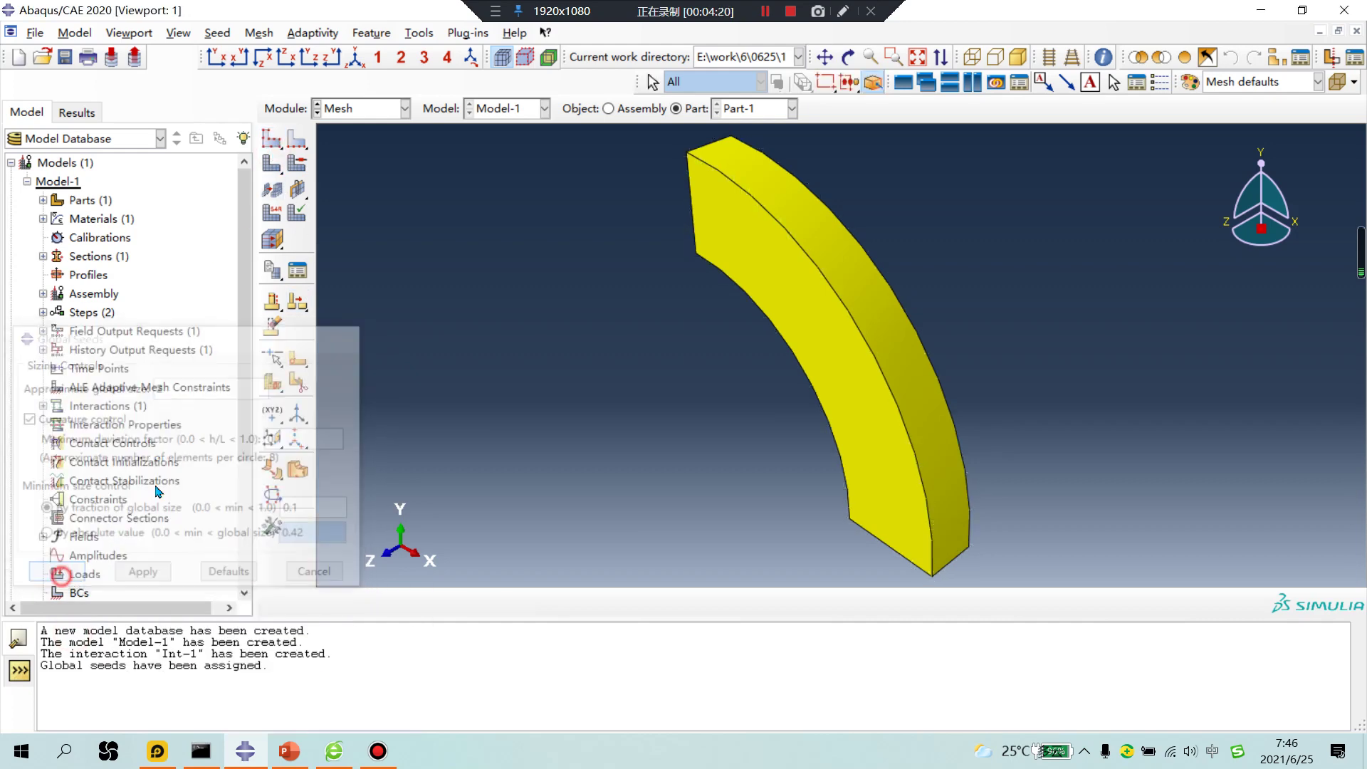
pyautogui.click(269, 189)
pyautogui.click(434, 602)
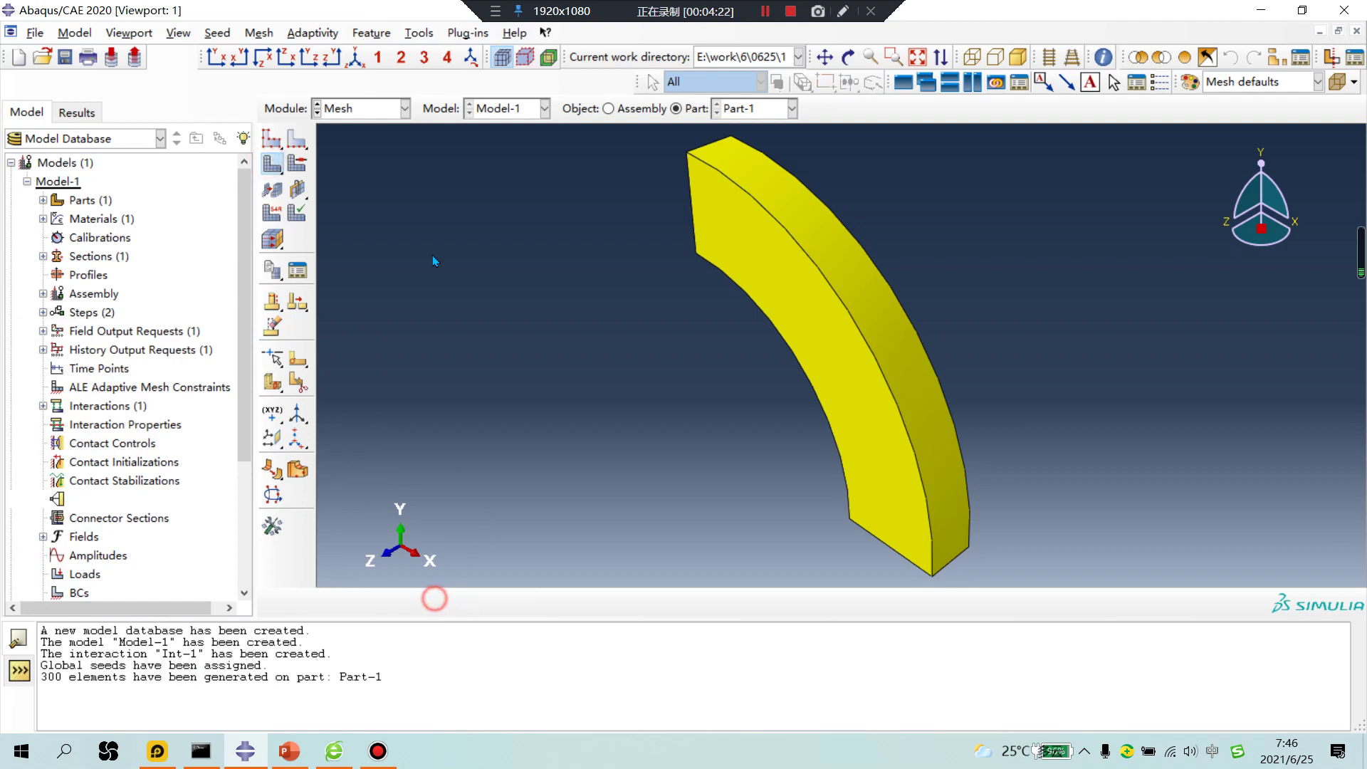
# In the Load module, create an ENCASTRE boundary condition on the ring's inner curved face in the Initial step
pyautogui.click(353, 109)
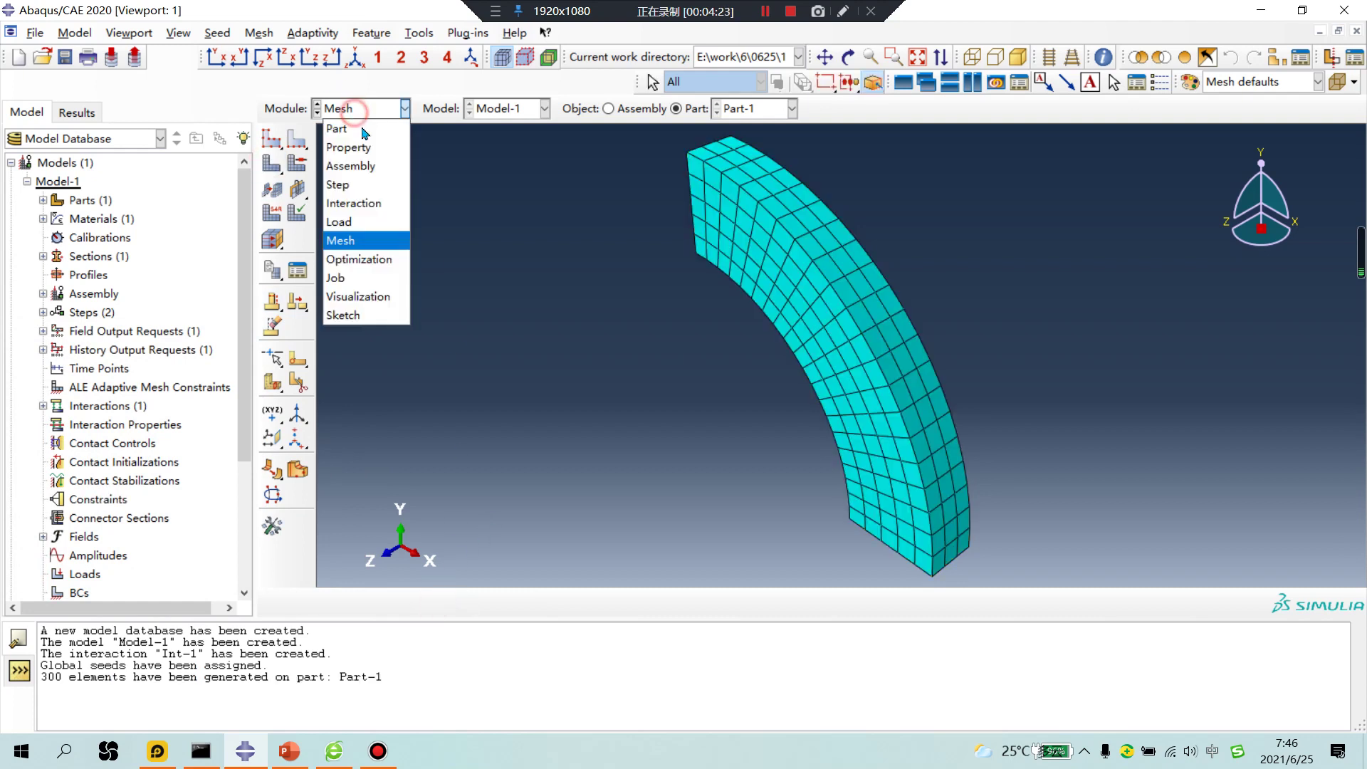
pyautogui.click(360, 223)
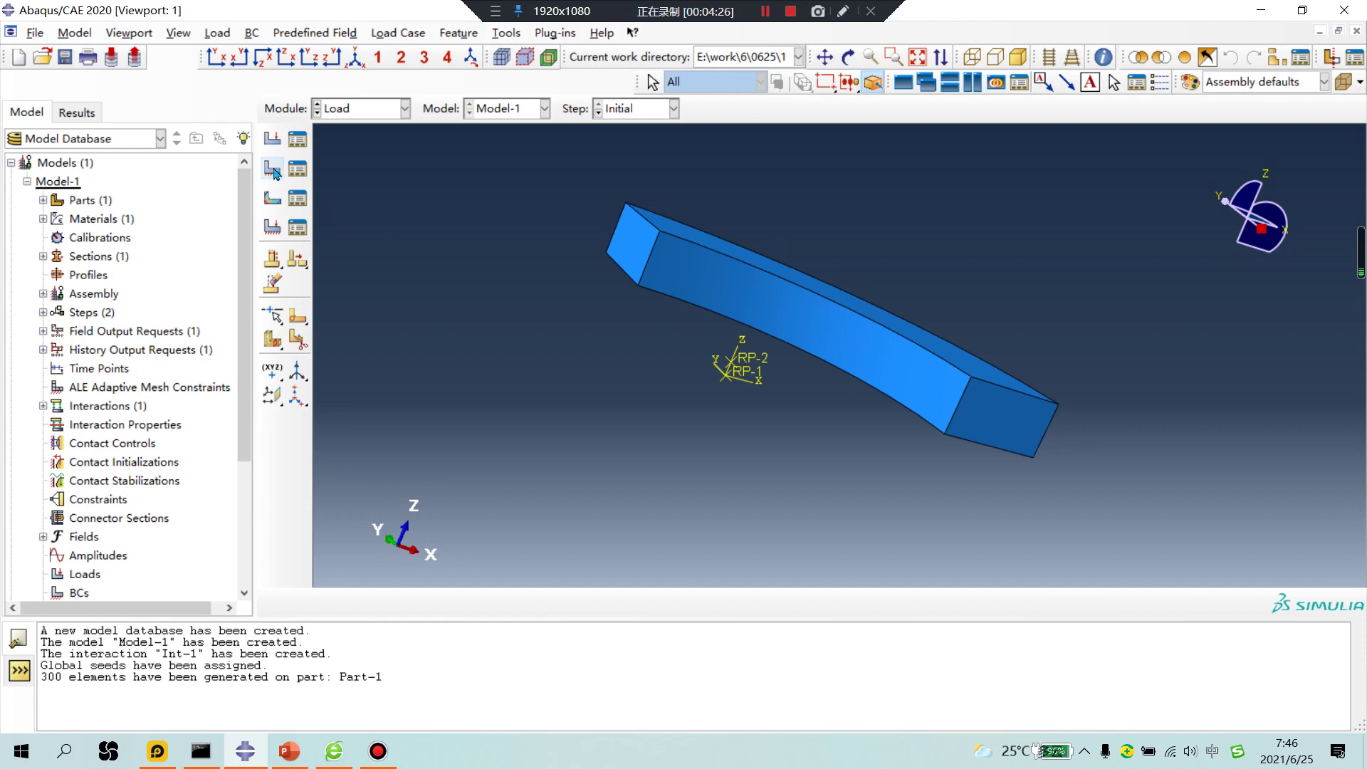
pyautogui.click(272, 168)
pyautogui.click(121, 663)
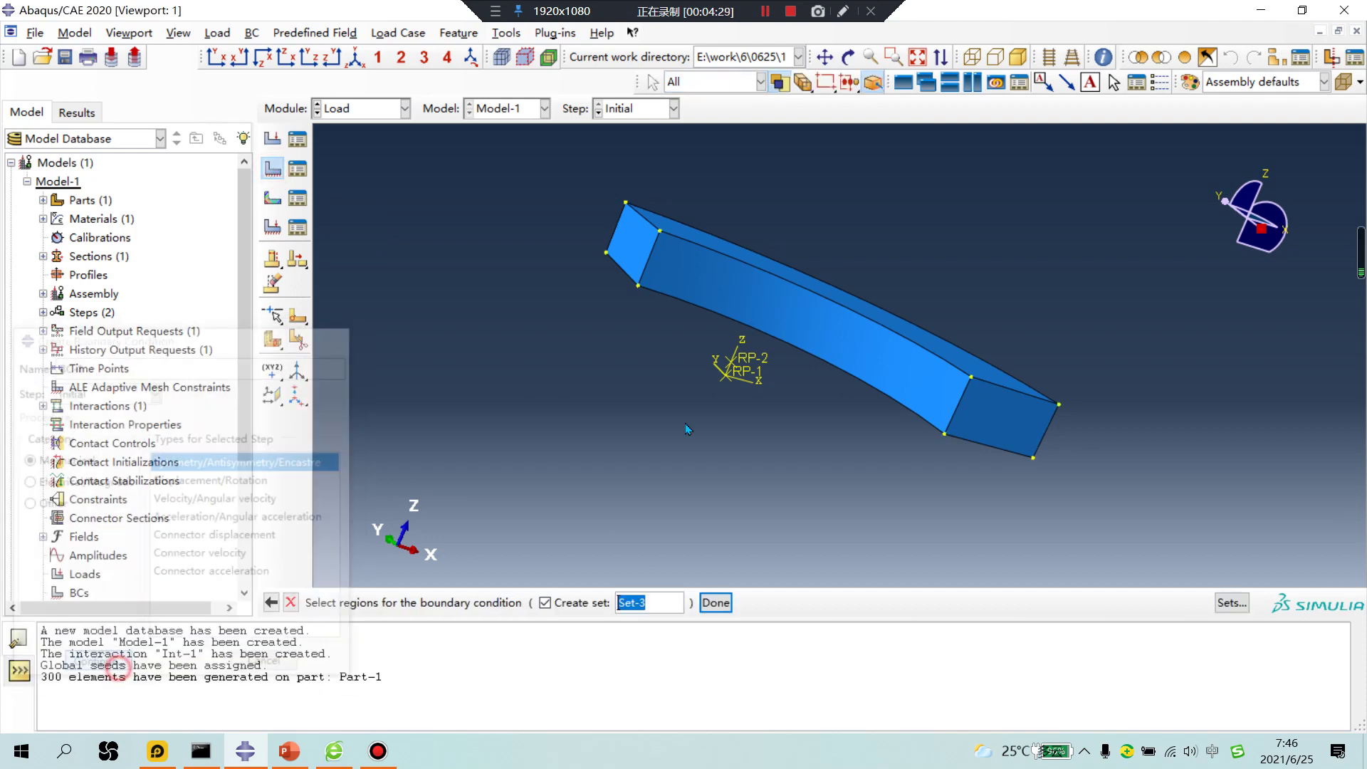
pyautogui.click(775, 302)
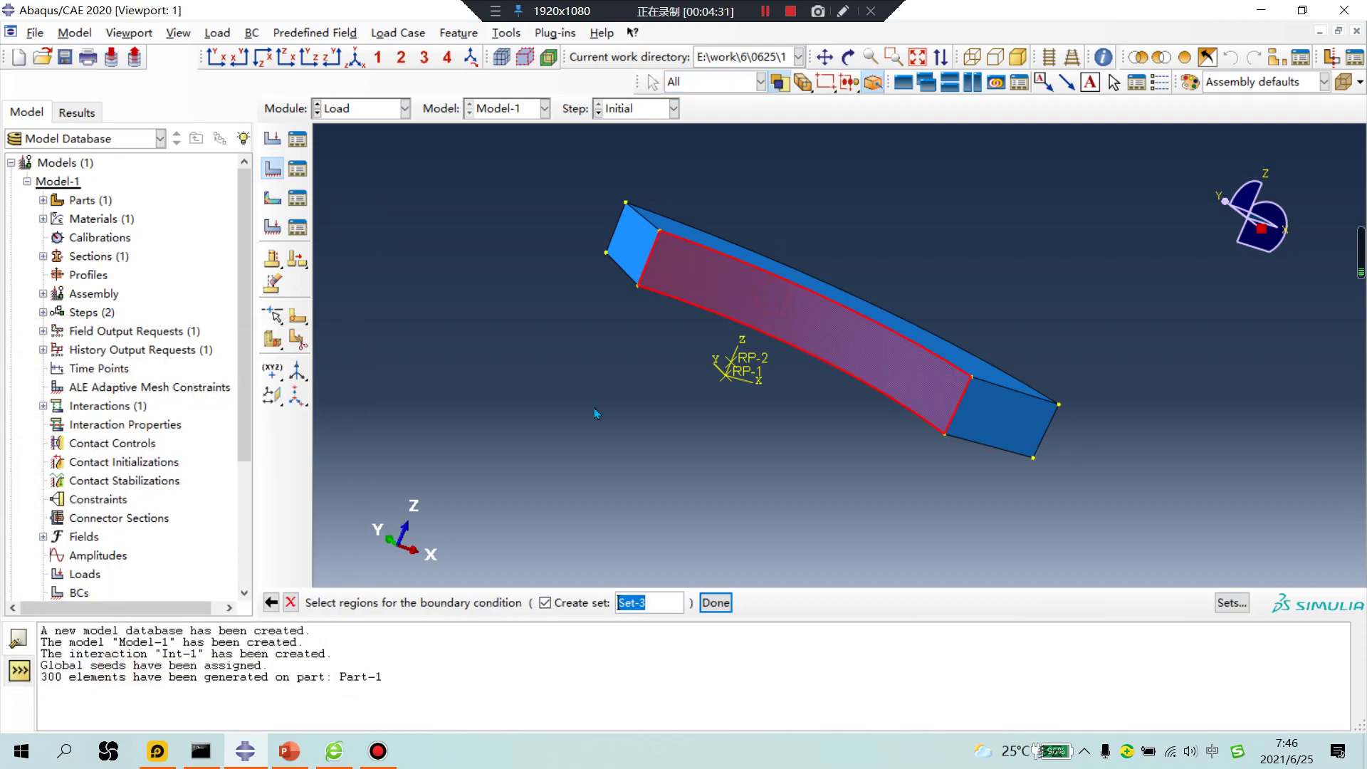
pyautogui.click(715, 602)
pyautogui.click(22, 451)
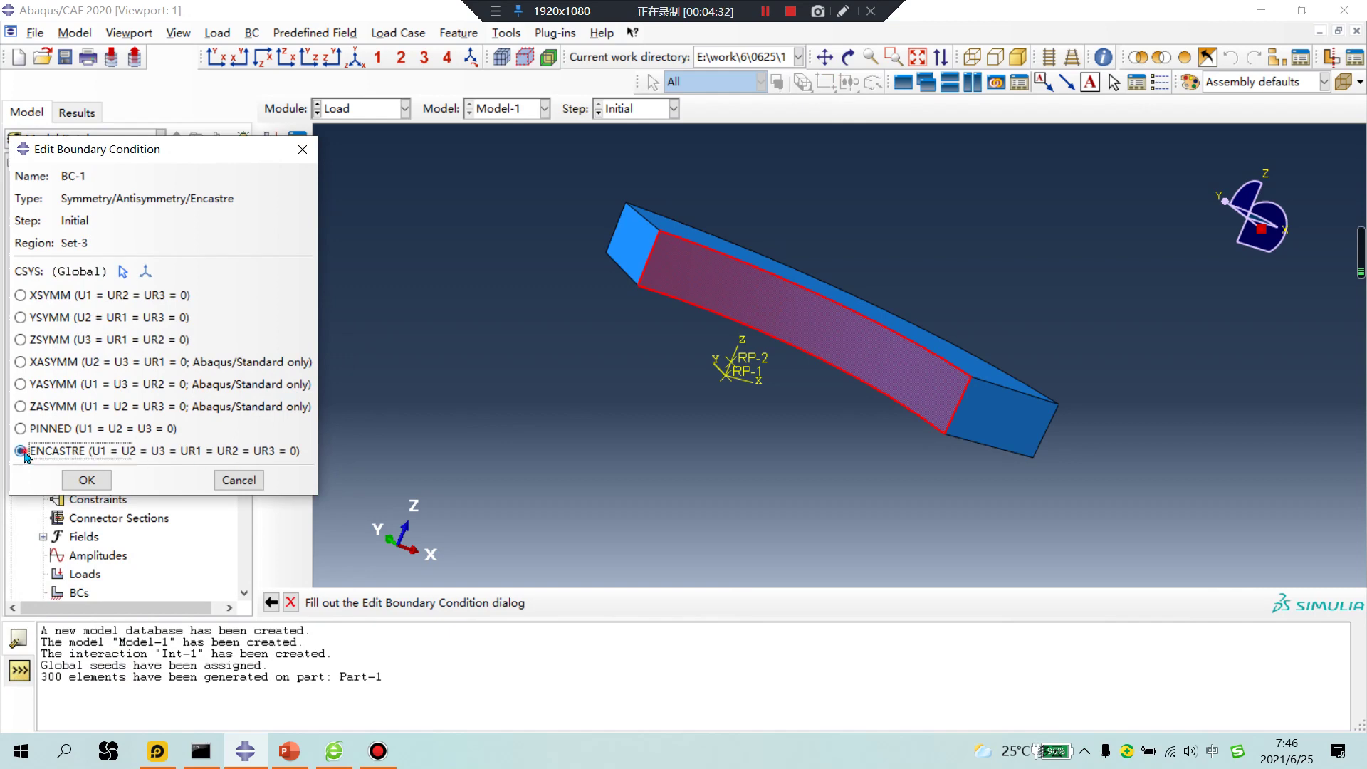
pyautogui.click(87, 479)
# Start a rotational body force load in Step-1 and select the whole ring segment as the loaded body
pyautogui.click(272, 140)
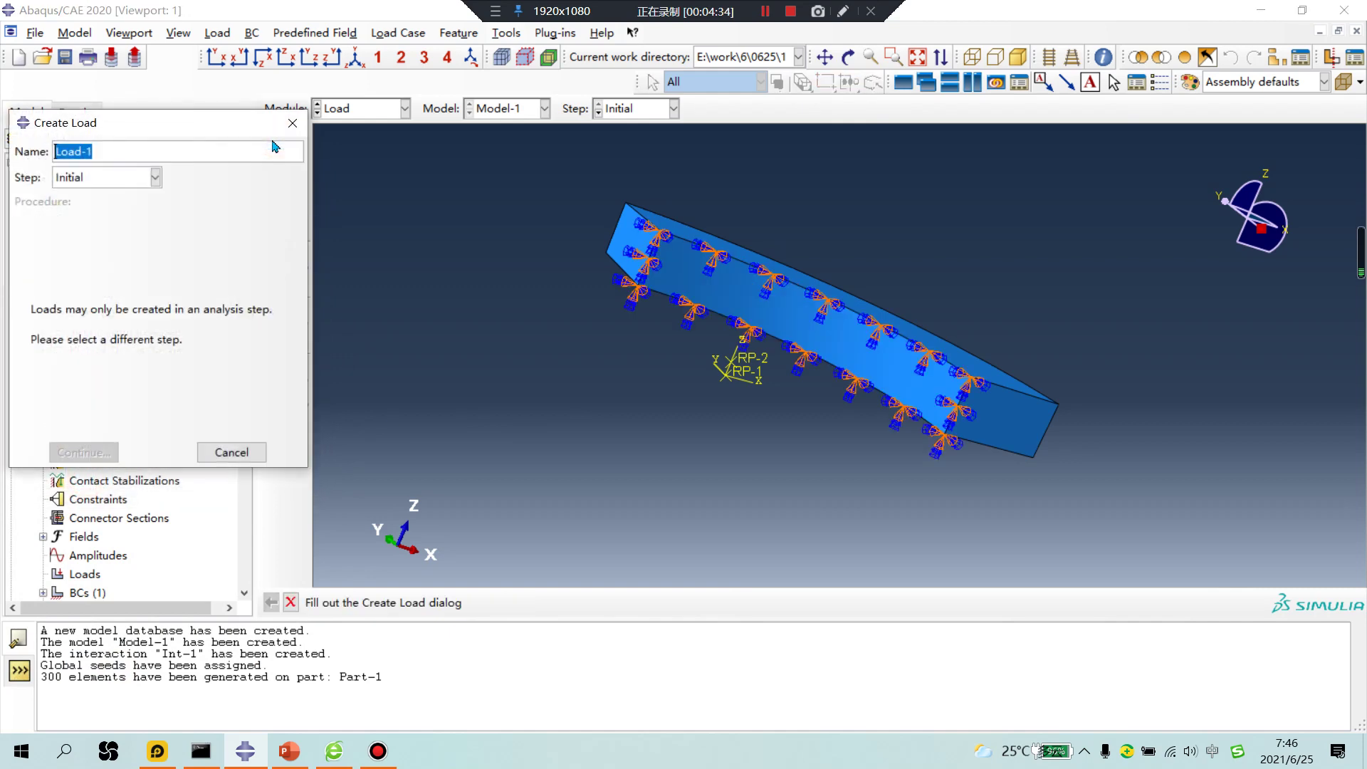
pyautogui.click(125, 183)
pyautogui.click(114, 213)
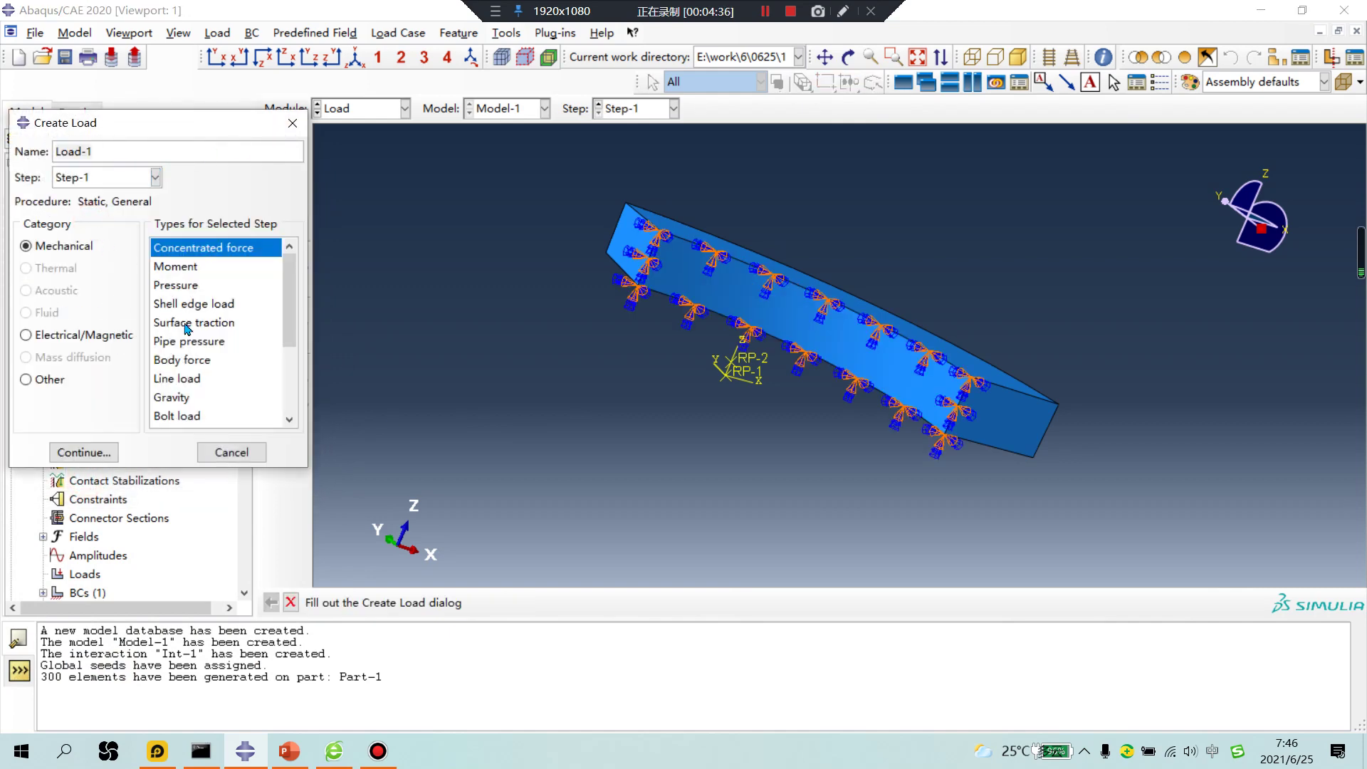
pyautogui.scroll(-3, 226, 363)
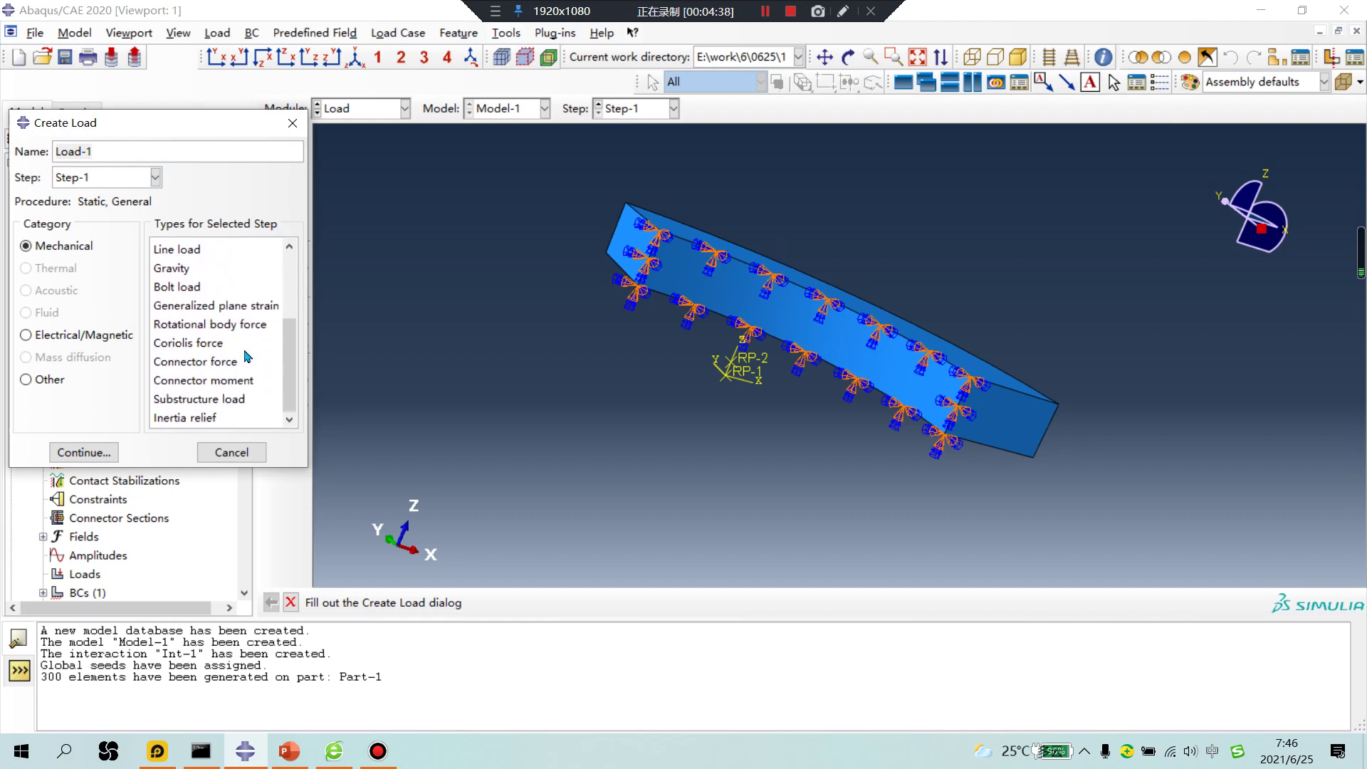
pyautogui.click(215, 326)
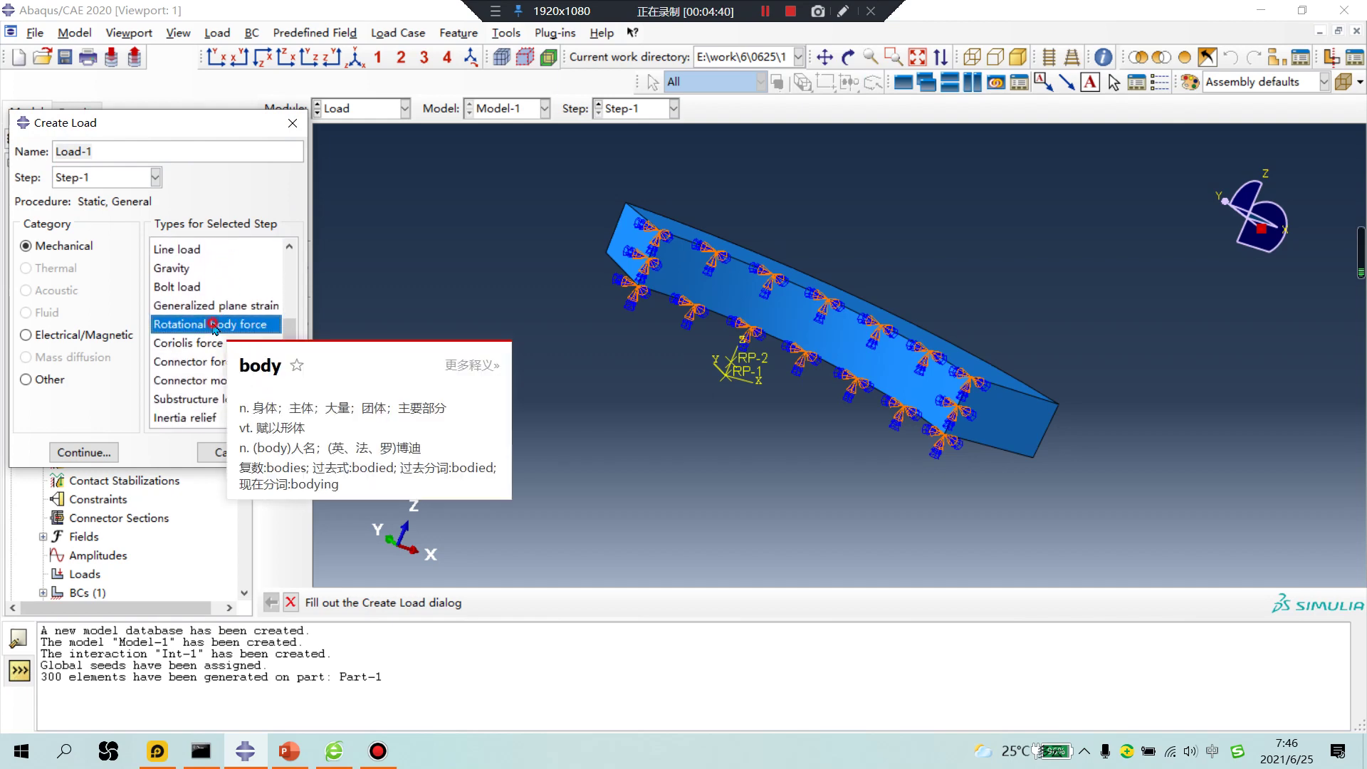
pyautogui.click(102, 454)
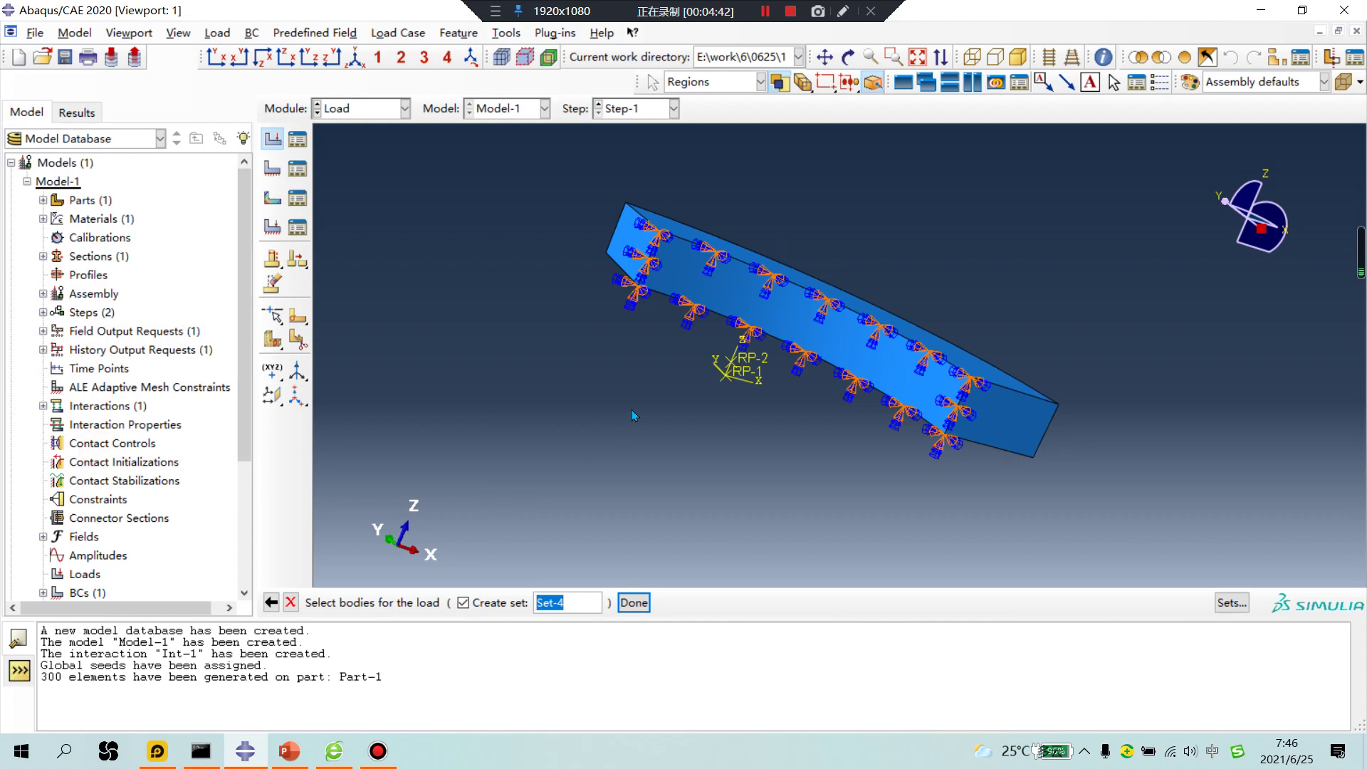
pyautogui.moveTo(1140, 490); pyautogui.dragTo(559, 135)
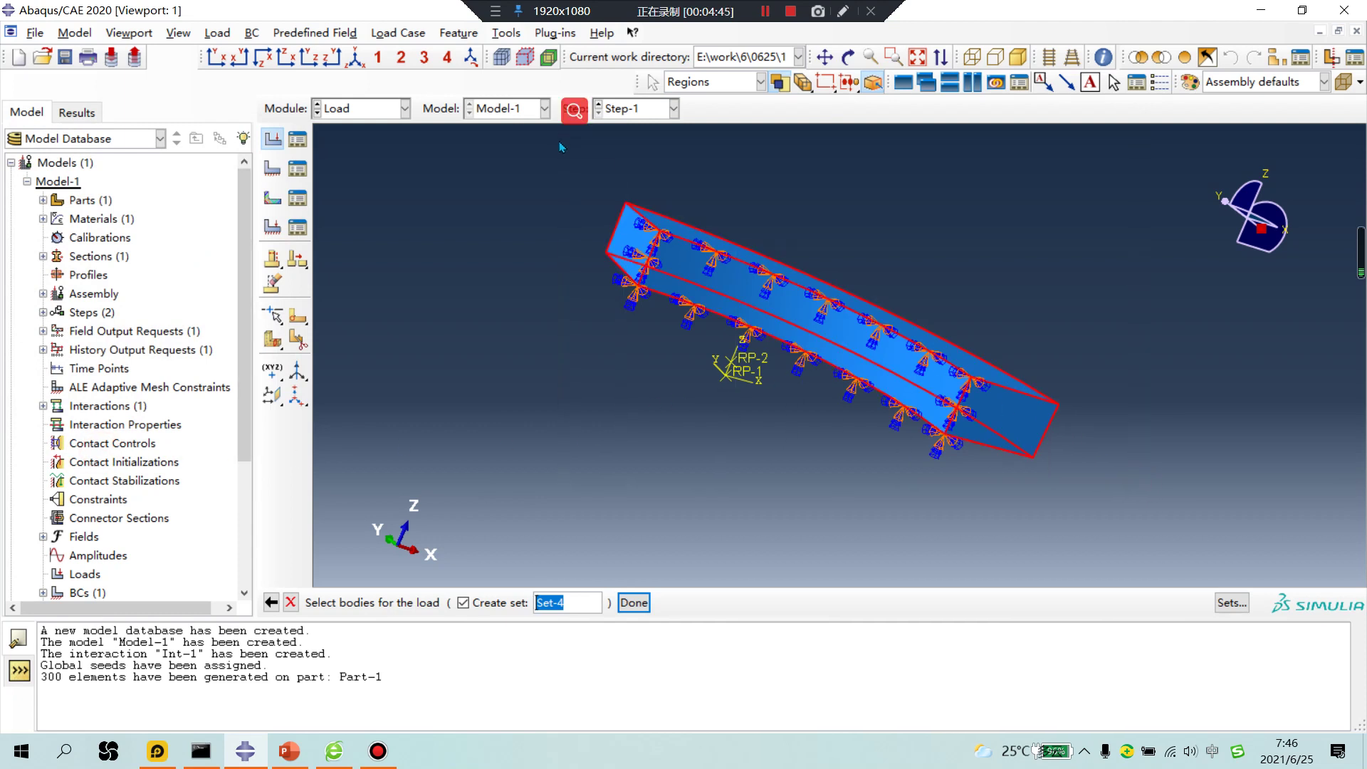
pyautogui.click(633, 602)
# Define the load's axis of rotation from 0,0,0 to 0,0,1 and set the angular velocity to 1000 radians/time
pyautogui.scroll(3, 753, 394)
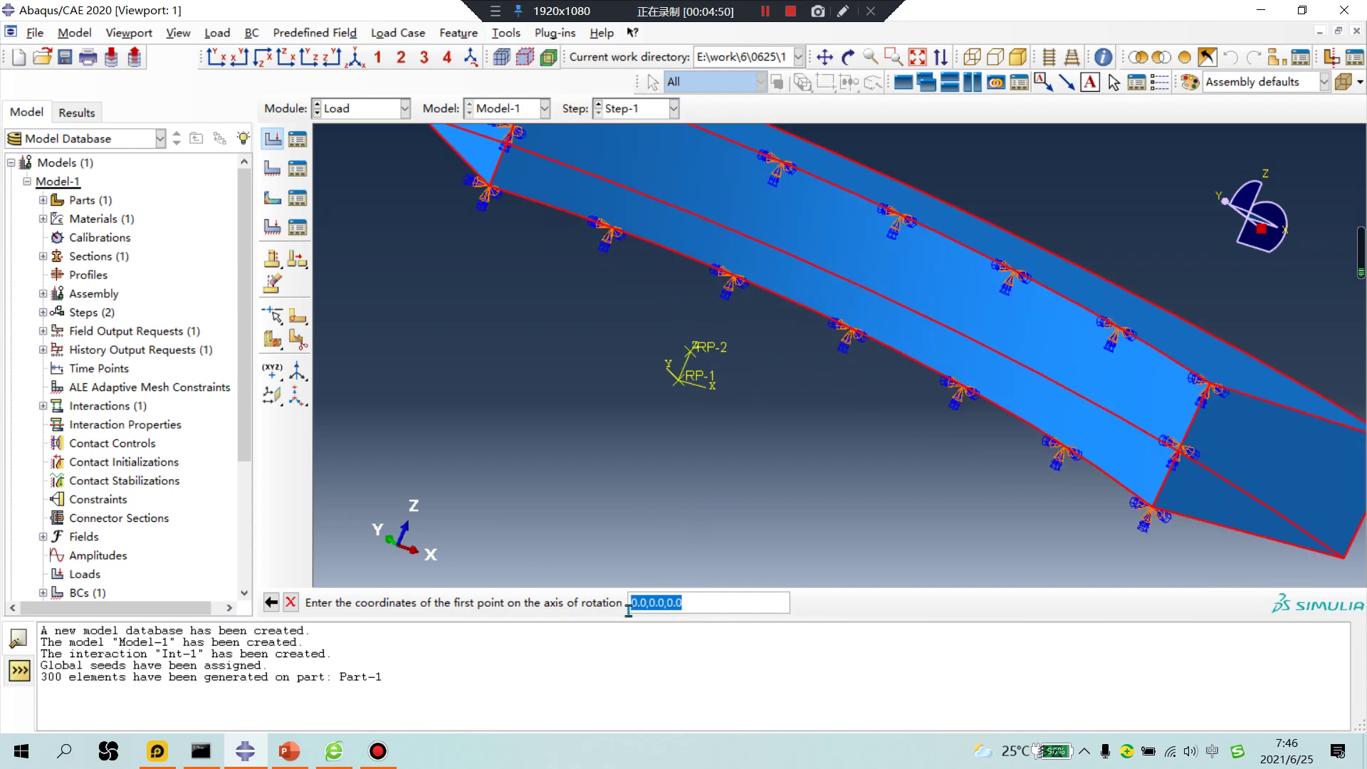
pyautogui.press('Return')
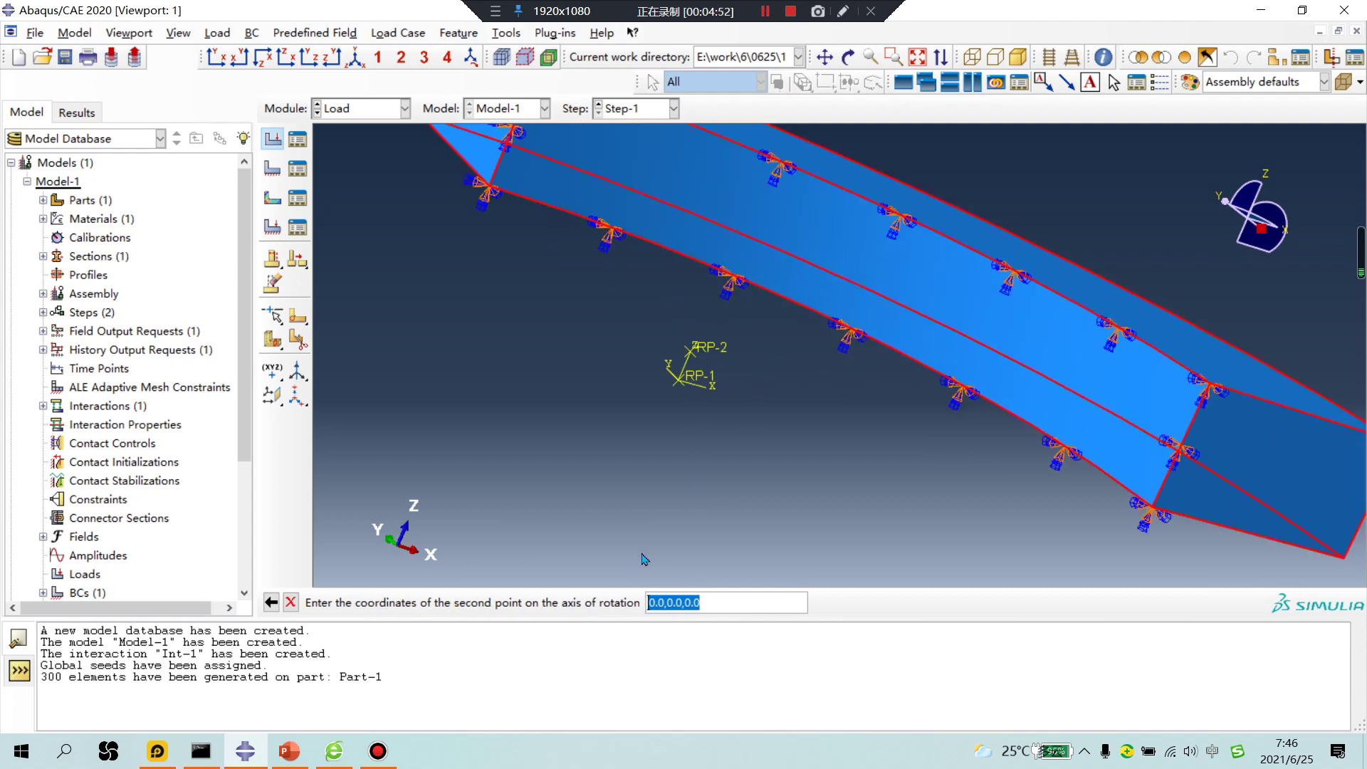
pyautogui.click(715, 608)
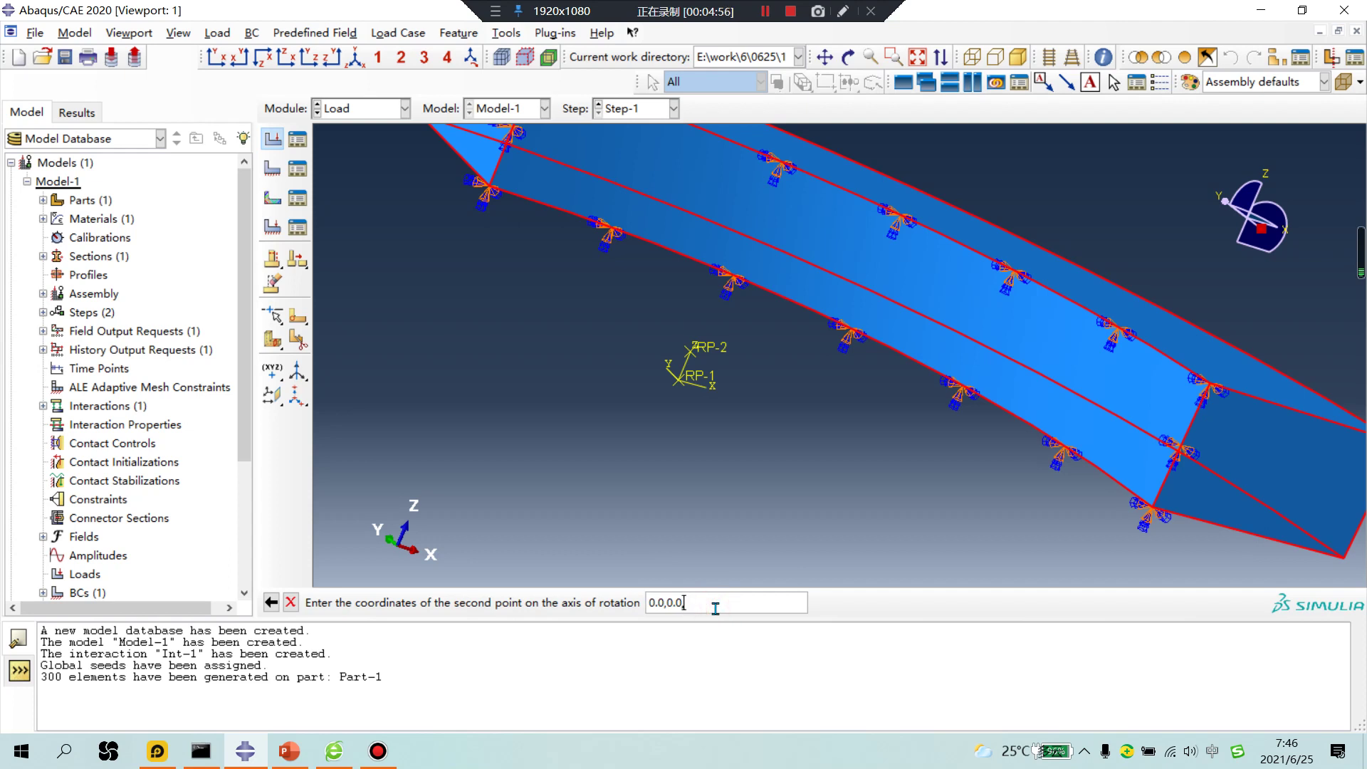
pyautogui.write('1')
pyautogui.press('Return')
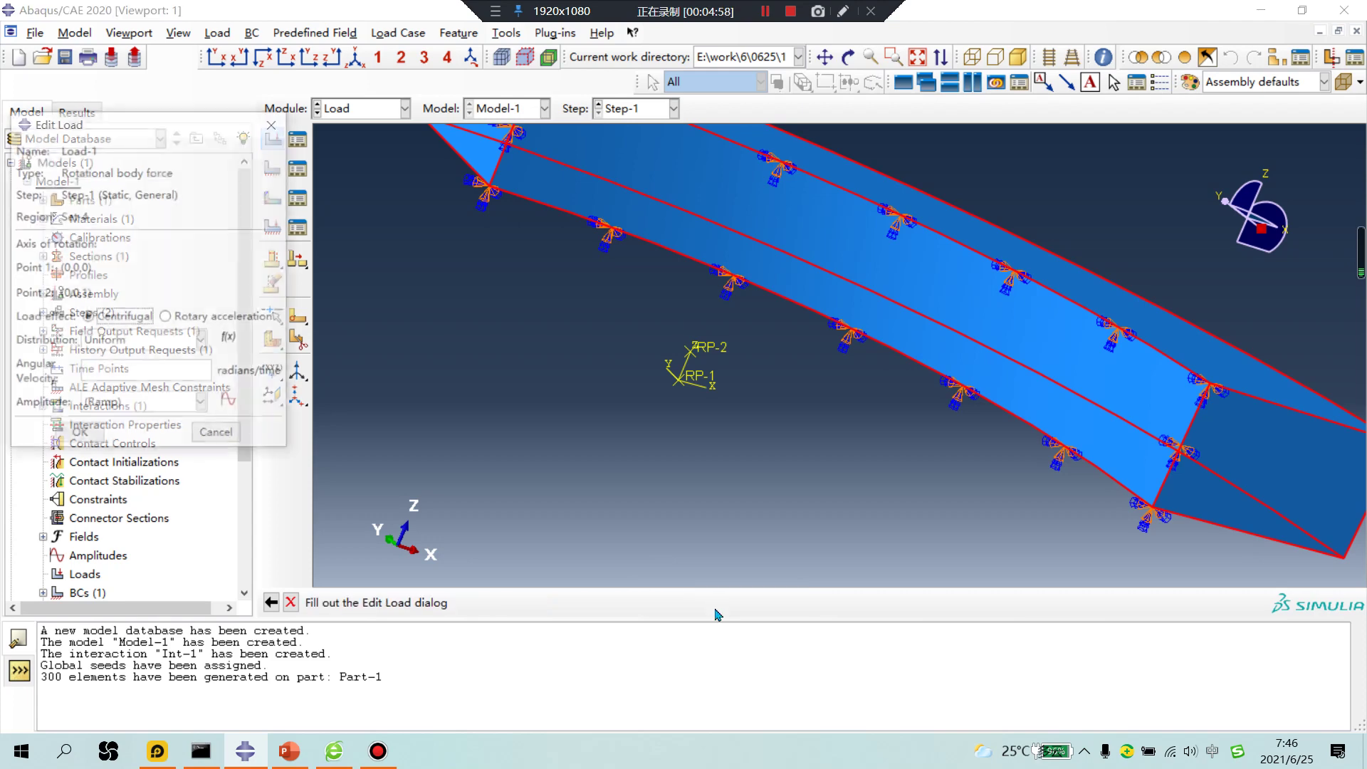
pyautogui.click(126, 369)
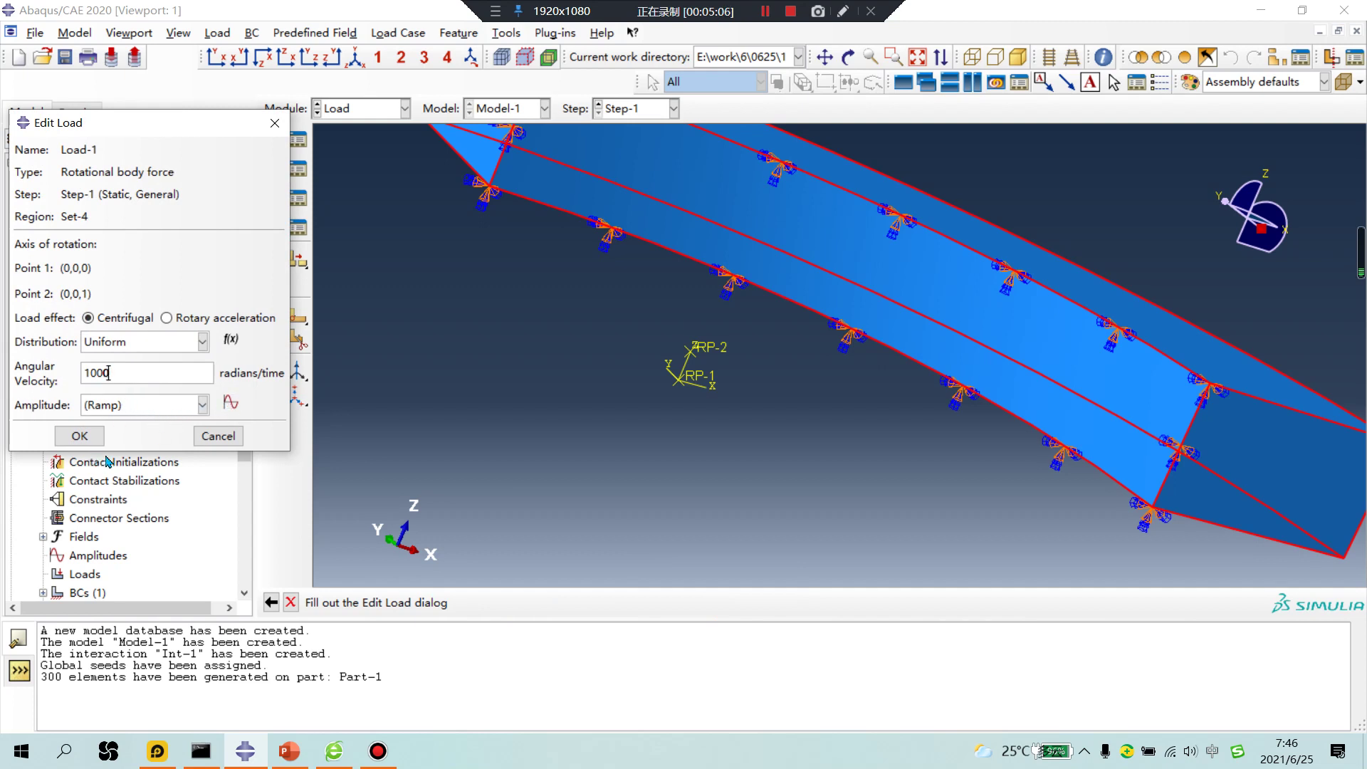
# Create a tabular amplitude with time/amplitude pairs 0, 0 and 1, 1
pyautogui.click(232, 404)
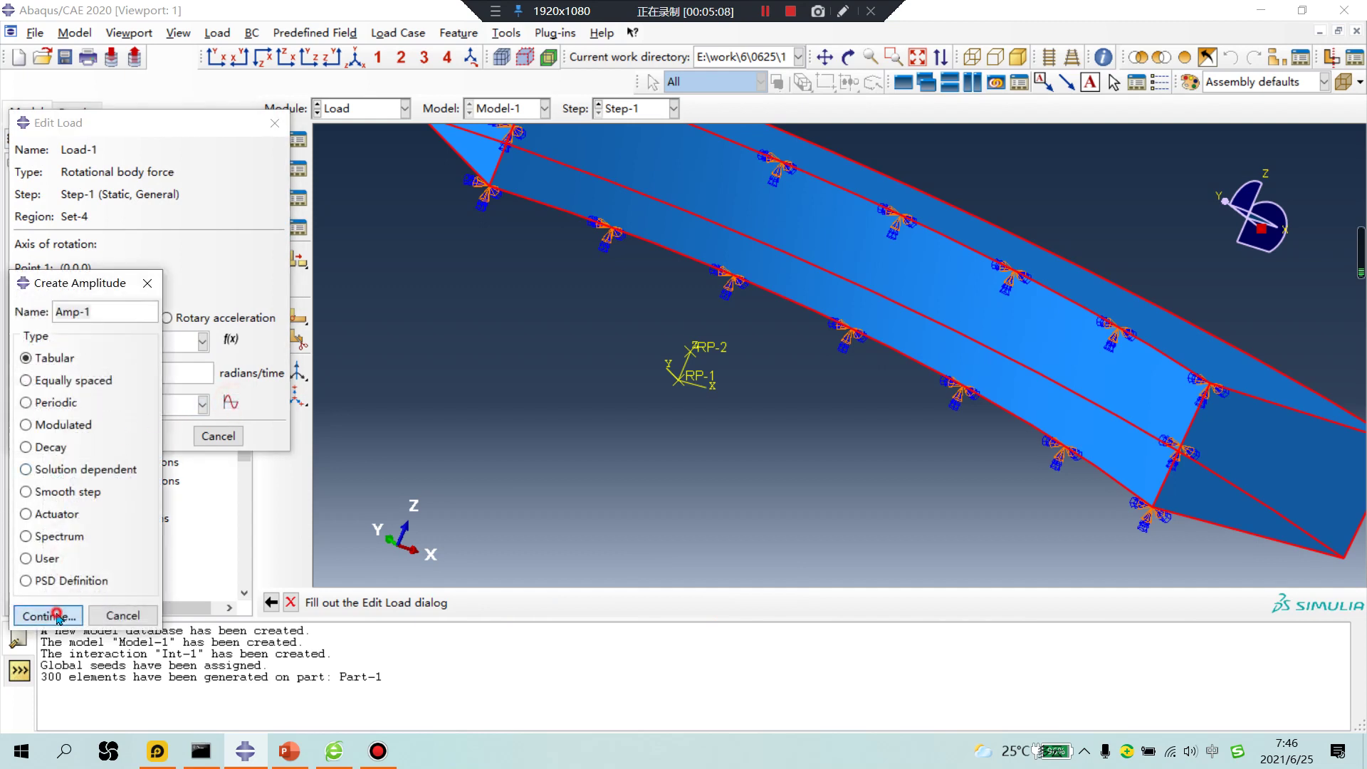
pyautogui.click(47, 613)
pyautogui.click(786, 379)
pyautogui.write('0')
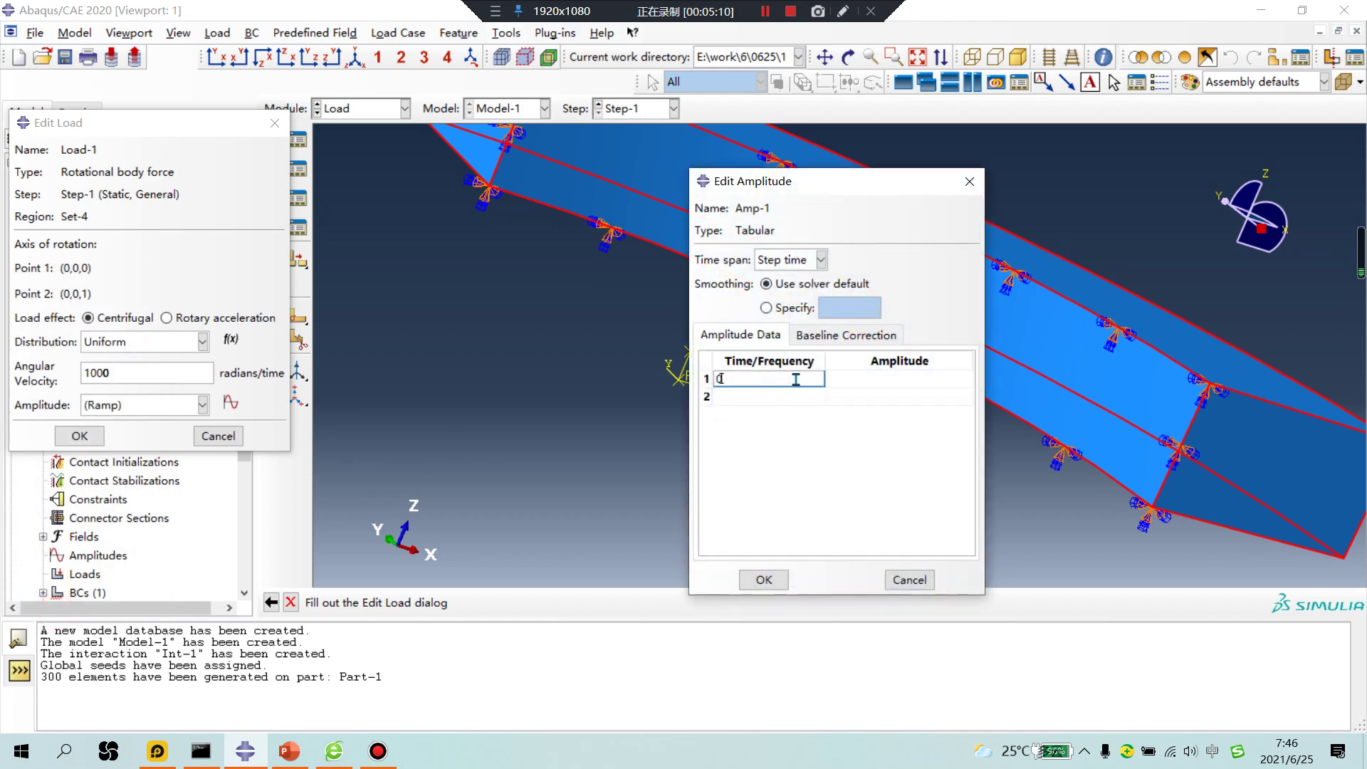
pyautogui.click(850, 379)
pyautogui.write('0')
pyautogui.click(797, 397)
pyautogui.write('1')
pyautogui.click(831, 396)
pyautogui.write('1')
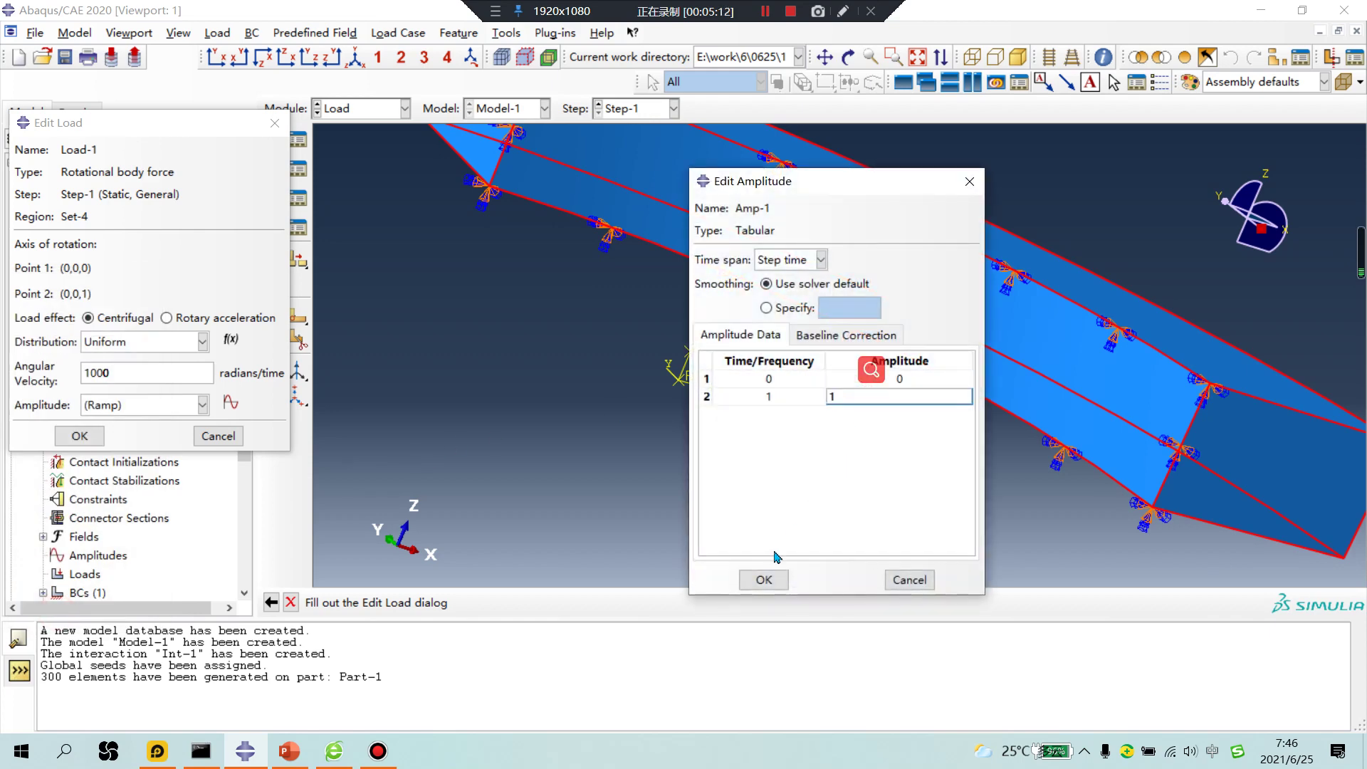
pyautogui.click(764, 577)
# Assign amplitude Amp-1 to the rotational body force and finish creating the load
pyautogui.click(203, 404)
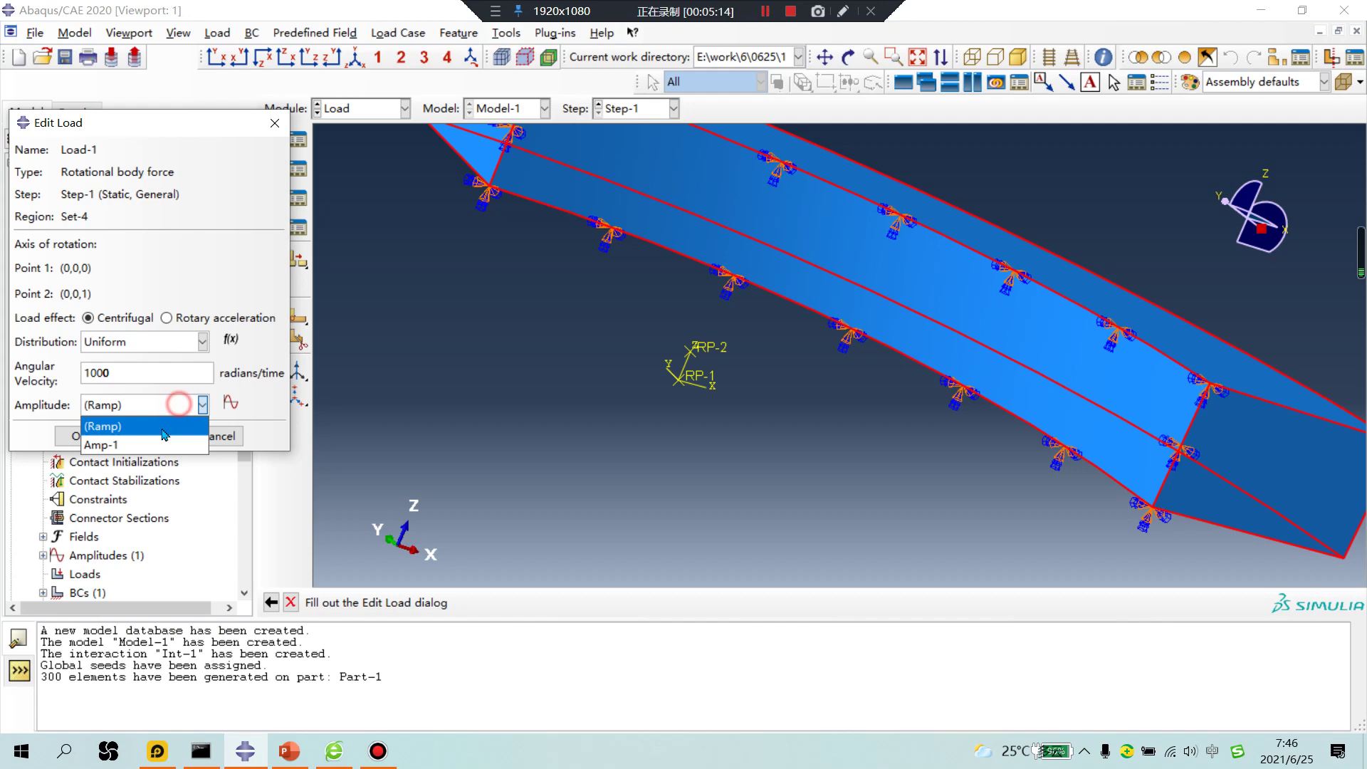
pyautogui.click(126, 444)
pyautogui.click(80, 436)
pyautogui.scroll(-4, 677, 413)
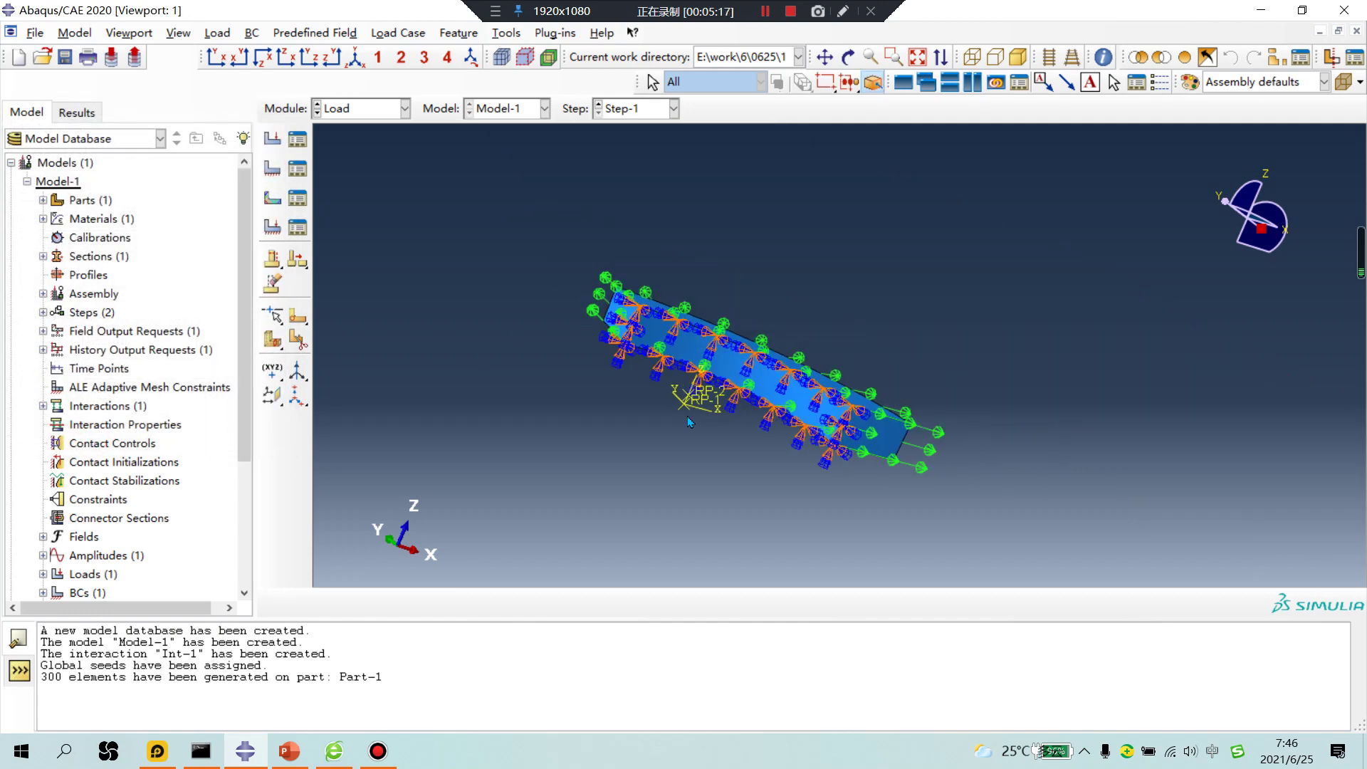
# Switch to the Job module and save the model database under the file name 1
pyautogui.click(358, 115)
pyautogui.click(354, 272)
pyautogui.click(65, 58)
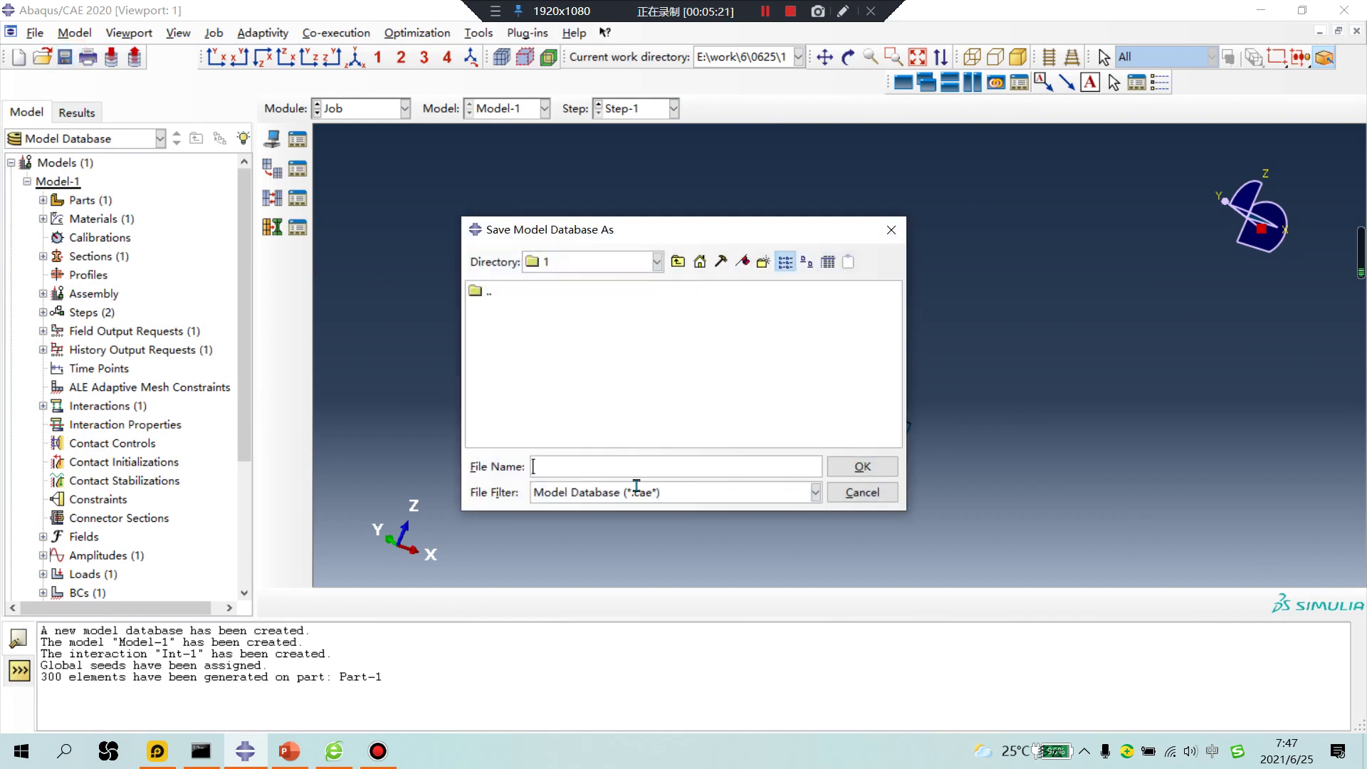
pyautogui.write('1')
pyautogui.press('Return')
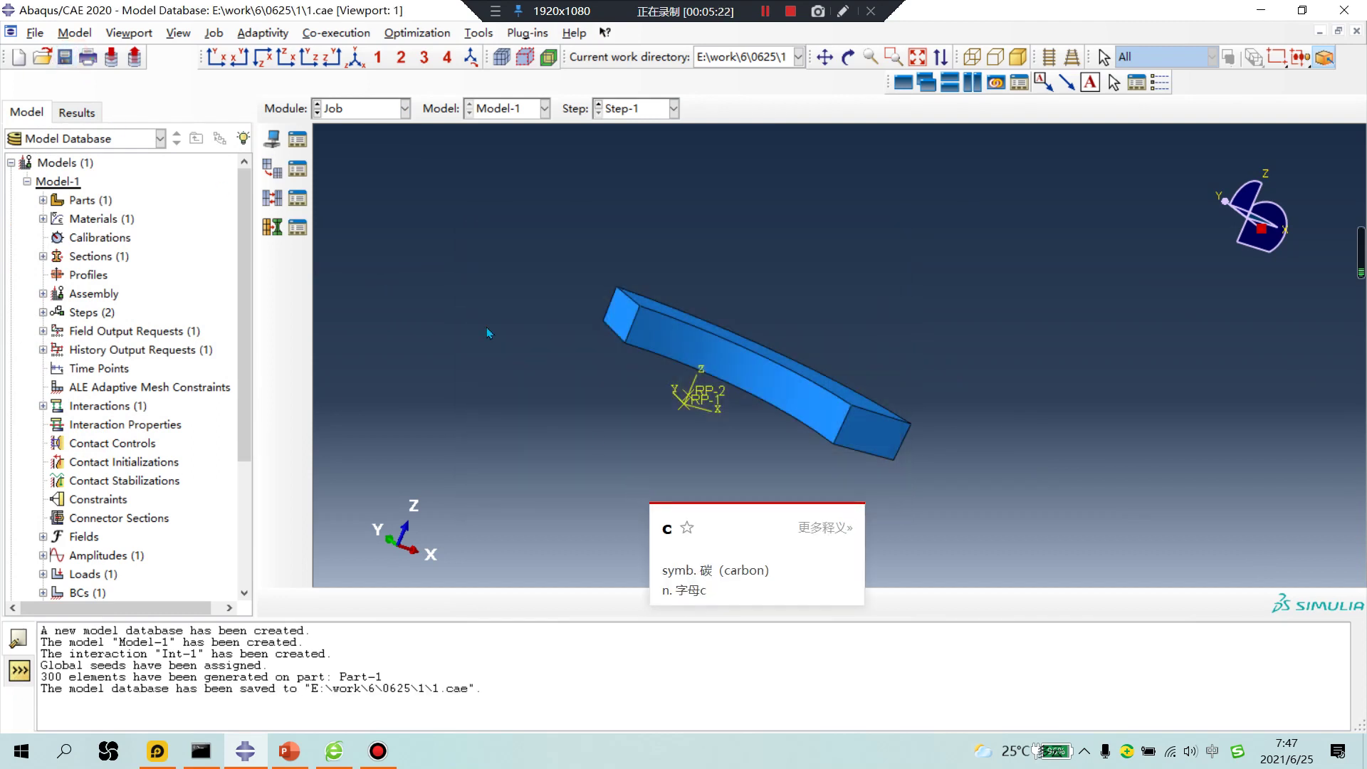
# Create a job for Model-1 with multiple processors enabled, using 2 processors
pyautogui.click(276, 138)
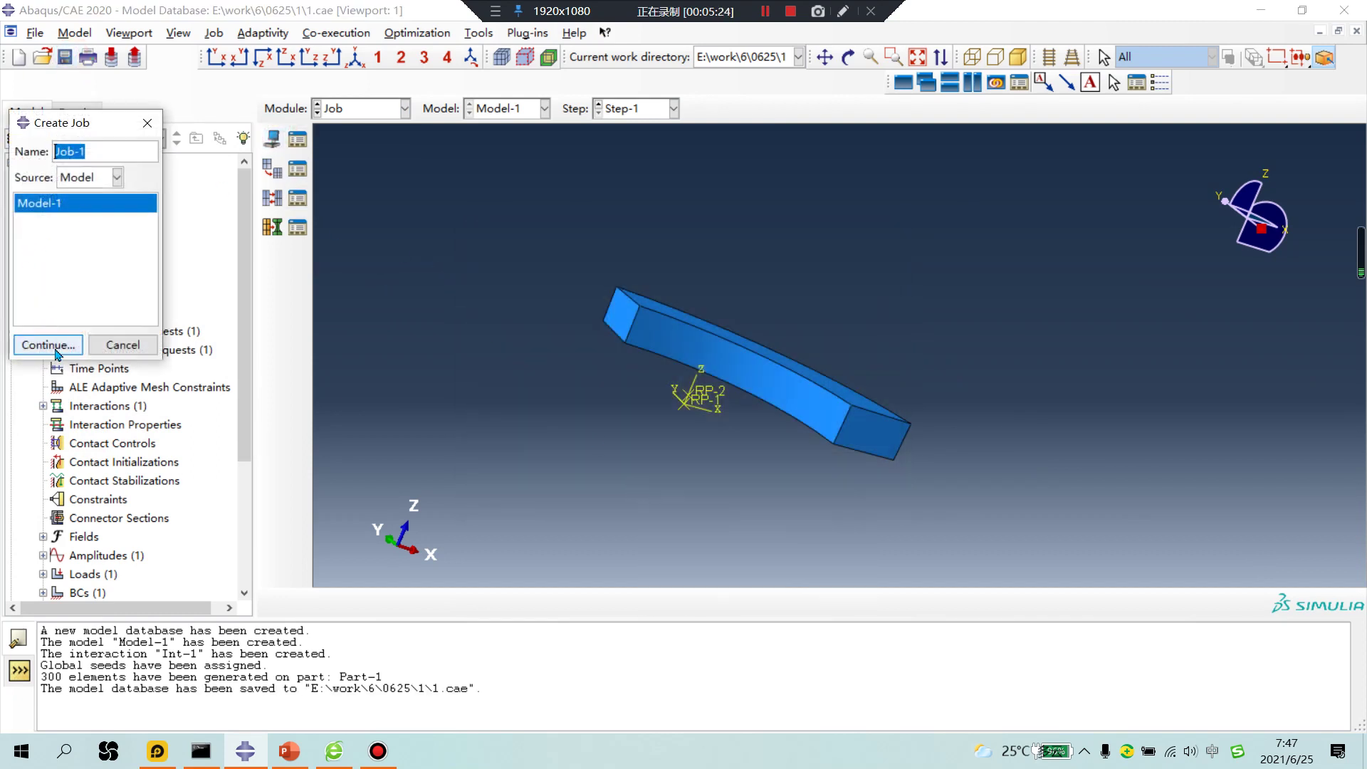
pyautogui.click(48, 345)
pyautogui.click(242, 282)
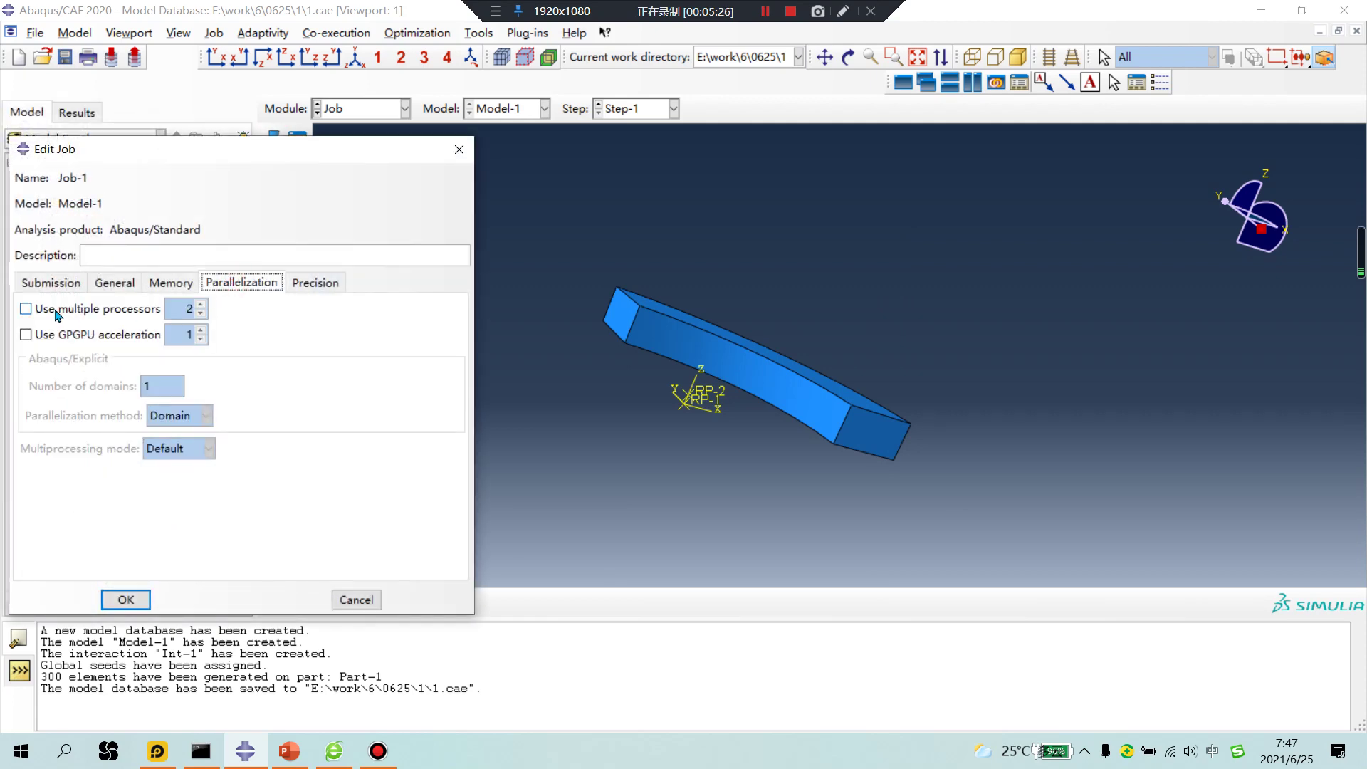
pyautogui.click(27, 308)
pyautogui.click(140, 588)
# Submit Job-1 for analysis and open its results once the run is complete
pyautogui.click(298, 138)
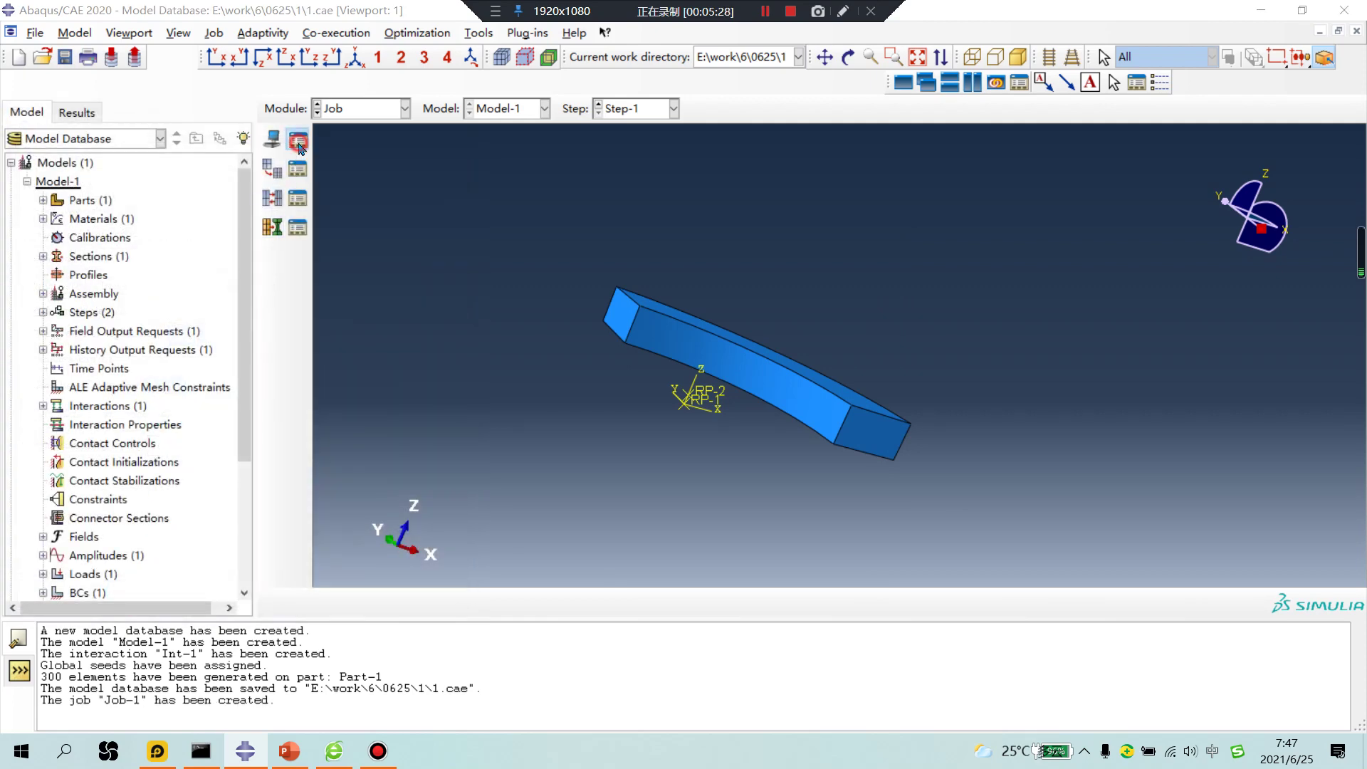
pyautogui.click(692, 304)
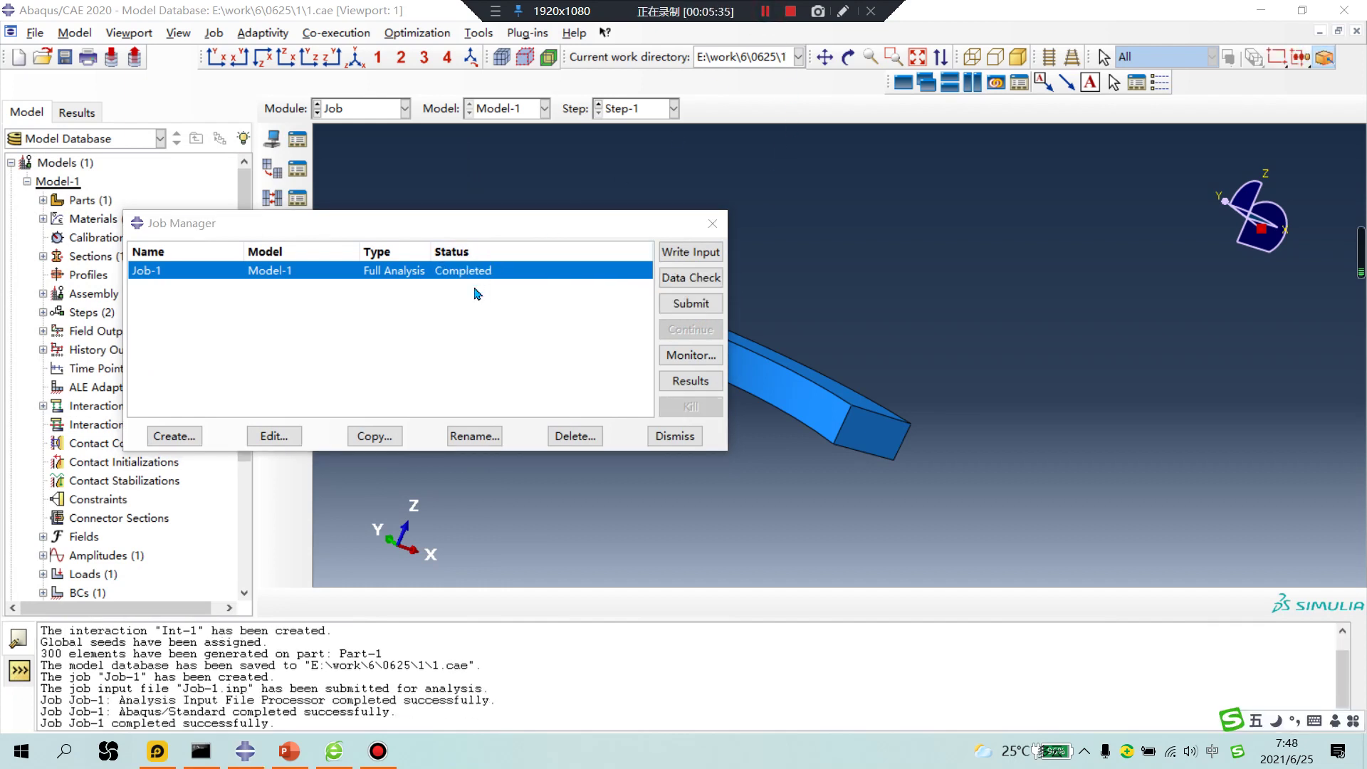
pyautogui.click(691, 381)
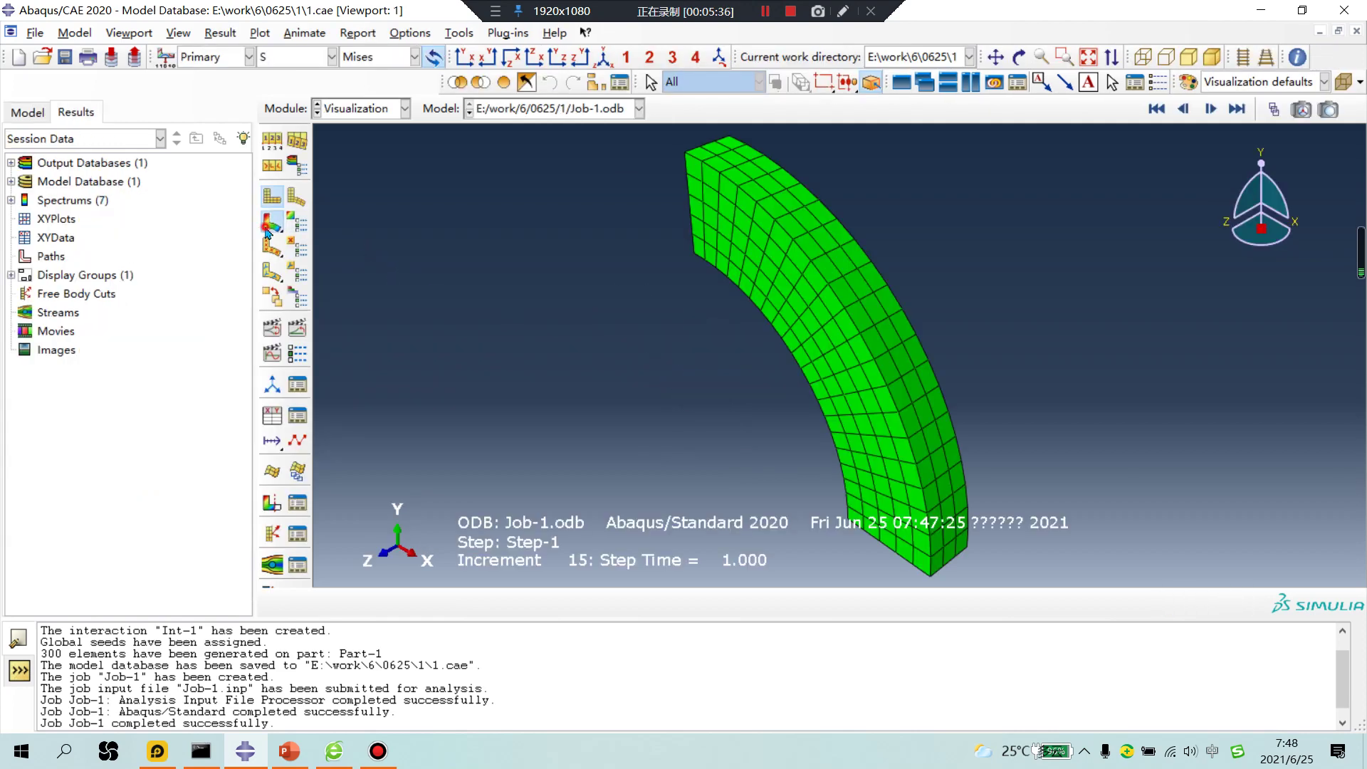
# Plot the Mises stress contours on the ring segment, then play and stop the time history animation
pyautogui.click(269, 230)
pyautogui.click(298, 329)
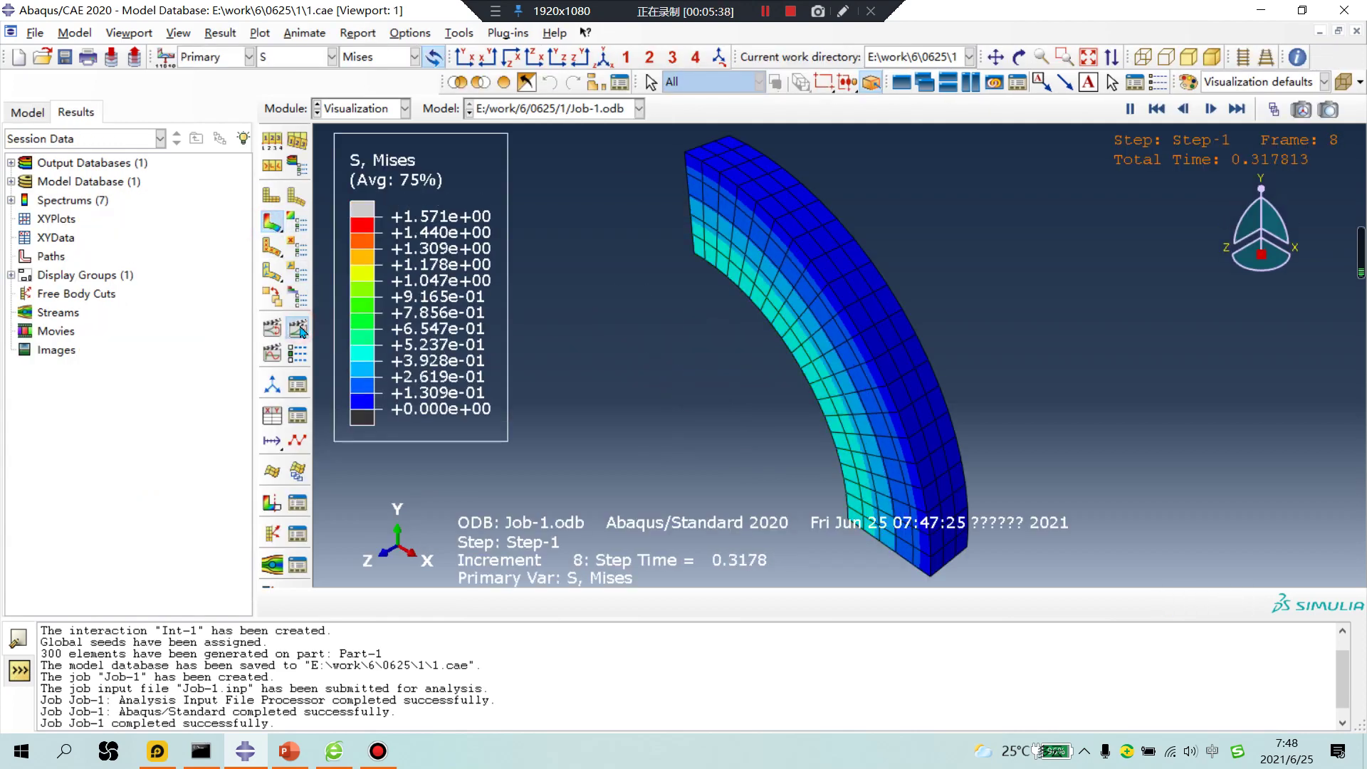
pyautogui.click(298, 328)
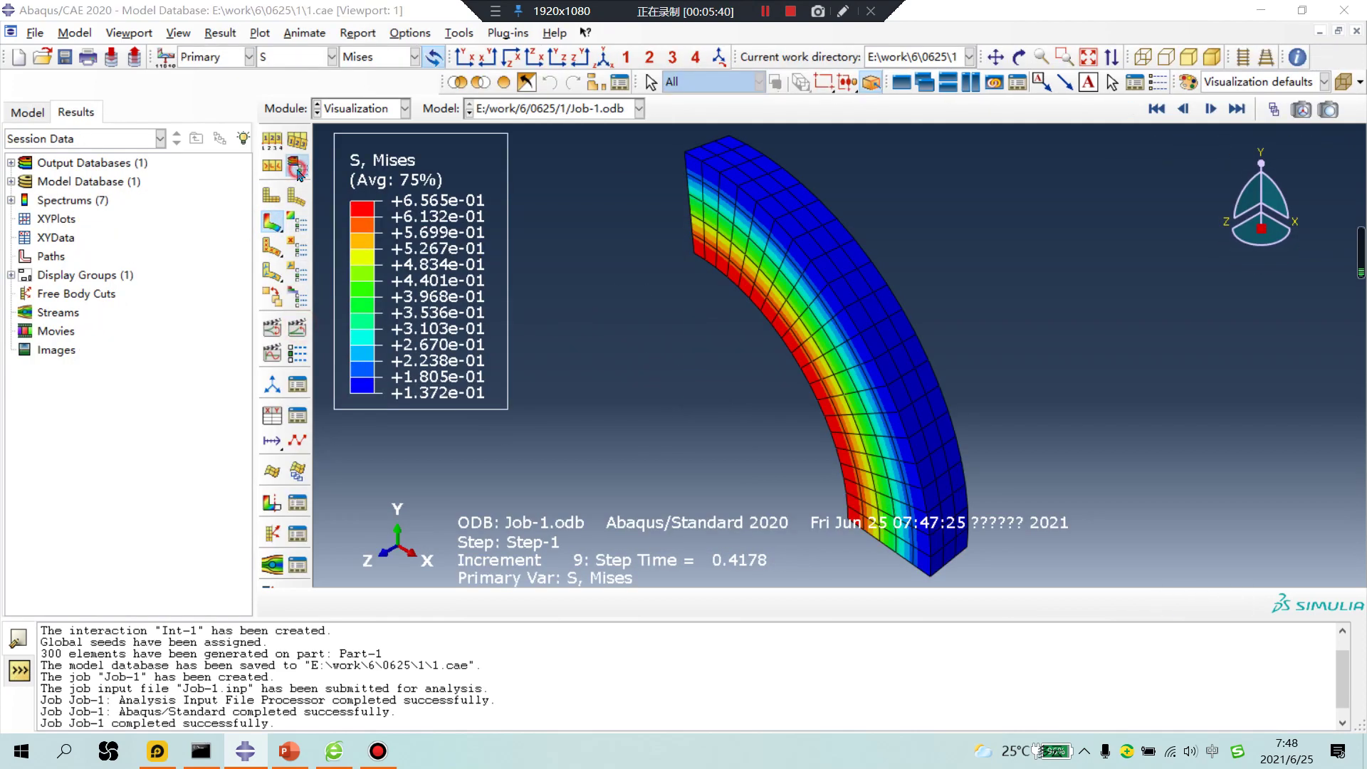
# Mirror the displayed results across the XZ and YZ planes in the ODB display options to show the full ring
pyautogui.click(298, 165)
pyautogui.click(719, 197)
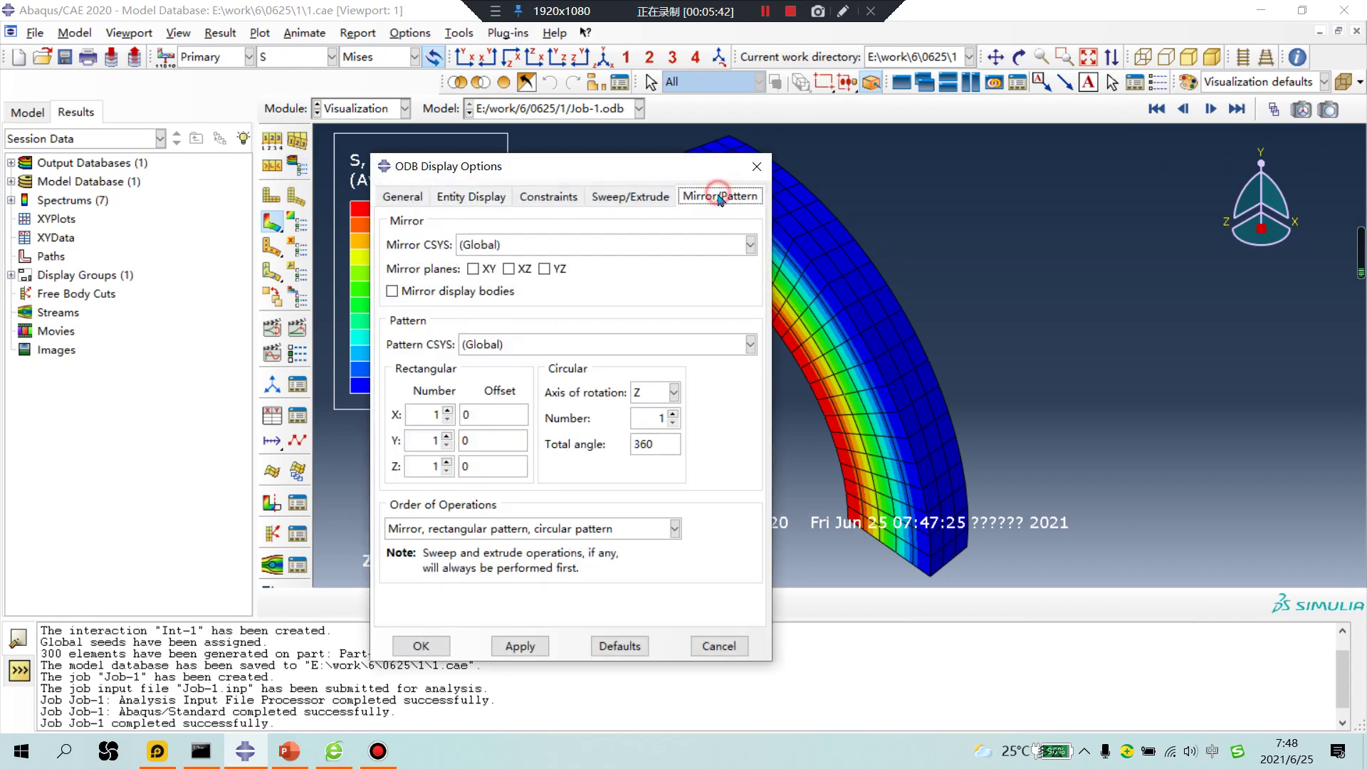
pyautogui.click(625, 198)
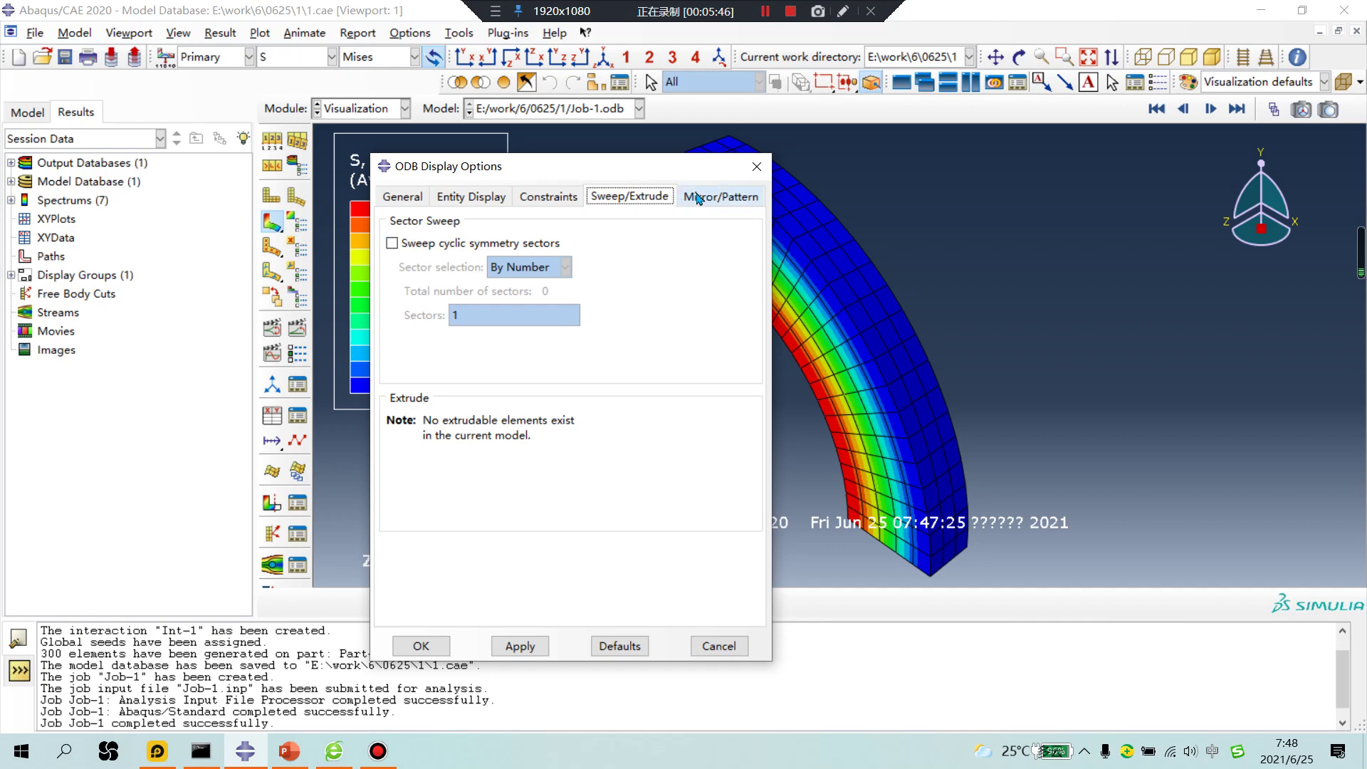
pyautogui.click(720, 196)
pyautogui.scroll(4, 1033, 332)
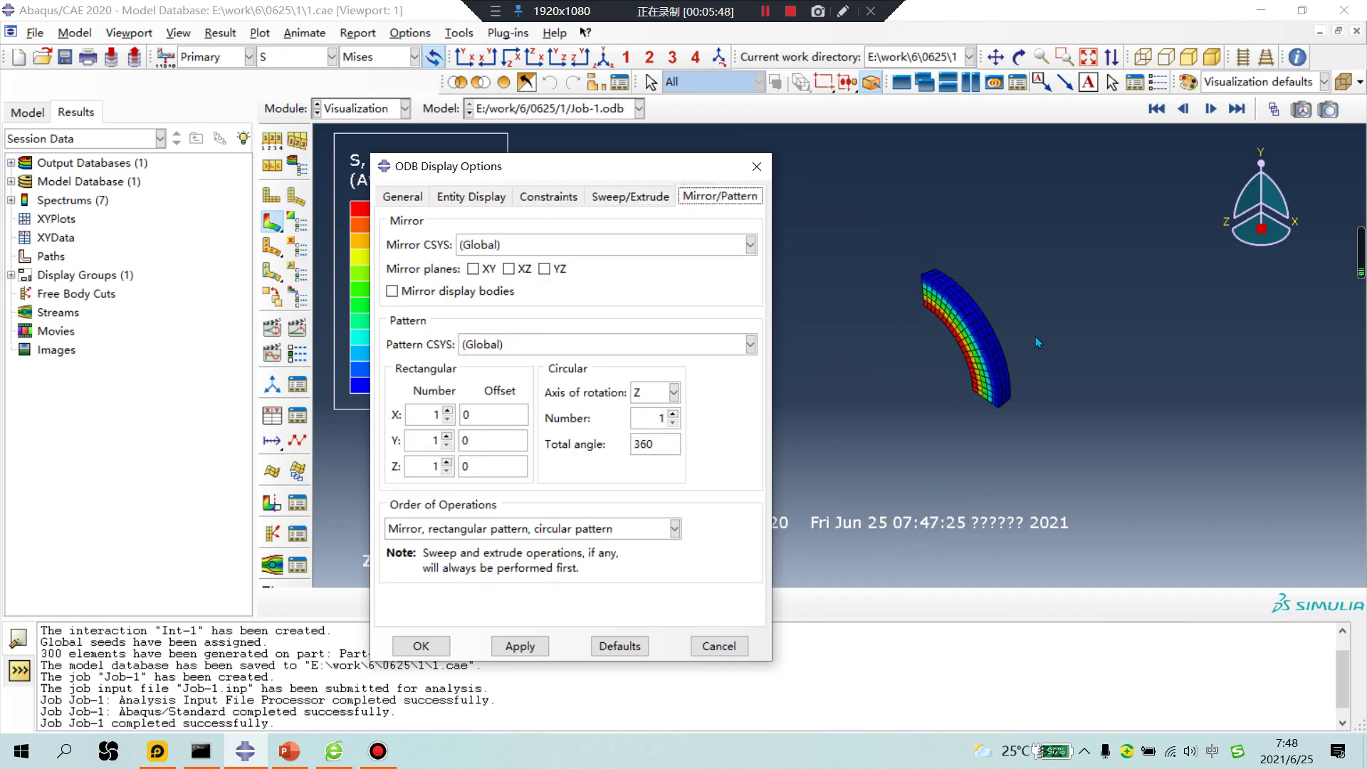
pyautogui.keyDown('ctrl'); pyautogui.keyDown('alt'); pyautogui.moveTo(1027, 365); pyautogui.dragTo(1089, 340); pyautogui.keyUp('alt'); pyautogui.keyUp('ctrl')
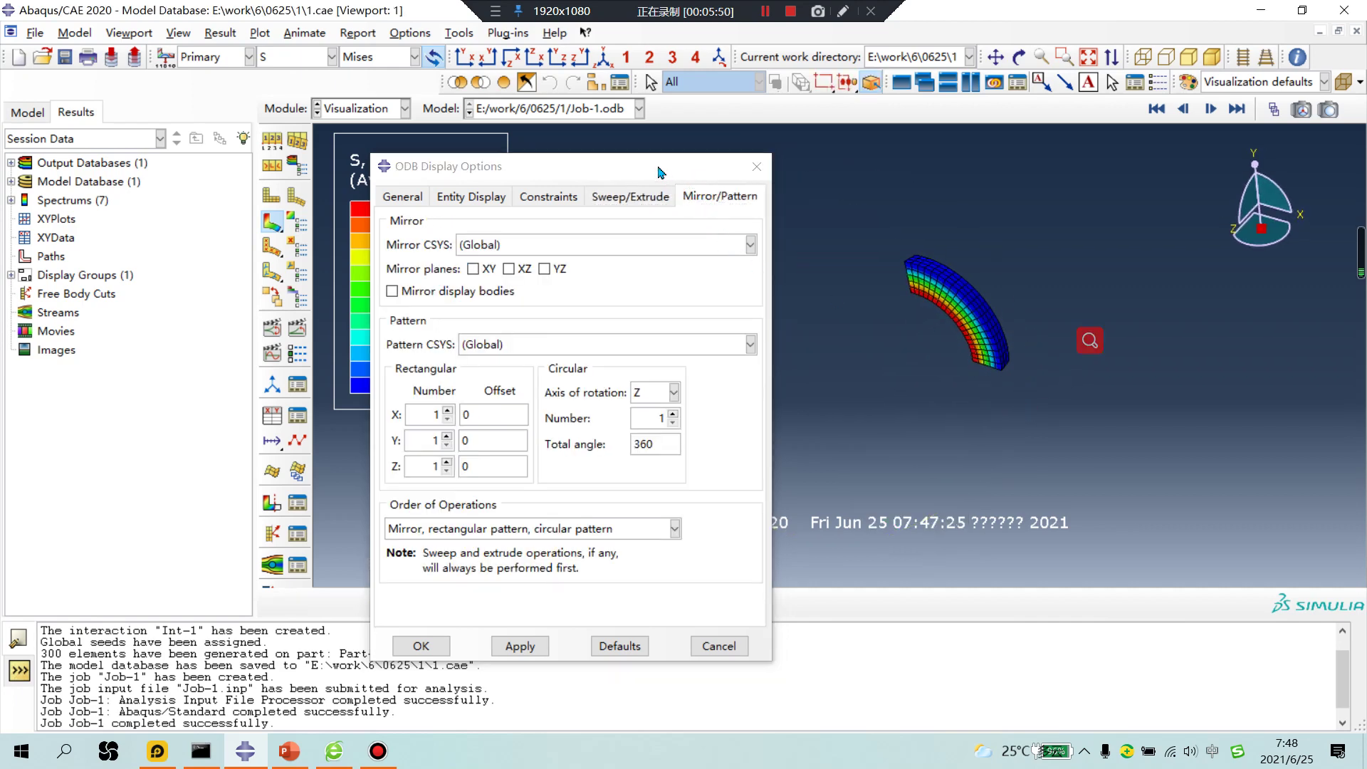
pyautogui.moveTo(661, 172); pyautogui.dragTo(935, 528)
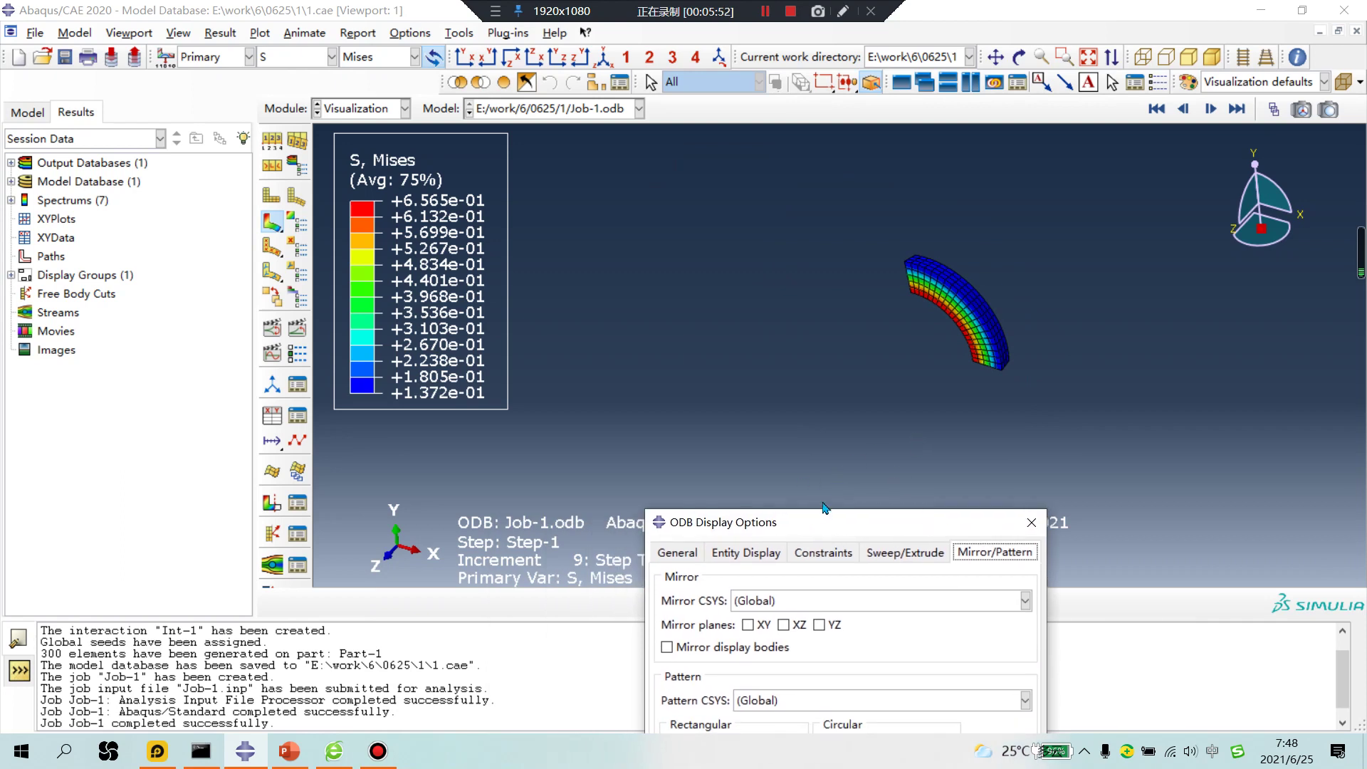
pyautogui.moveTo(810, 525); pyautogui.dragTo(778, 440)
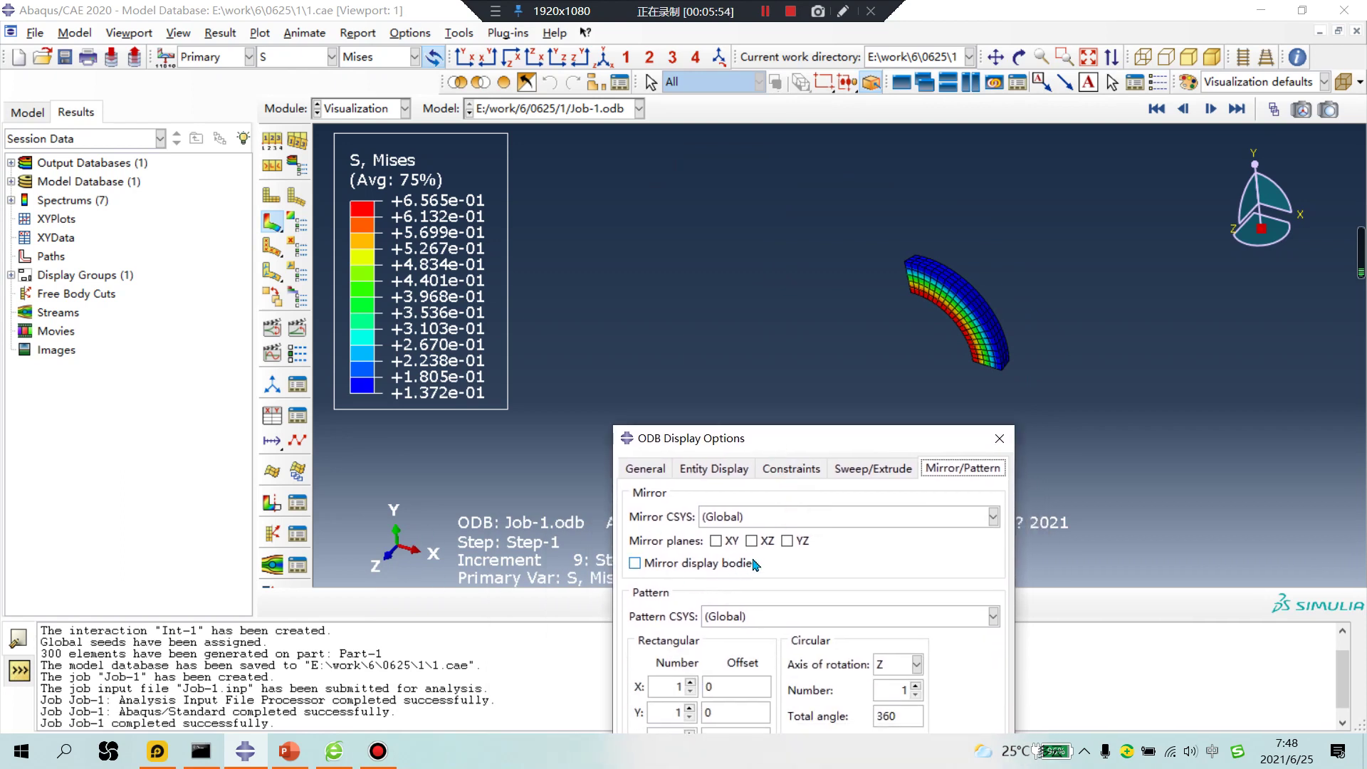
pyautogui.click(787, 541)
pyautogui.click(752, 541)
pyautogui.moveTo(791, 438); pyautogui.dragTo(455, 209)
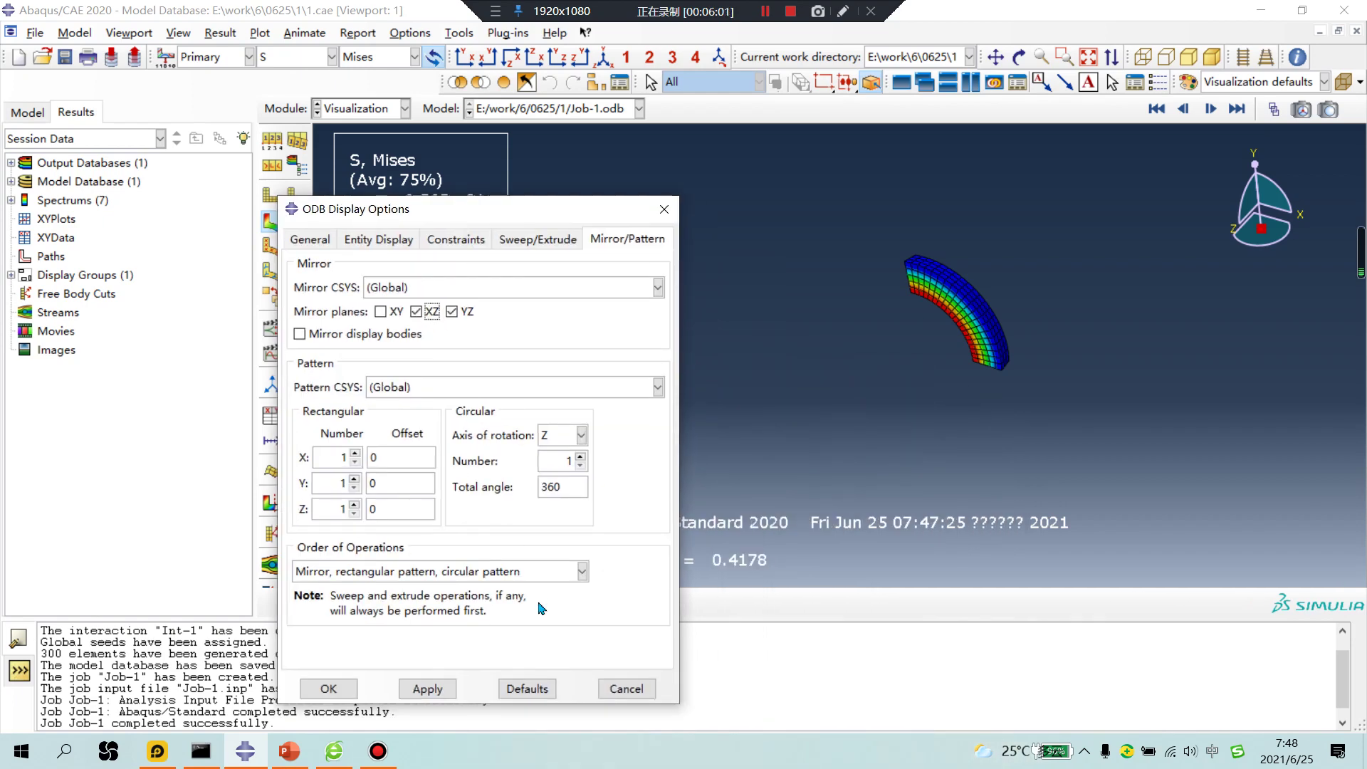
pyautogui.click(437, 688)
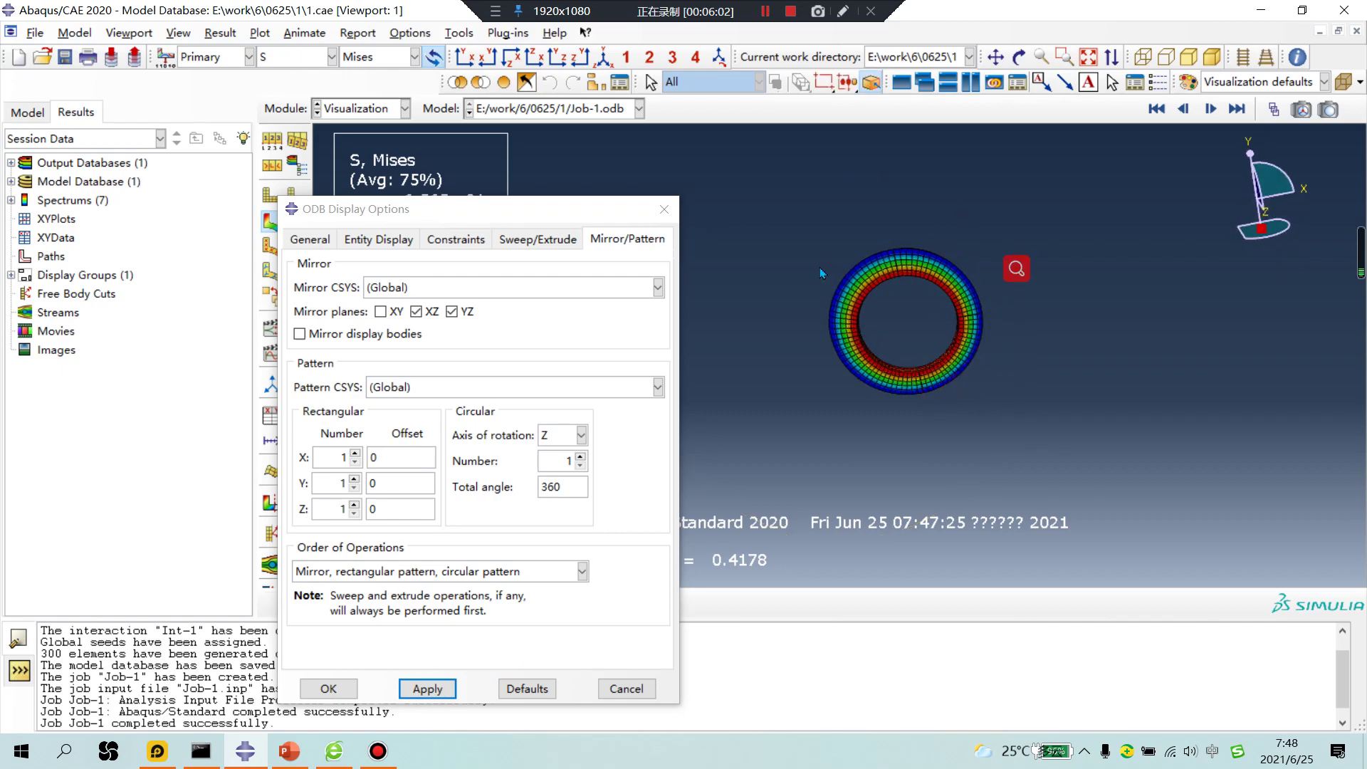
pyautogui.click(661, 213)
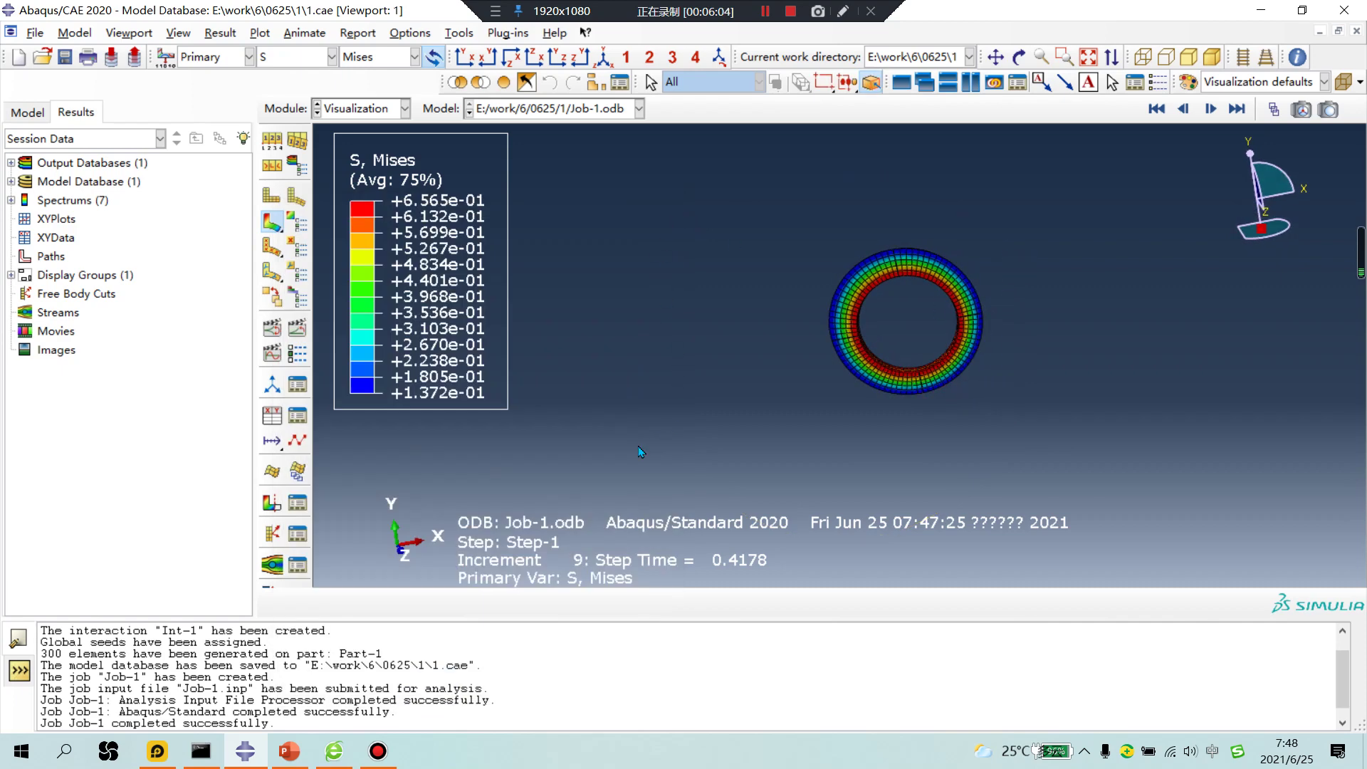
# Switch to the PowerPoint presentation with the tutorial's title slide
pyautogui.moveTo(305, 755)
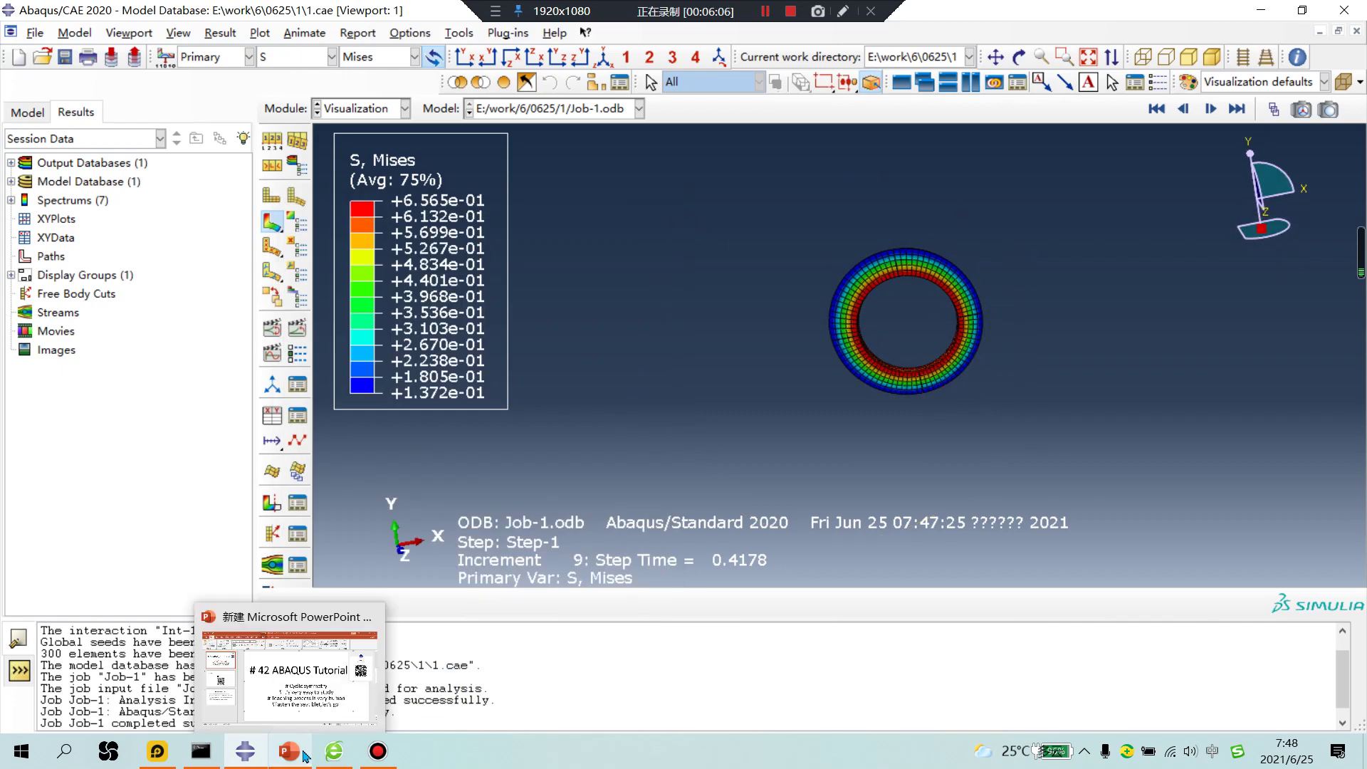
pyautogui.click(288, 676)
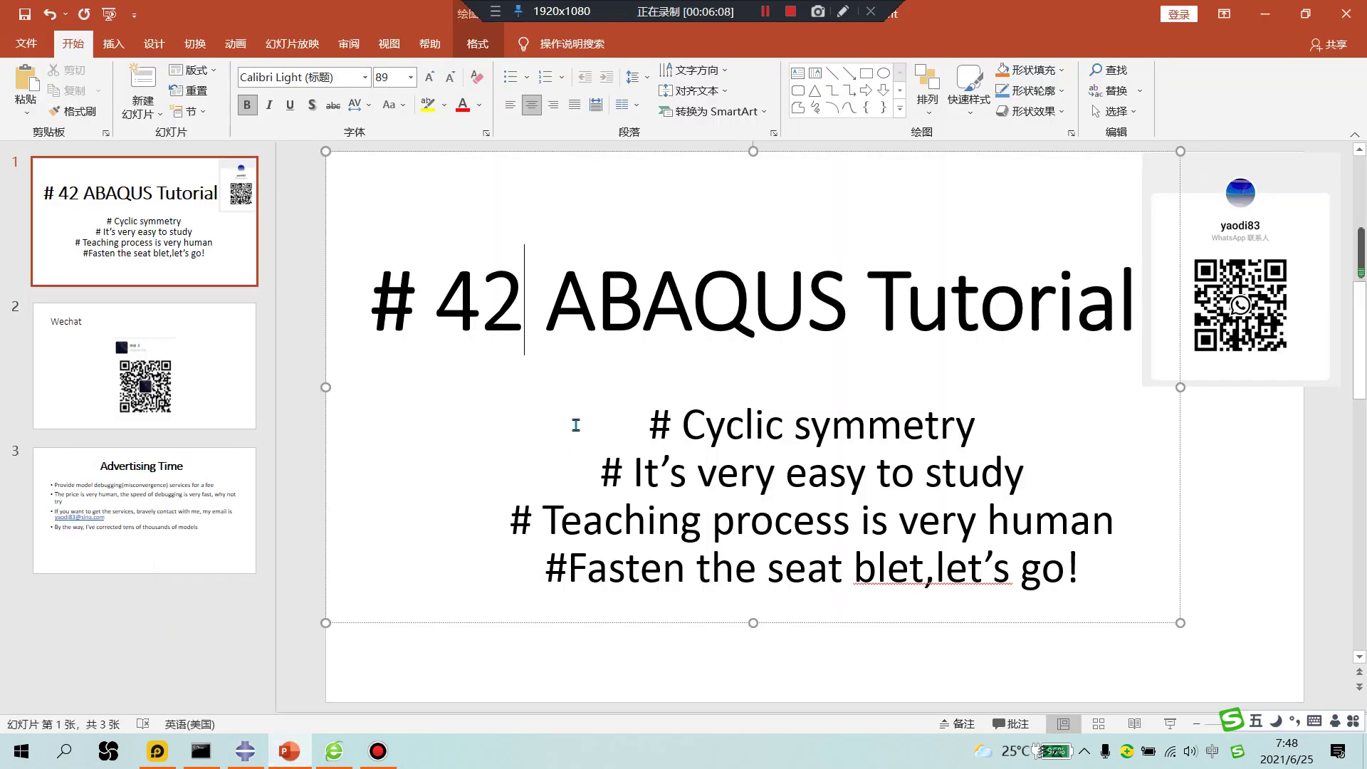